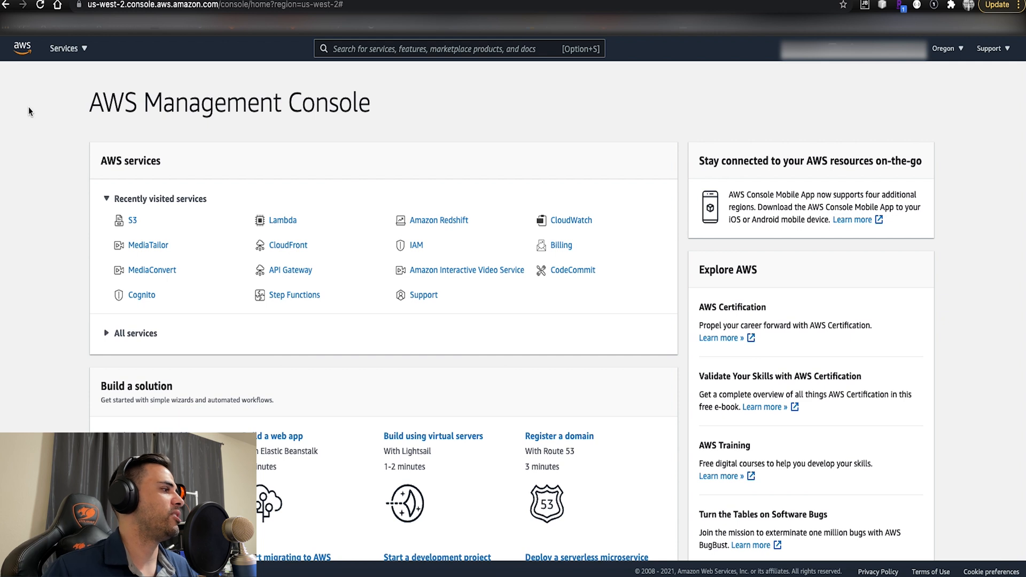
- Examine the full list of AWS services by category, including Compute, Storage, Database and Migration & Transfer
left_click(132, 220)
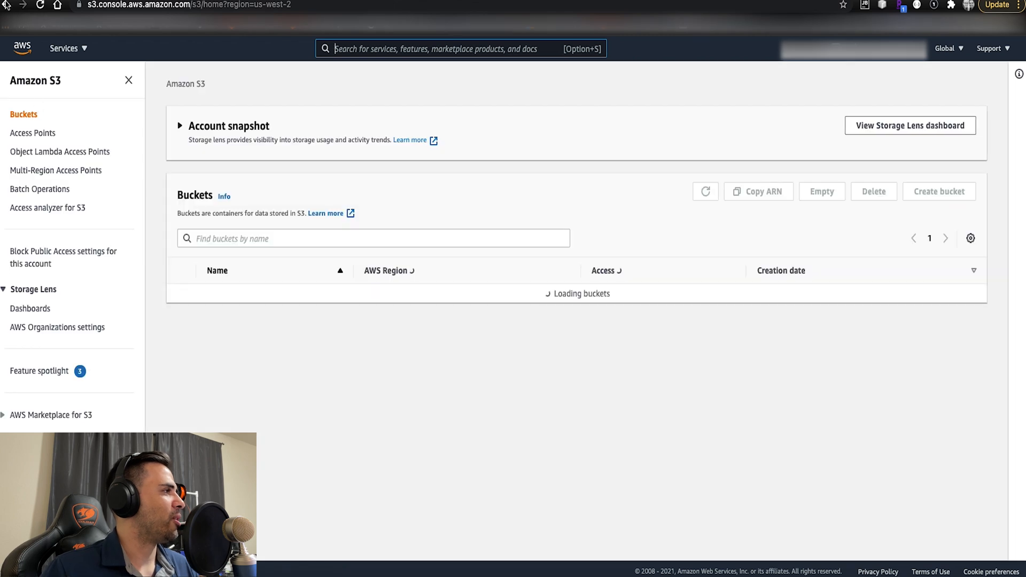
left_click(7, 7)
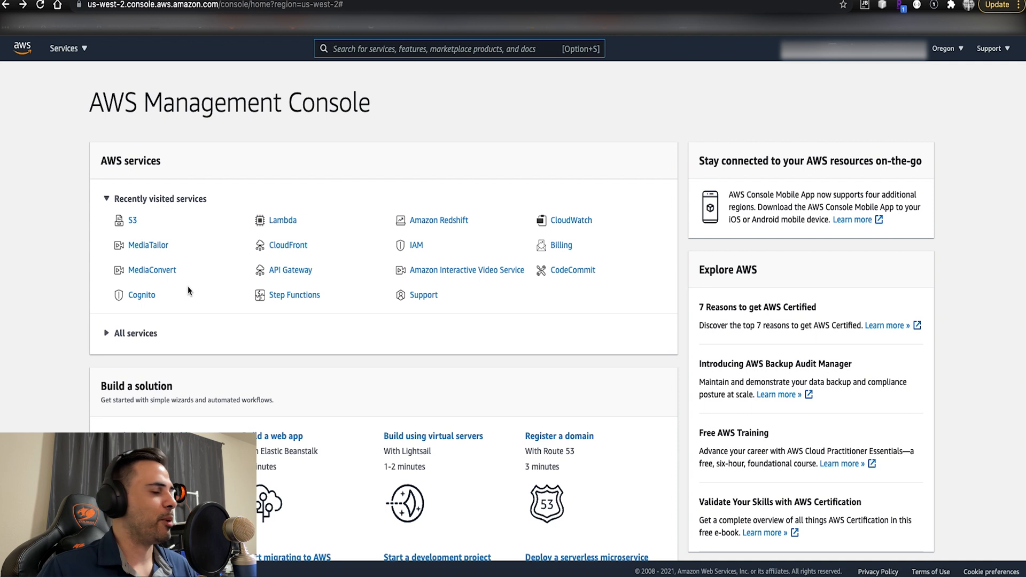
left_click(109, 335)
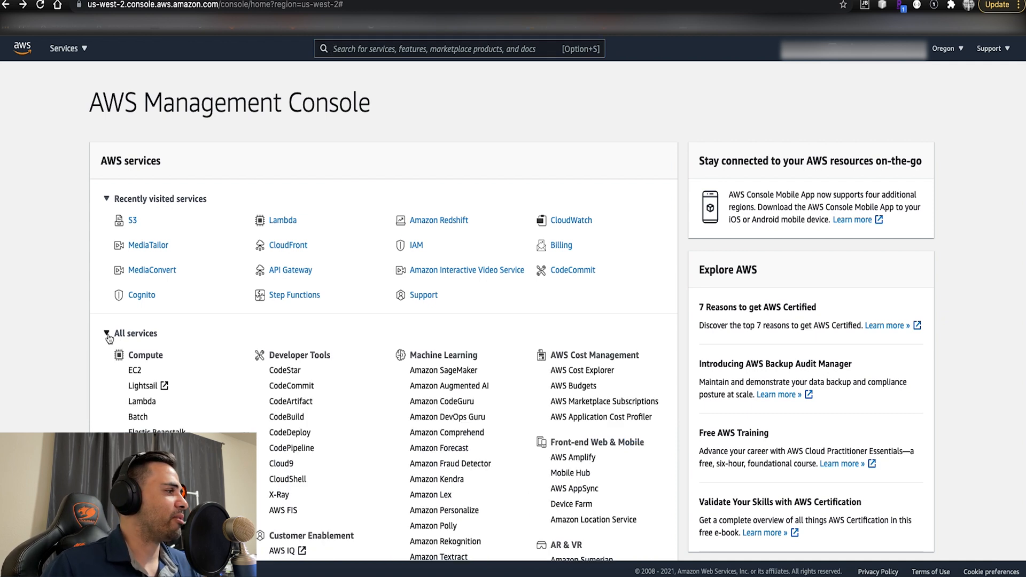
scroll(101, 339, "down", 6)
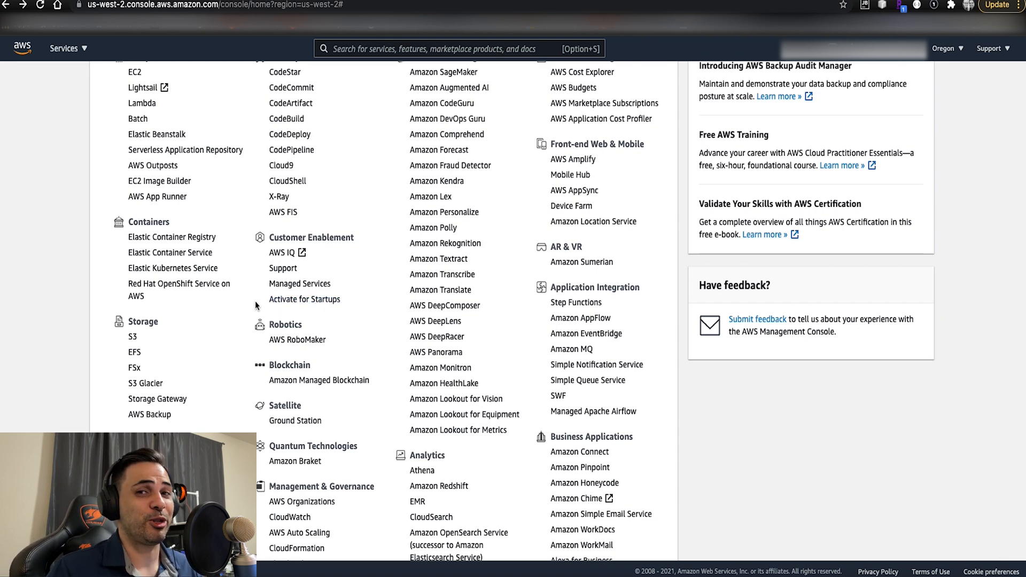
scroll(84, 262, "up", 3)
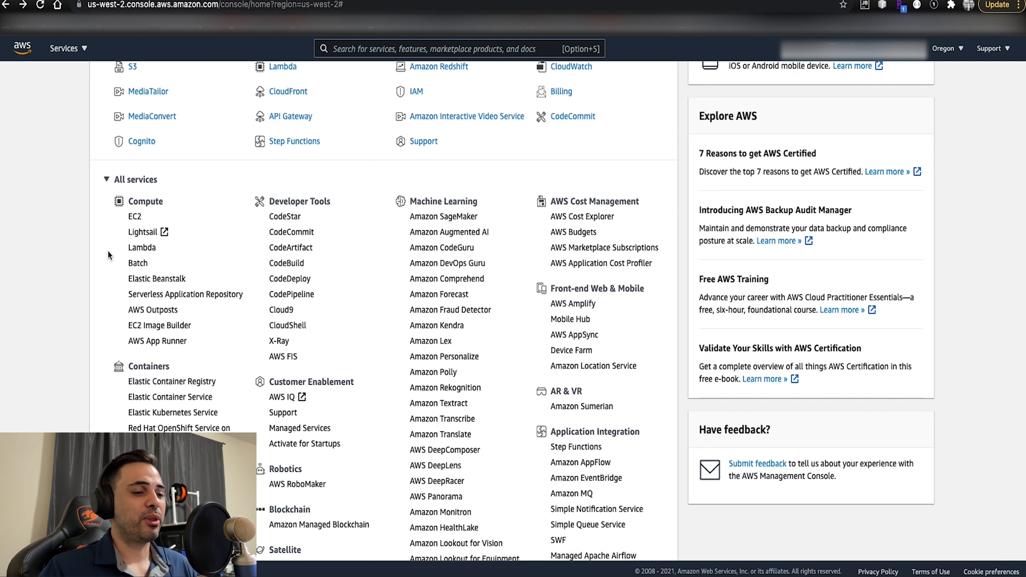
scroll(116, 249, "down", 3)
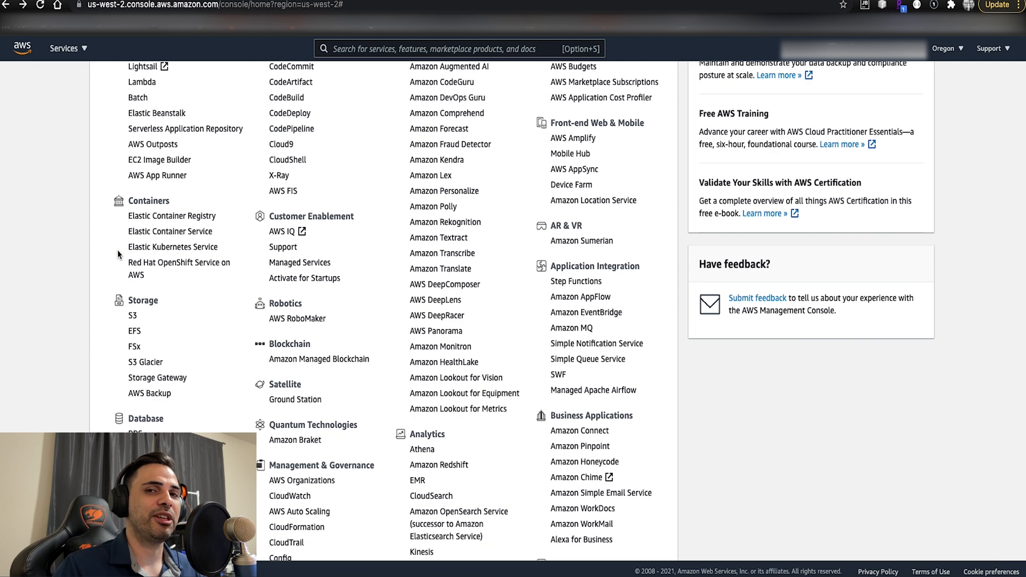
scroll(117, 249, "down", 4)
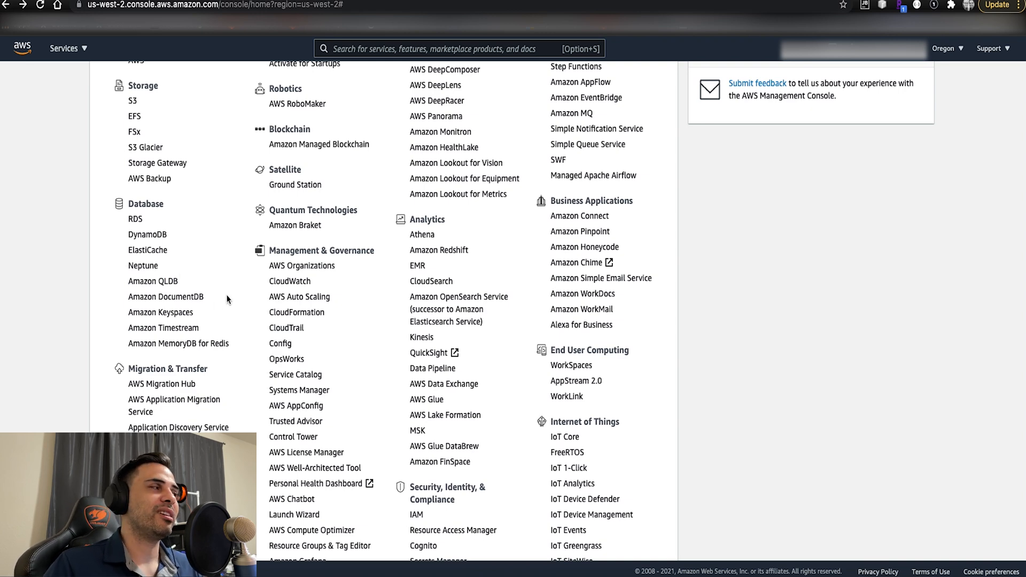
scroll(235, 293, "down", 3)
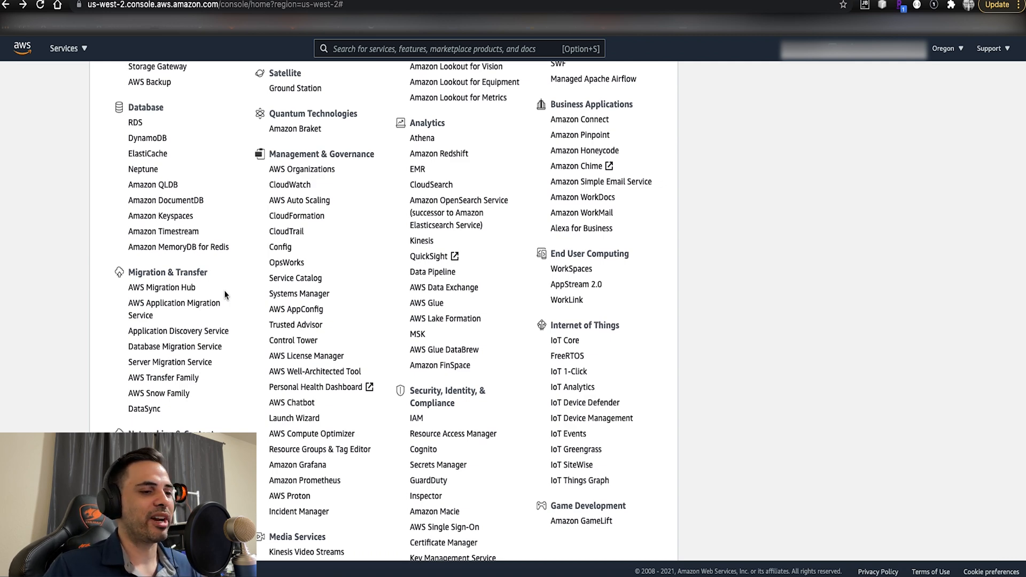
scroll(225, 294, "up", 1)
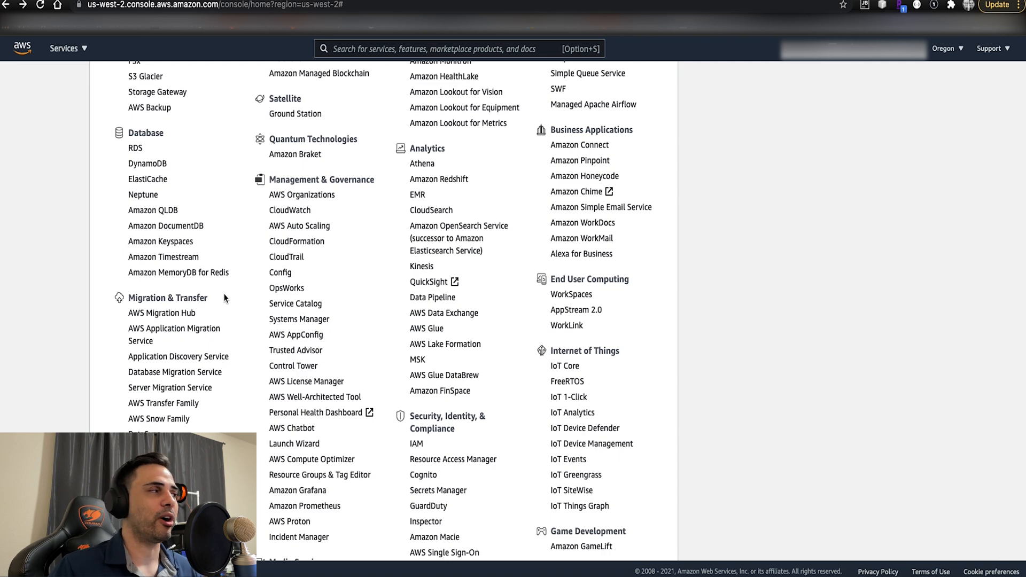
scroll(225, 295, "up", 10)
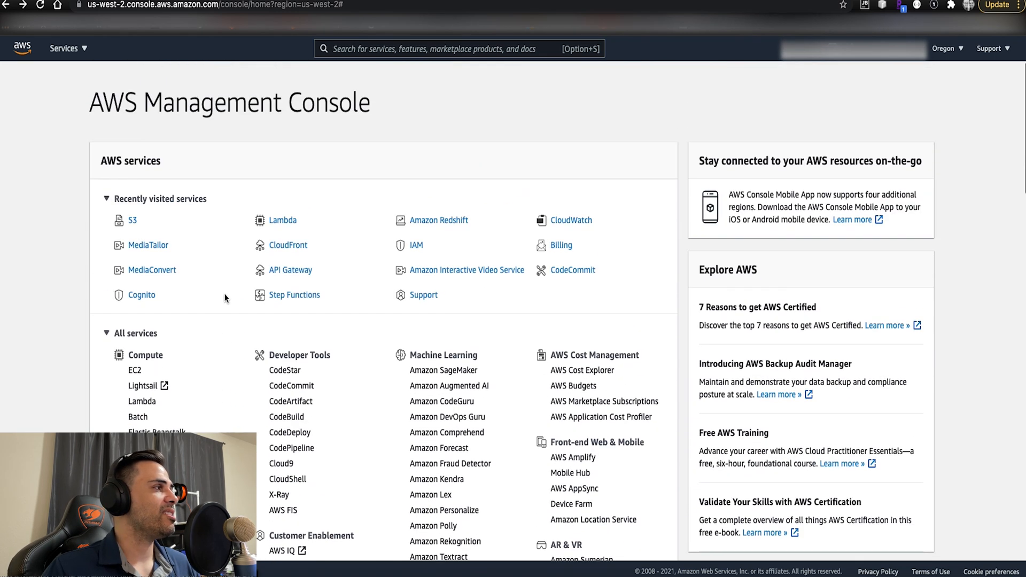
left_click(106, 335)
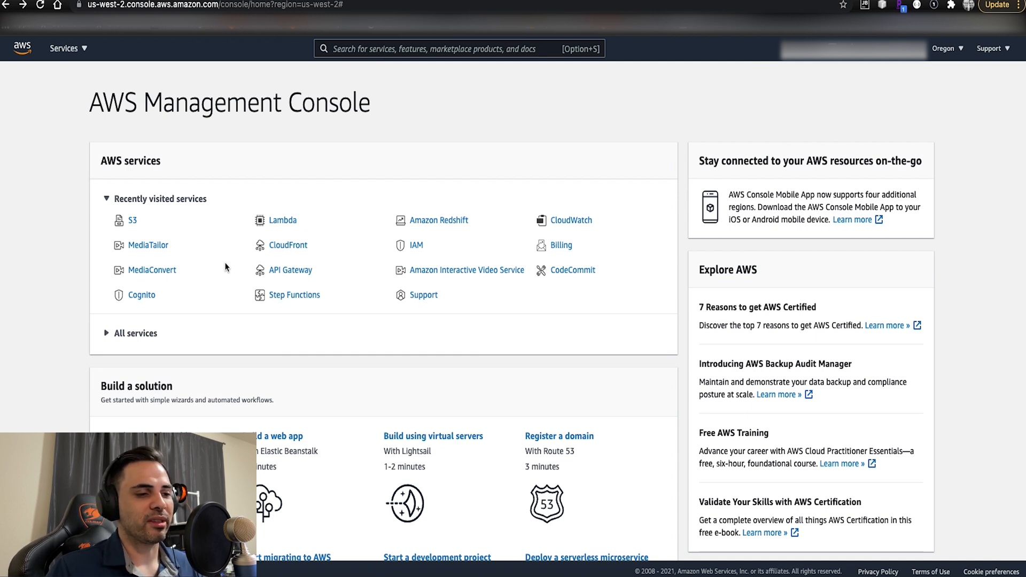
- Search the AWS services for s3 and open the S3 storage service
left_click(430, 54)
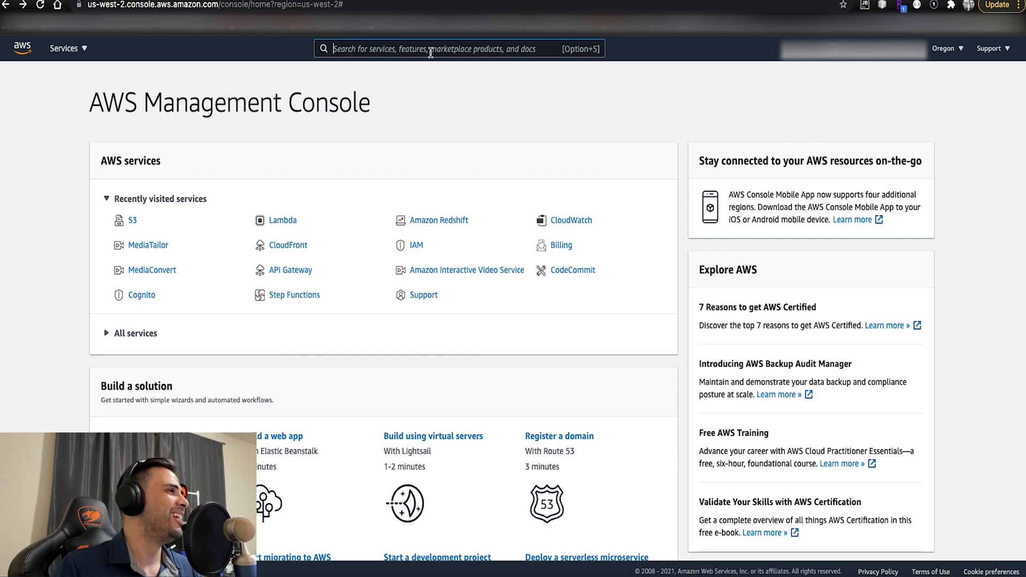
type("s3")
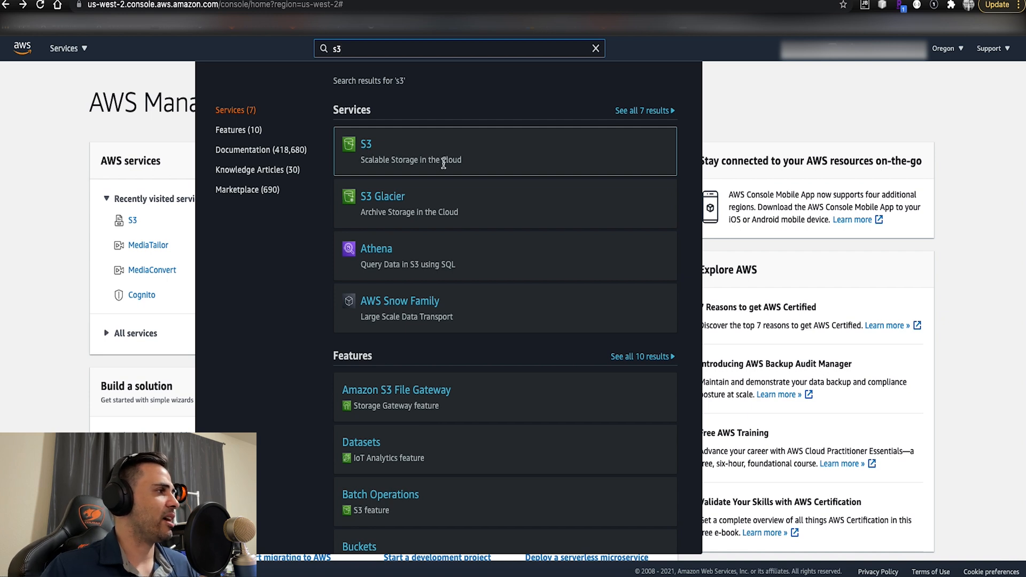
left_click(367, 146)
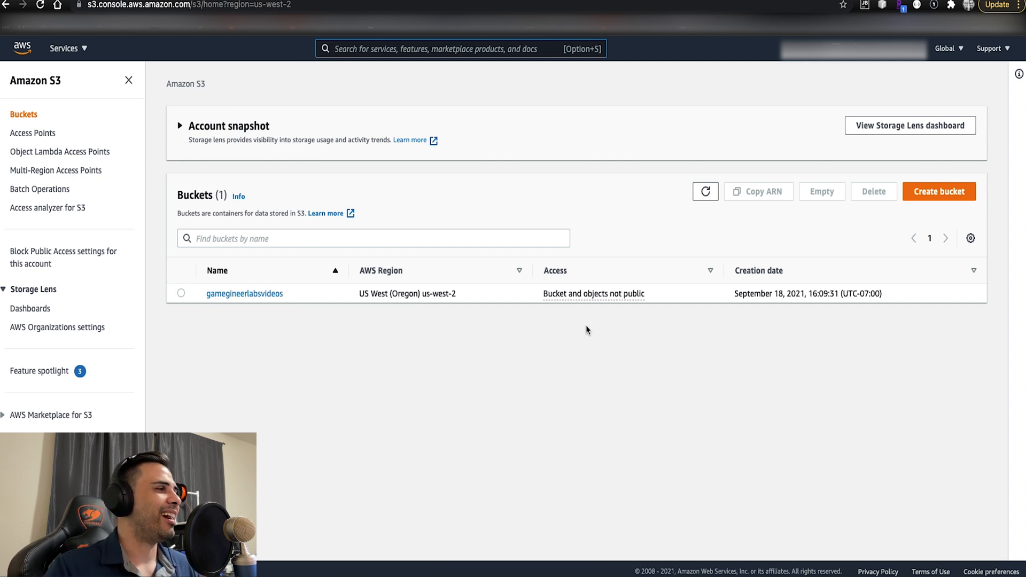
- Start a new S3 bucket, name it mediabucketforgamegineerlabsinput and copy that name
left_click(939, 192)
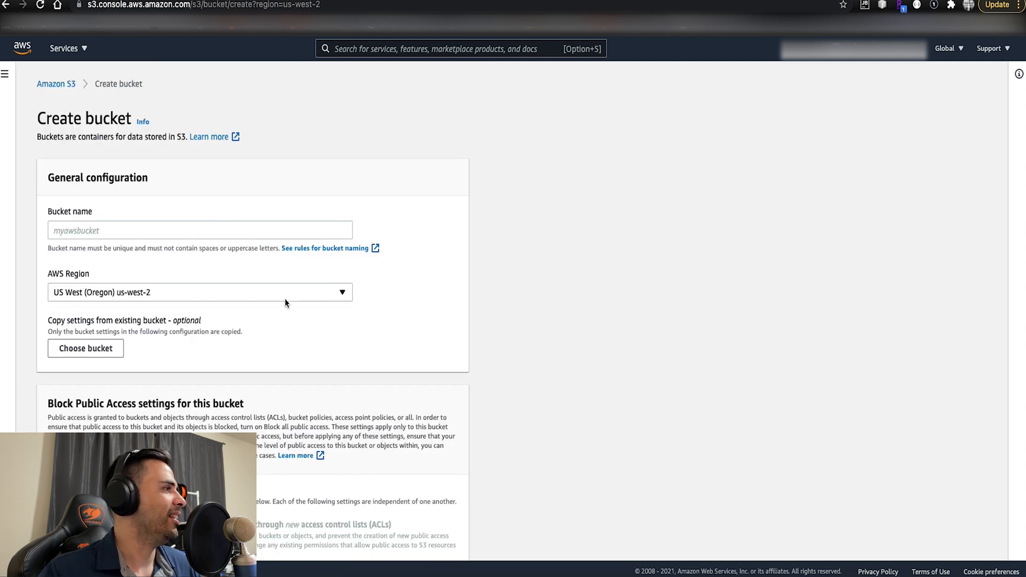
scroll(432, 284, "down", 1)
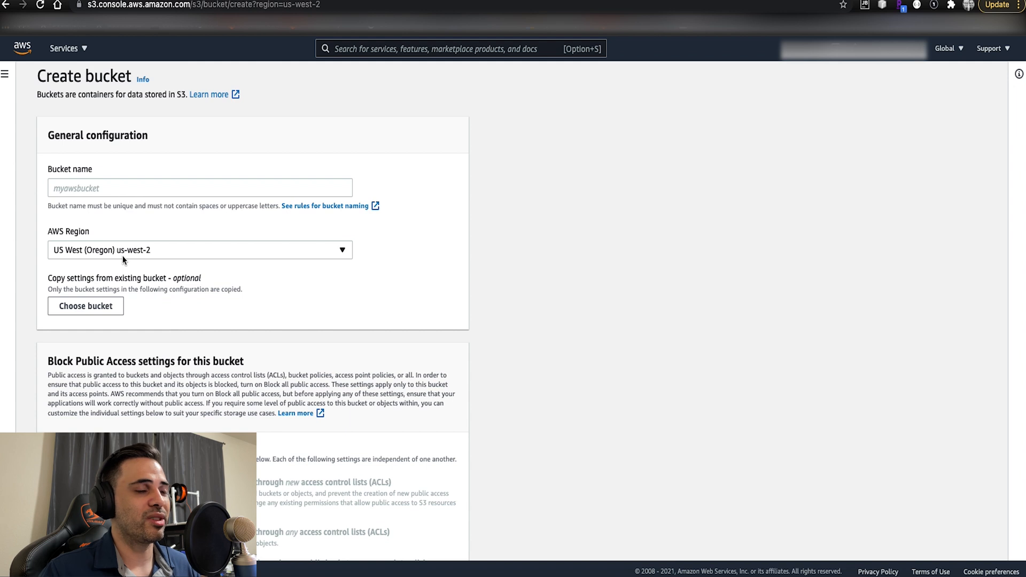
left_click(141, 186)
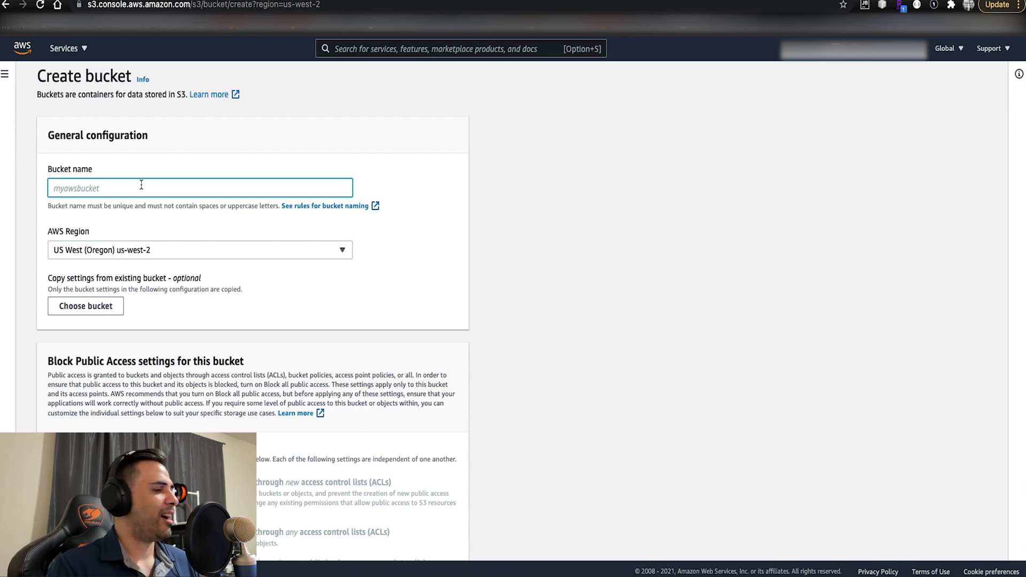
type("med")
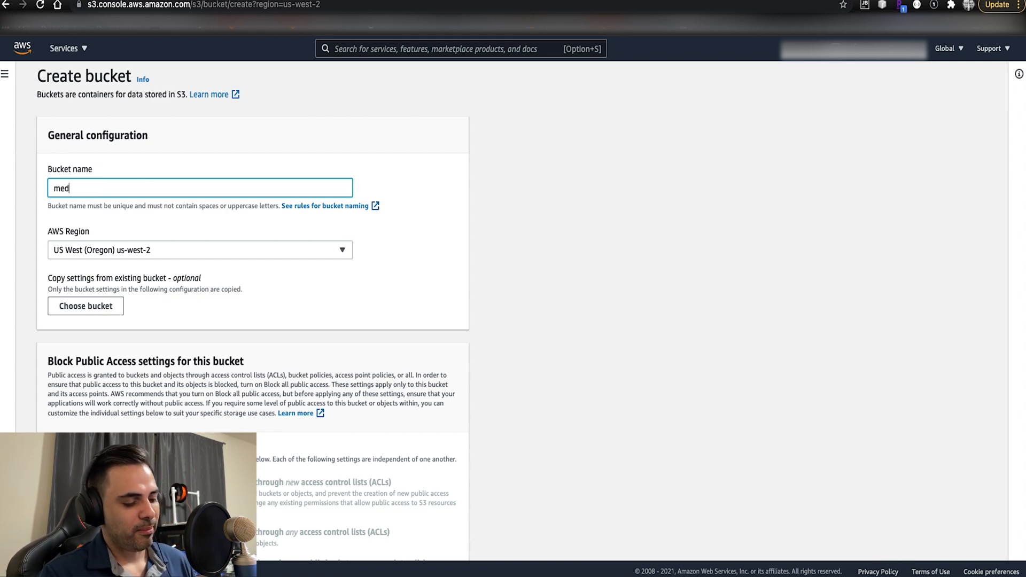
type("ia")
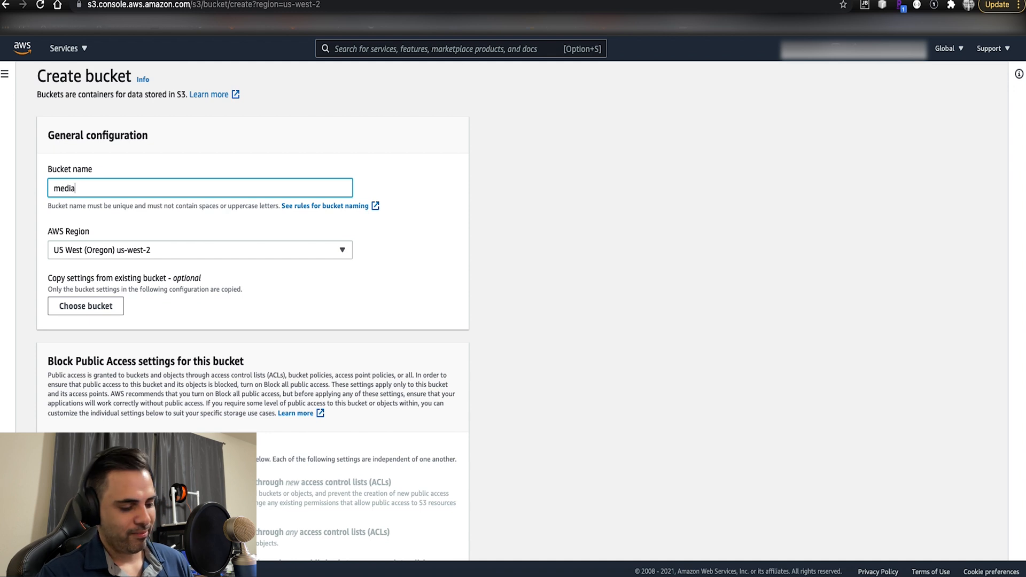
type("bucketf")
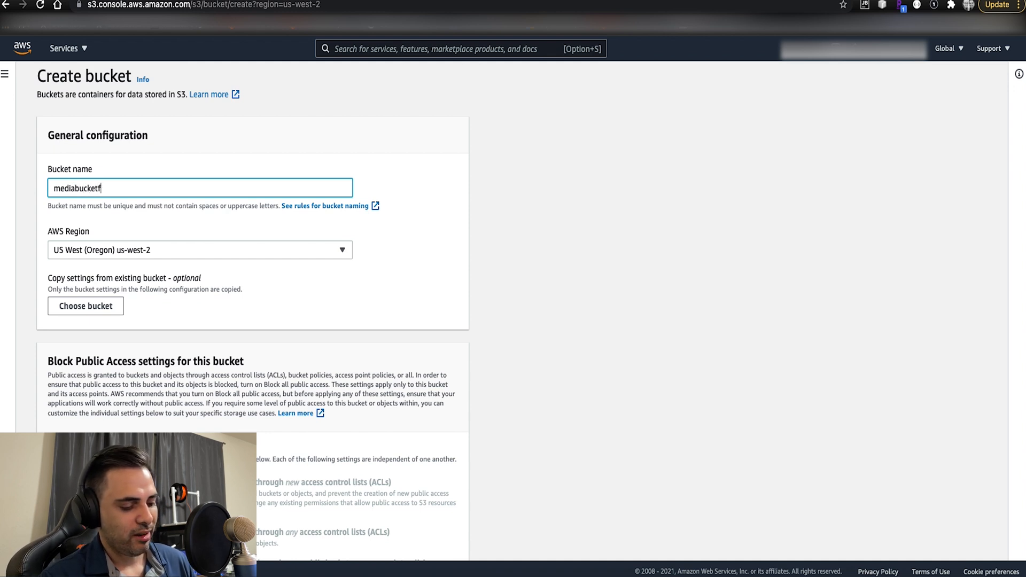
type("orgam")
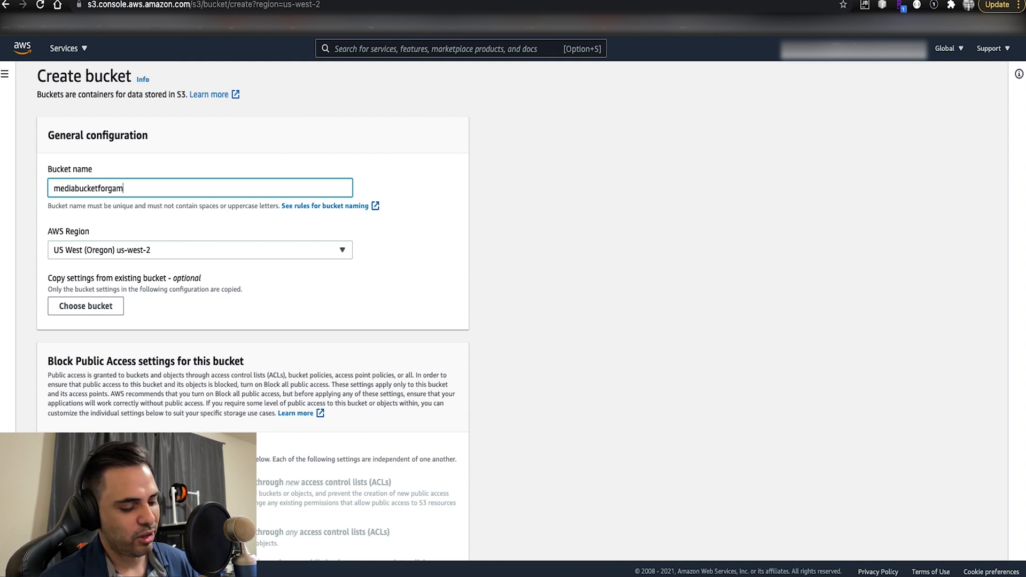
type("egineerlabs")
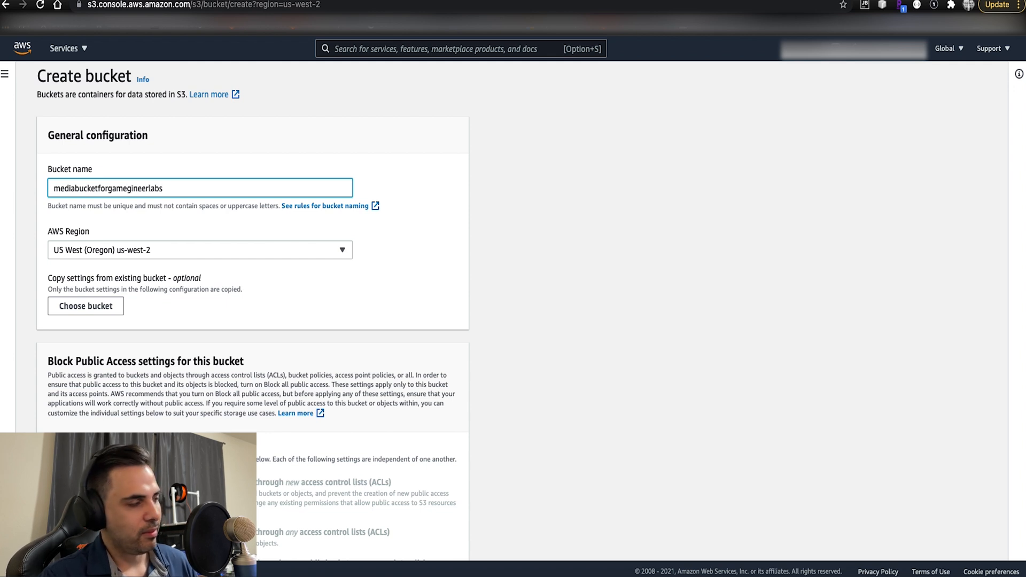
type("input")
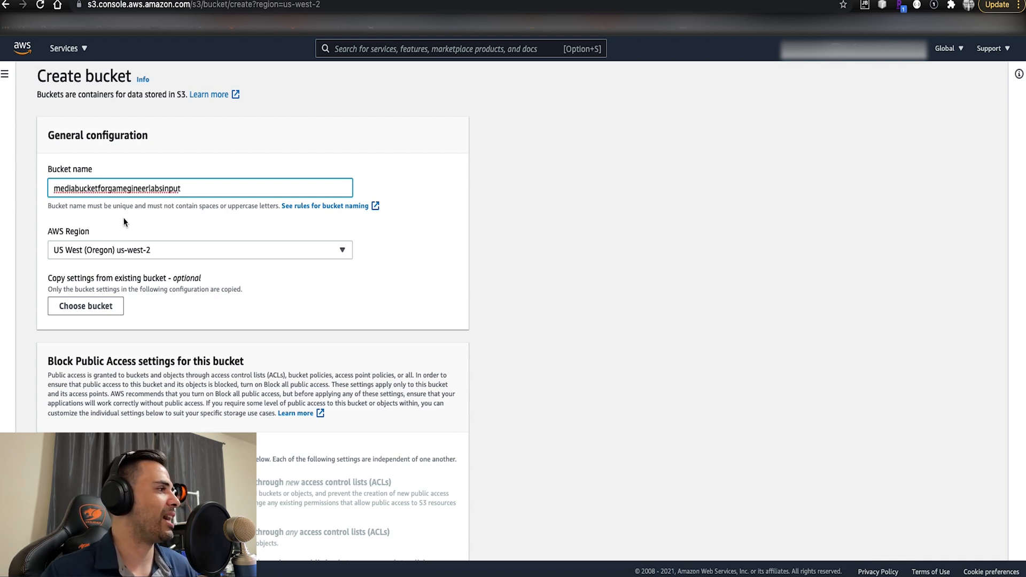
left_click_drag(187, 189, 16, 188)
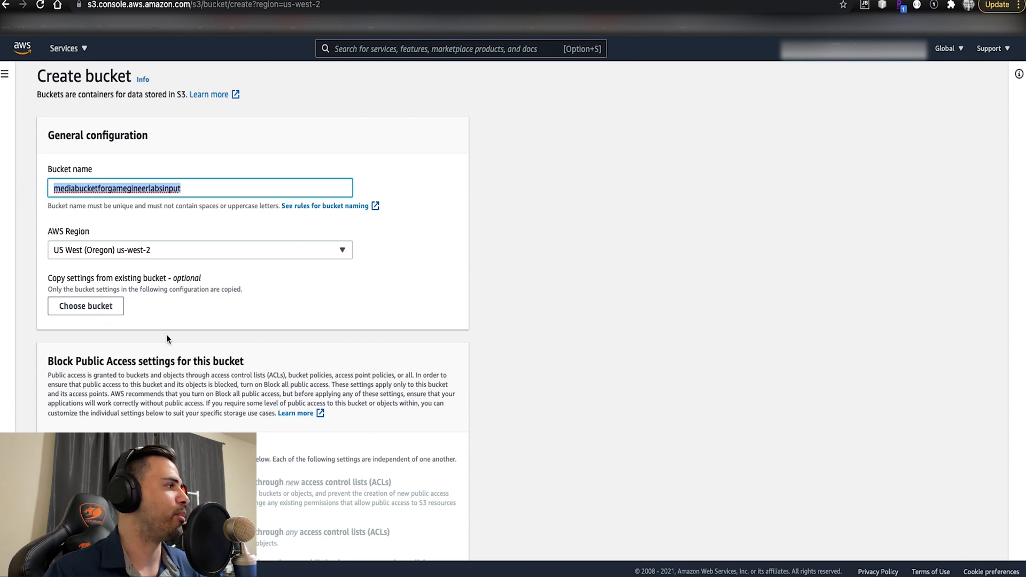
- Create the bucket with the default settings: all public access blocked, versioning disabled, no tags and server-side encryption disabled
scroll(165, 338, "down", 5)
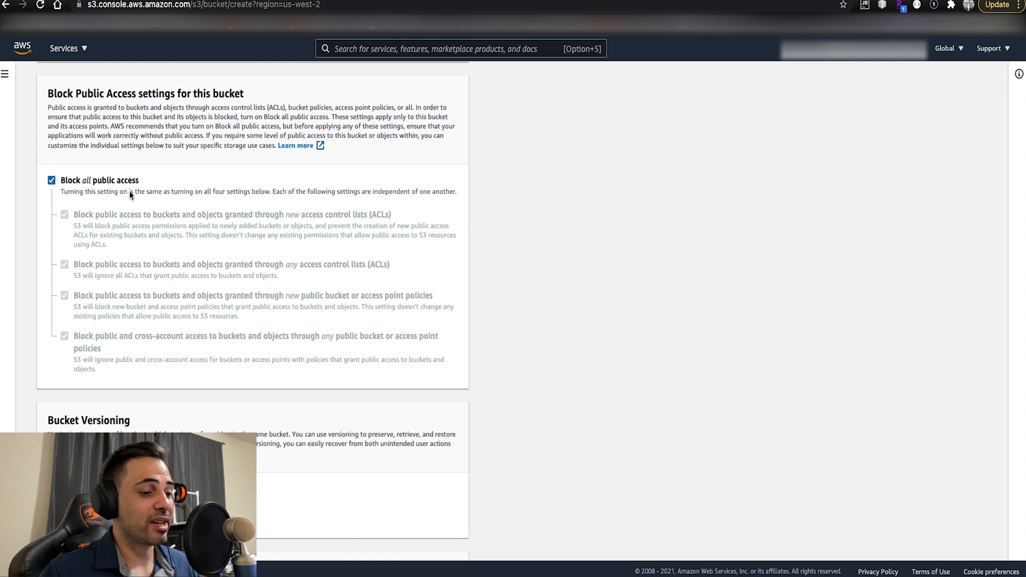
scroll(129, 192, "down", 3)
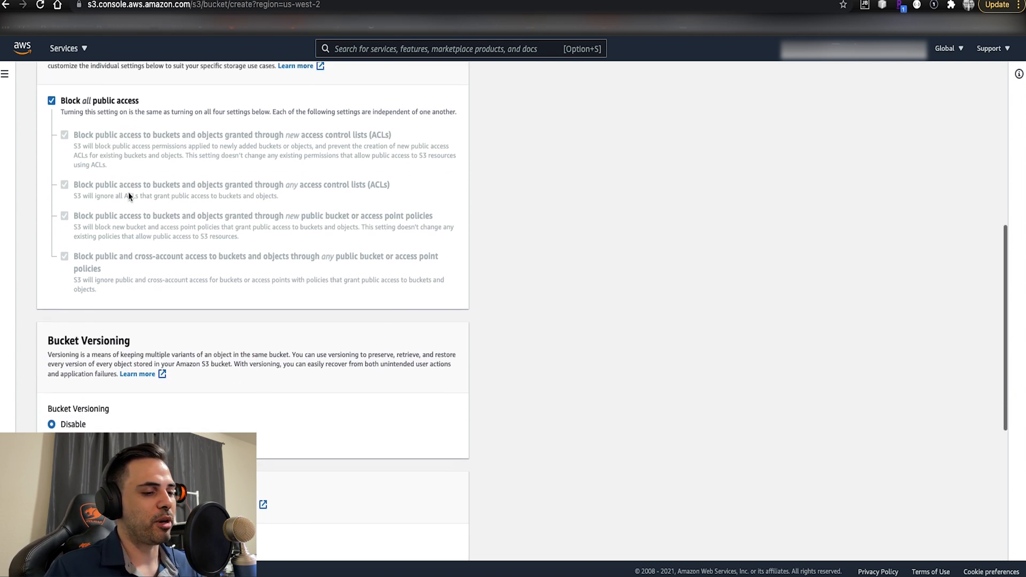
scroll(131, 206, "down", 10)
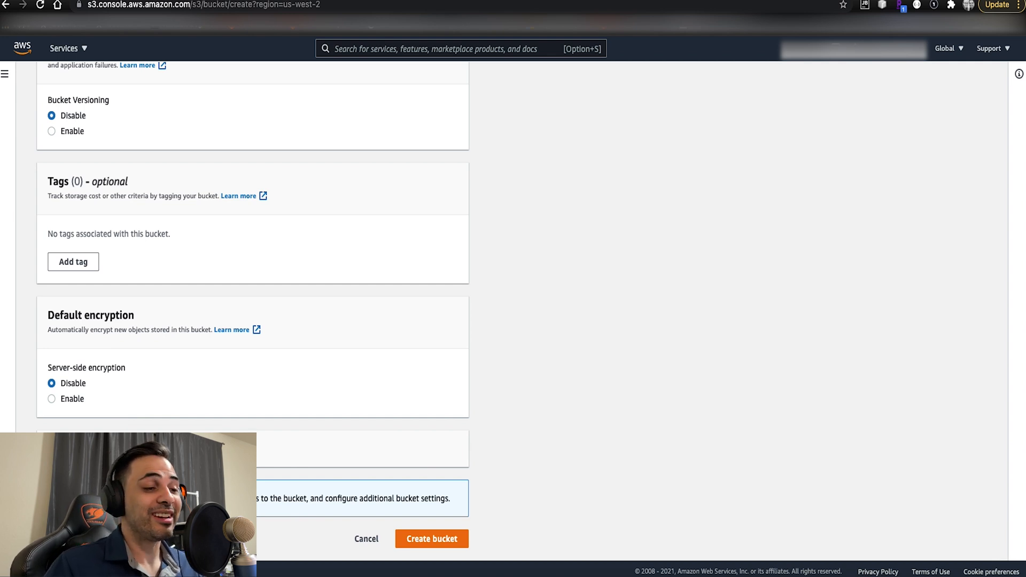
left_click(432, 539)
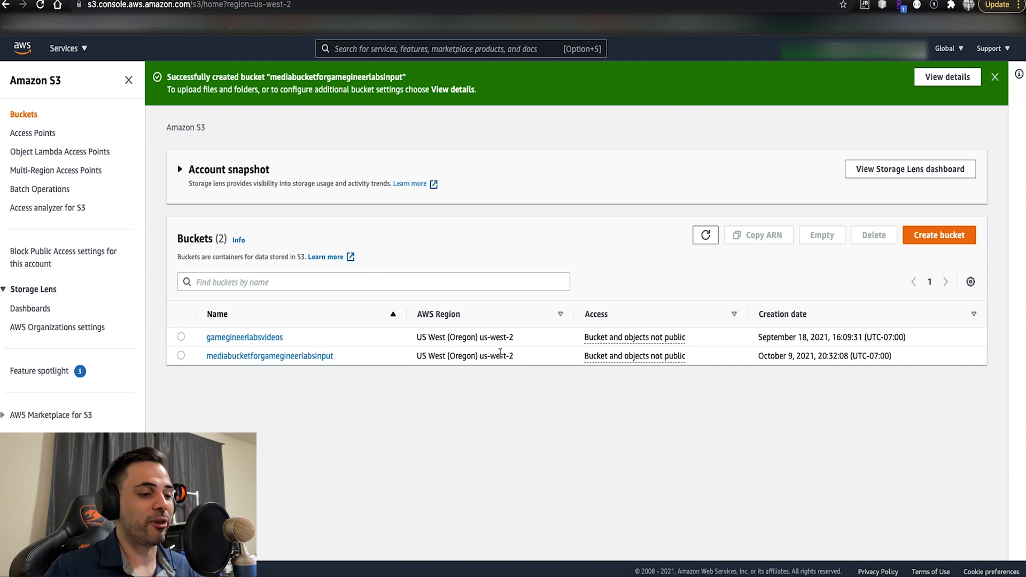
left_click(939, 235)
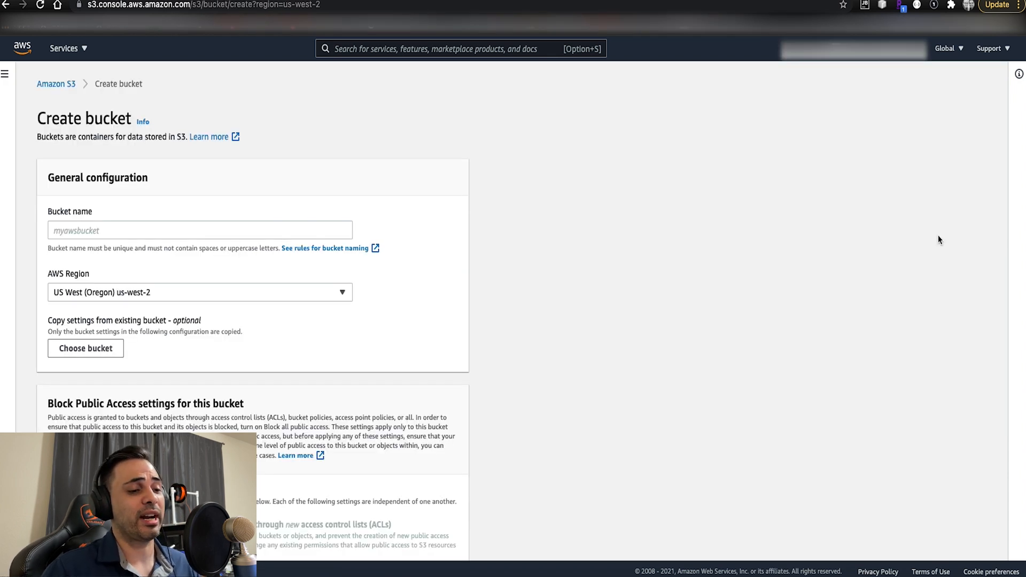
left_click(294, 233)
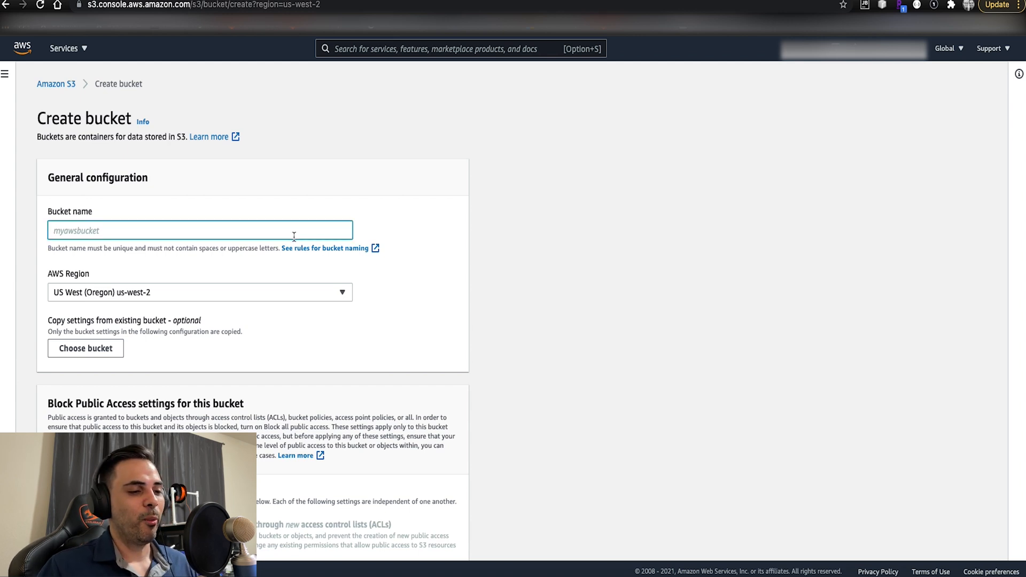
left_click(68, 84)
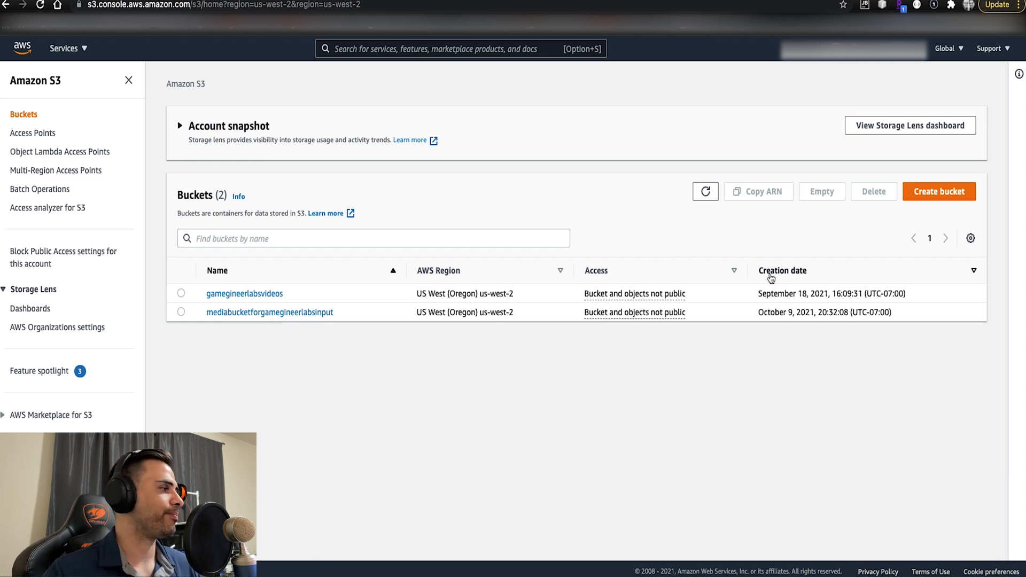
- Start another S3 bucket and name it mediabucketforgamegineerlabsoutput, reusing the copied input bucket name with its ending replaced
left_click(918, 193)
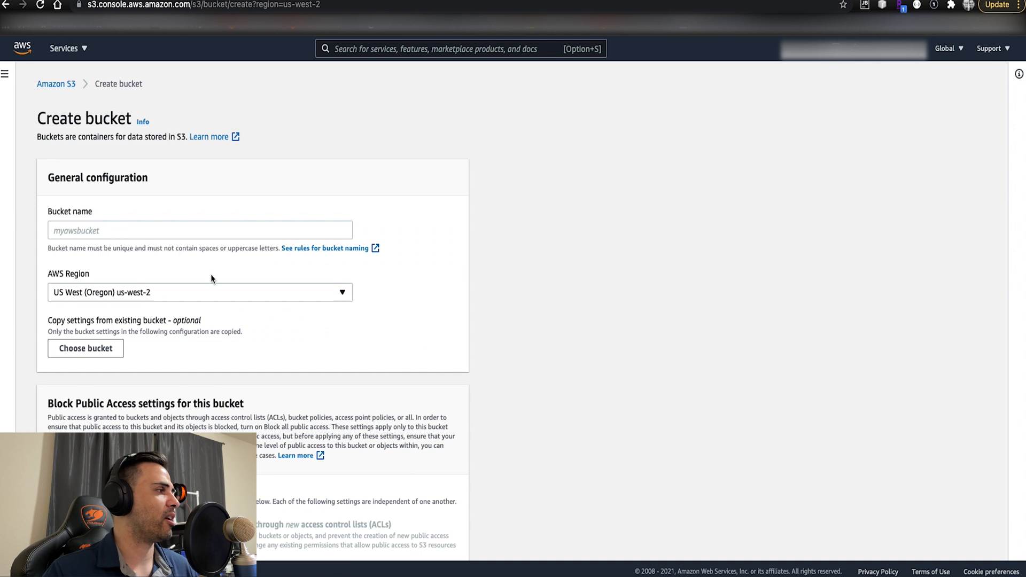
left_click(213, 229)
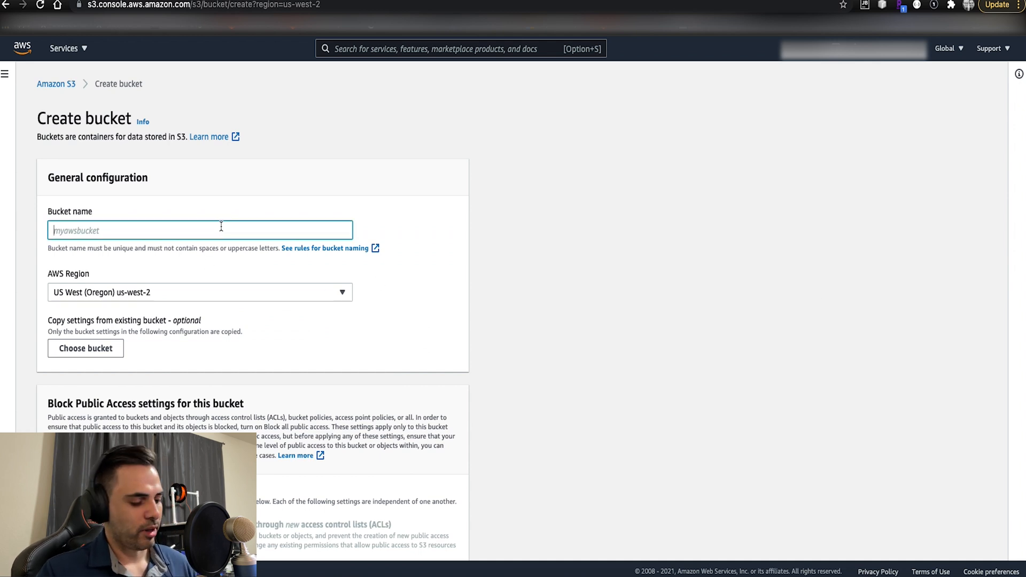
type("mediabucketforgamegineerlabsinput")
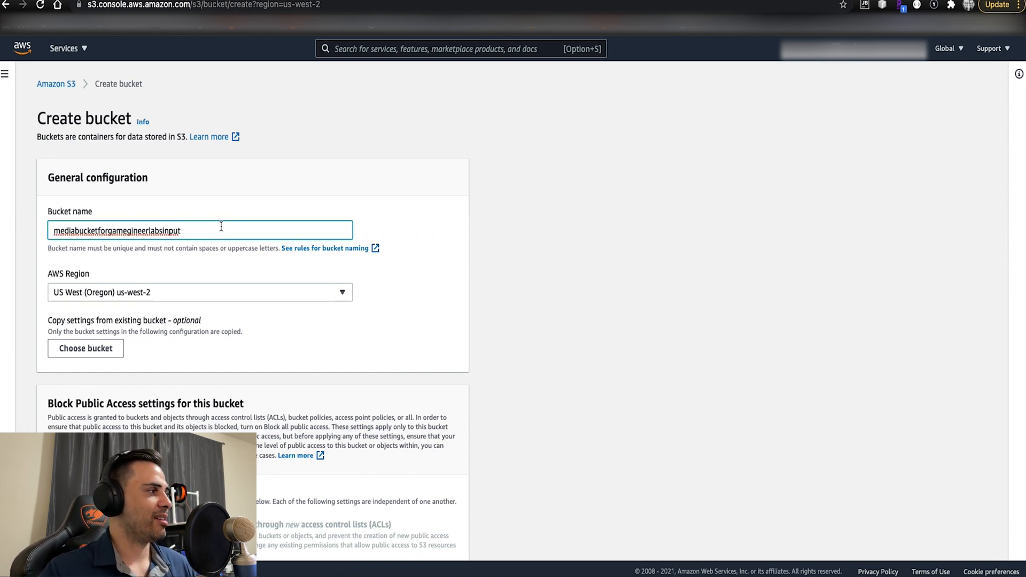
key("BackSpace")
key("BackSpace")
key("BackSpace")
key("BackSpace")
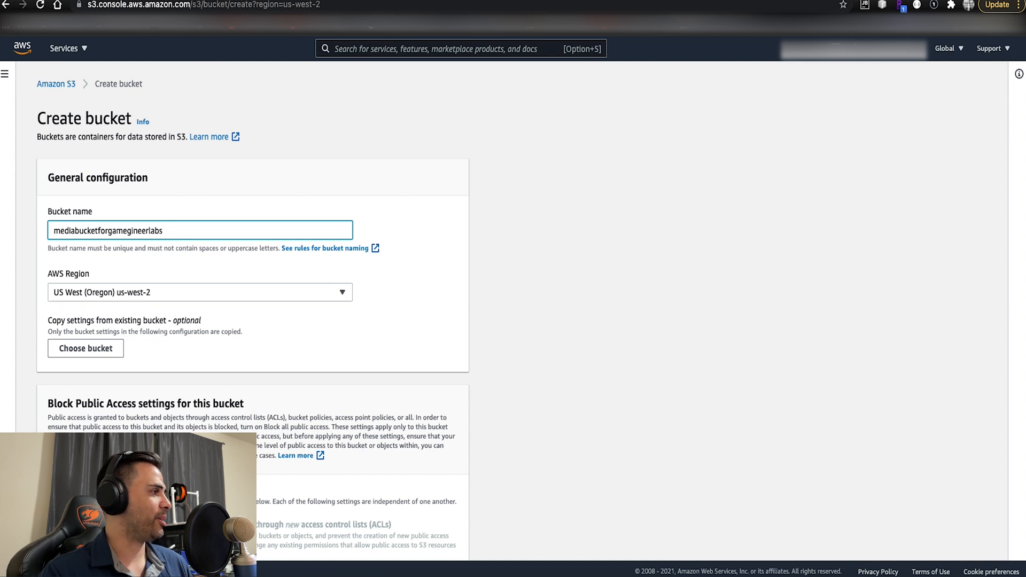
type("output")
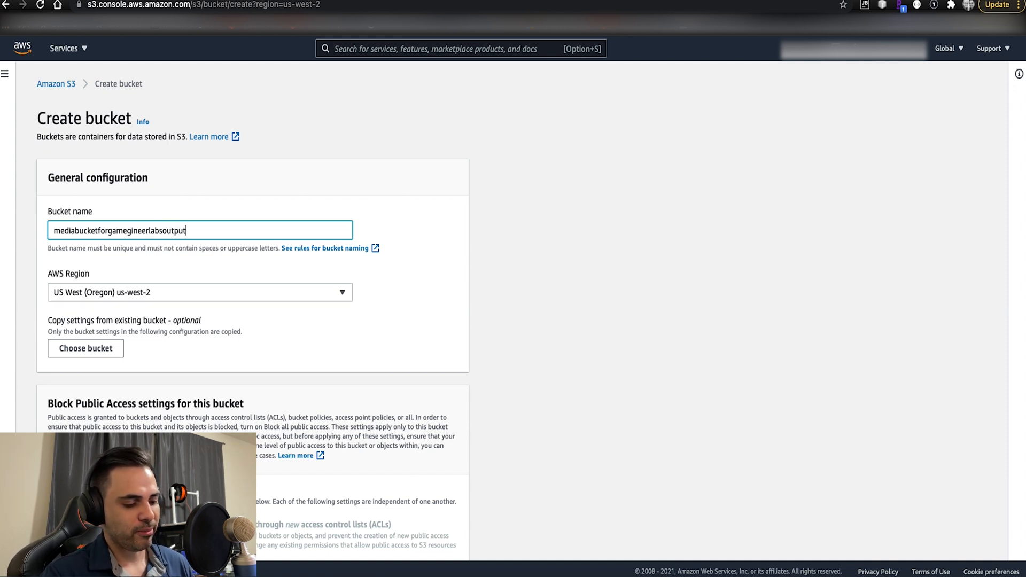
left_click(523, 313)
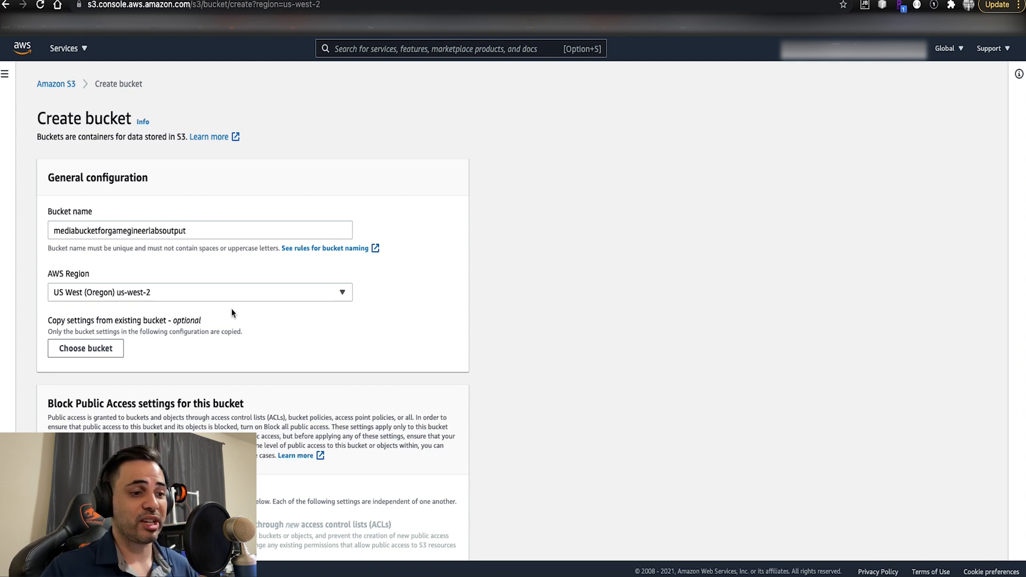
- Create the output bucket with the default settings: all public access blocked, versioning disabled, no tags and server-side encryption disabled
scroll(320, 335, "down", 5)
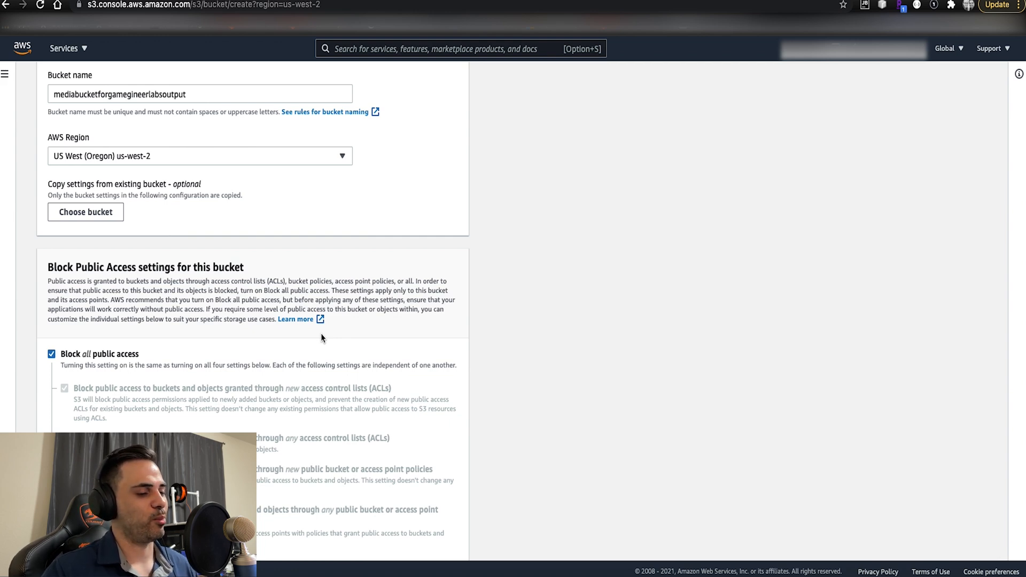
scroll(450, 373, "down", 15)
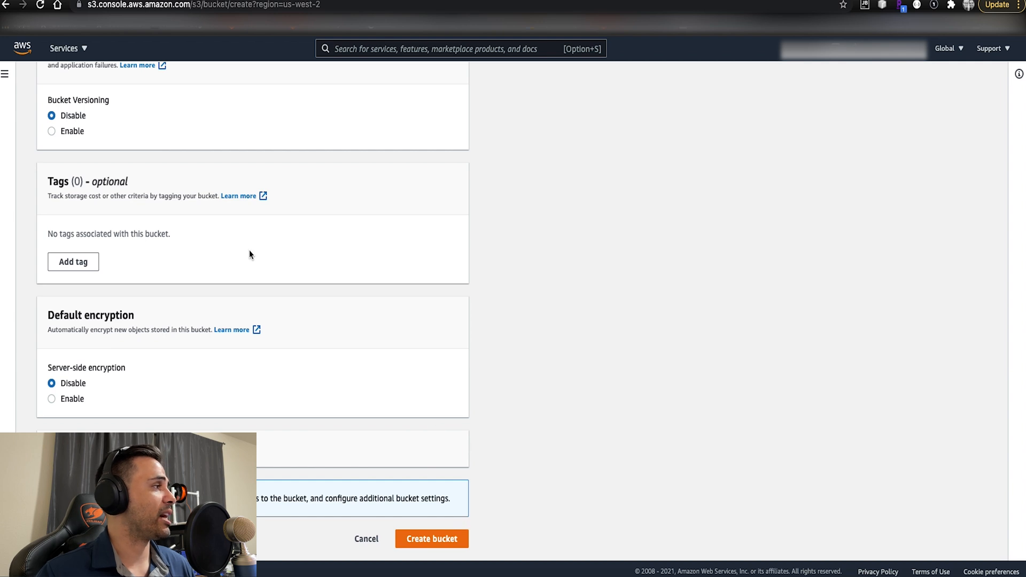
left_click(421, 540)
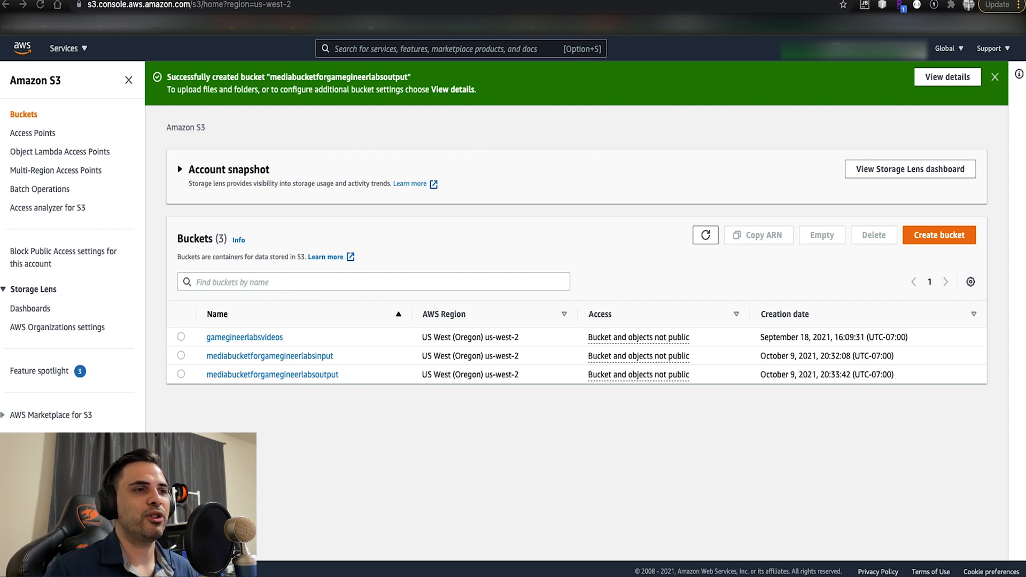
key("super+Tab")
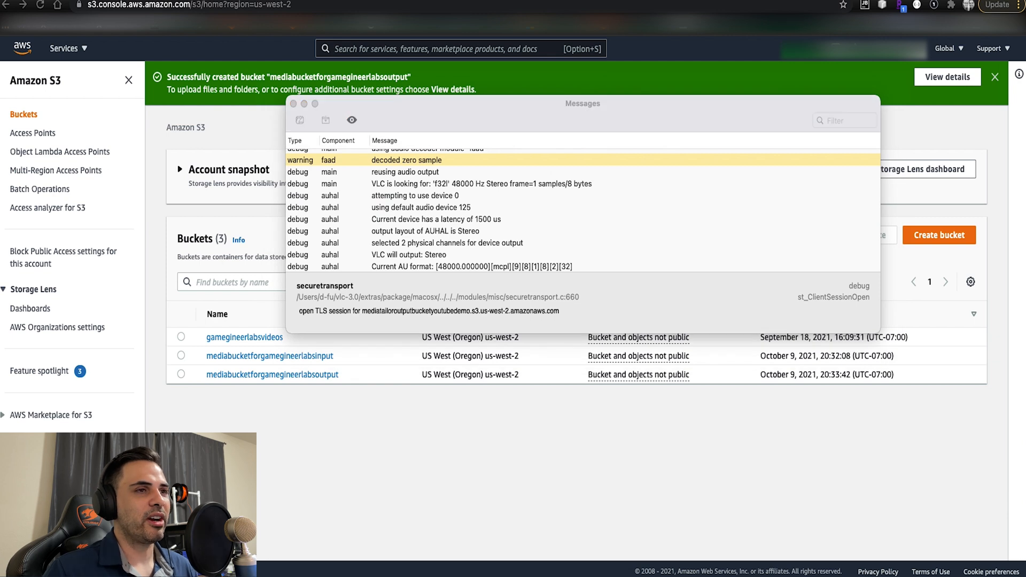
left_click(293, 103)
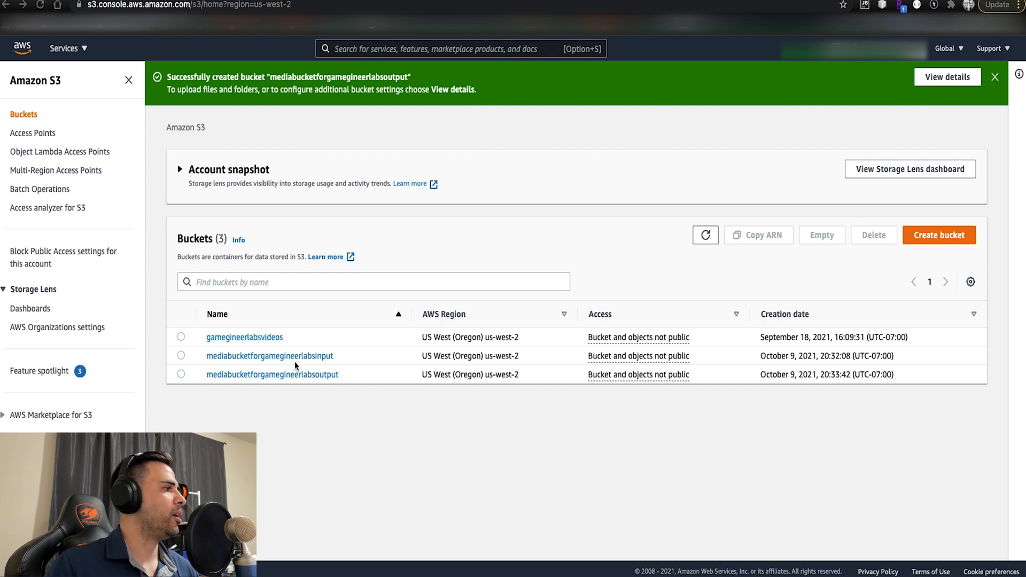
- Upload the video caminades.mp4 to the mediabucketforgamegineerlabsinput bucket and close the upload status page
left_click(316, 356)
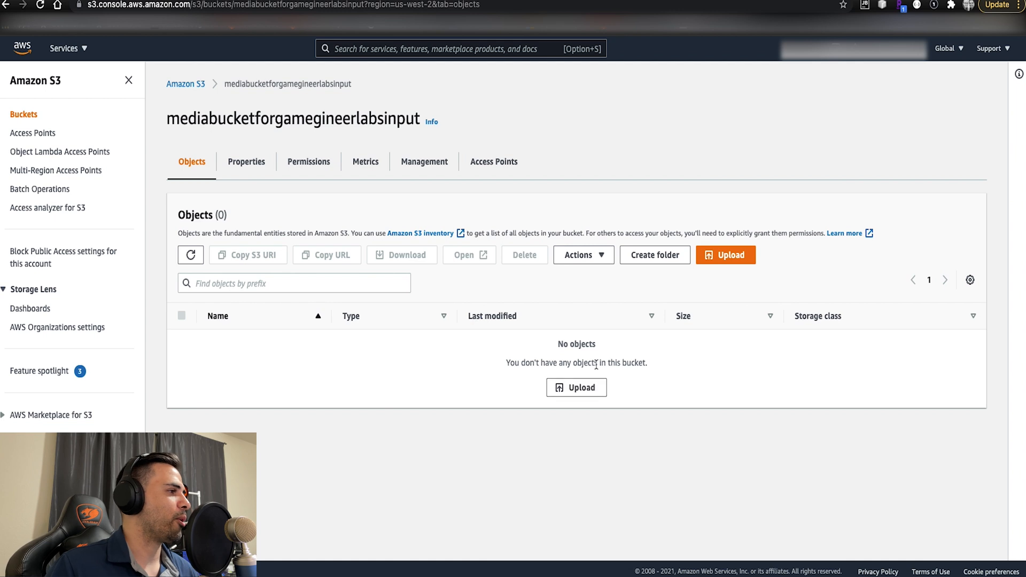
left_click(581, 387)
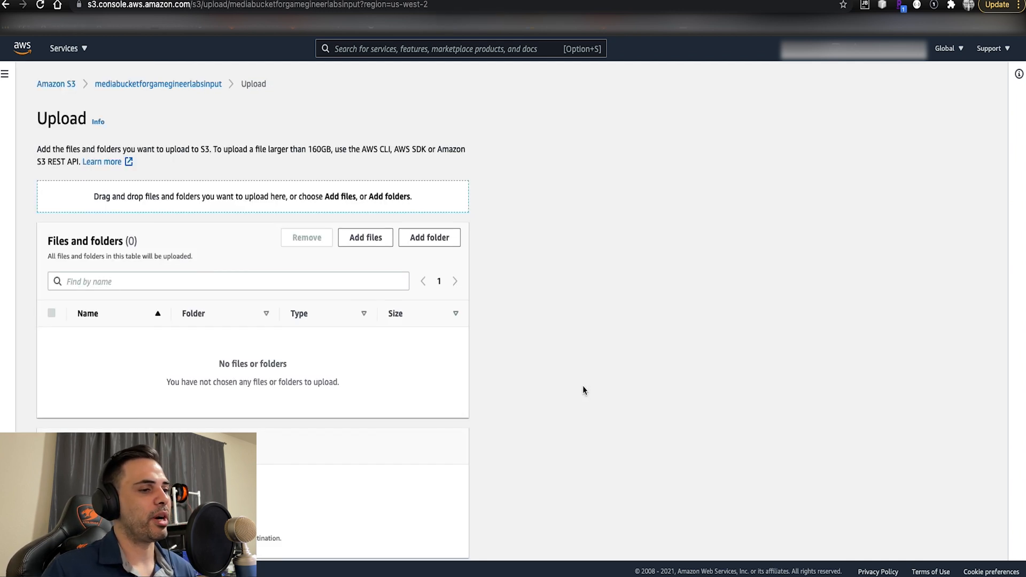
scroll(584, 387, "down", 1)
scroll(586, 391, "down", 1)
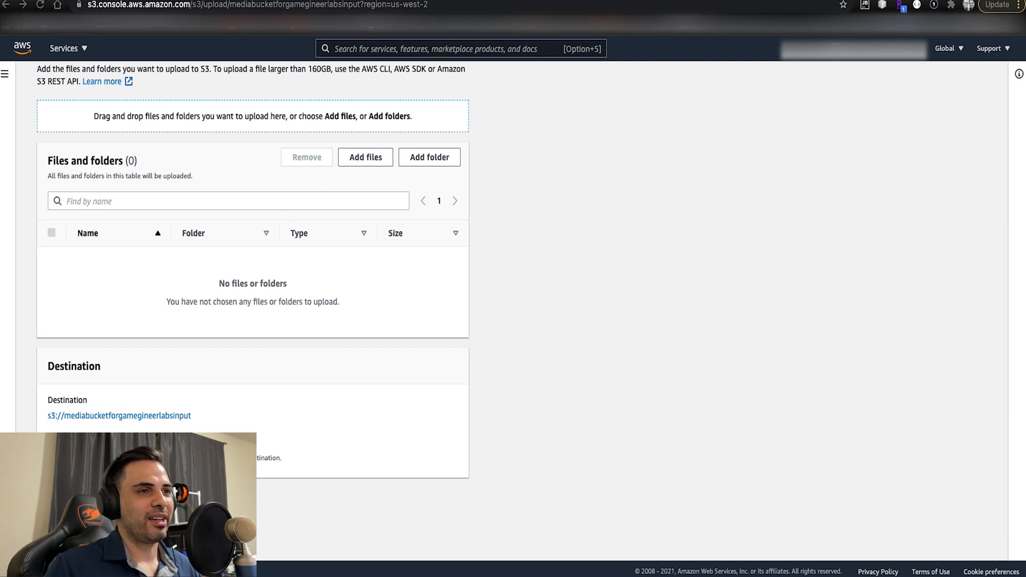
left_click_drag(1023, 302, 278, 309)
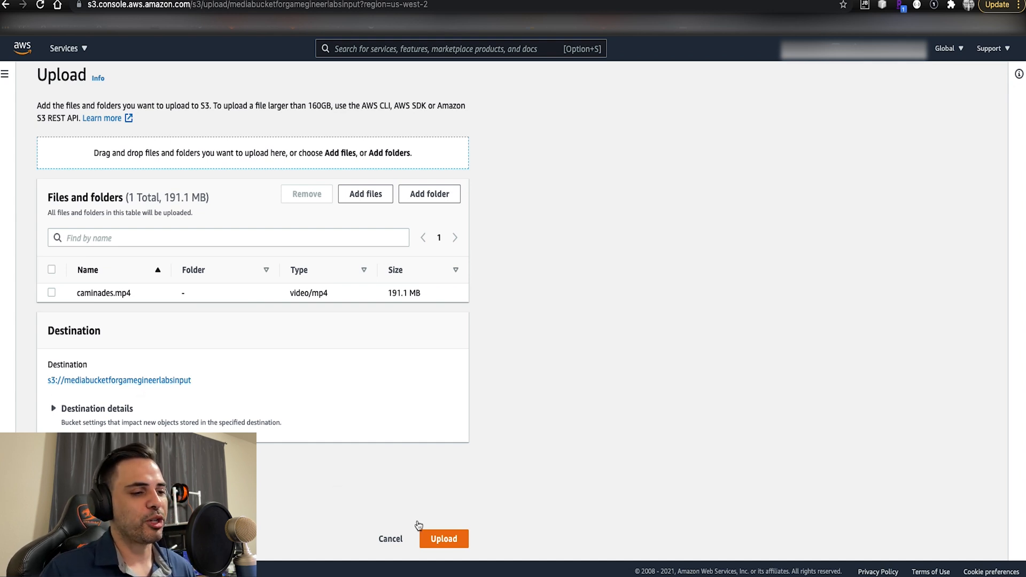
left_click(443, 543)
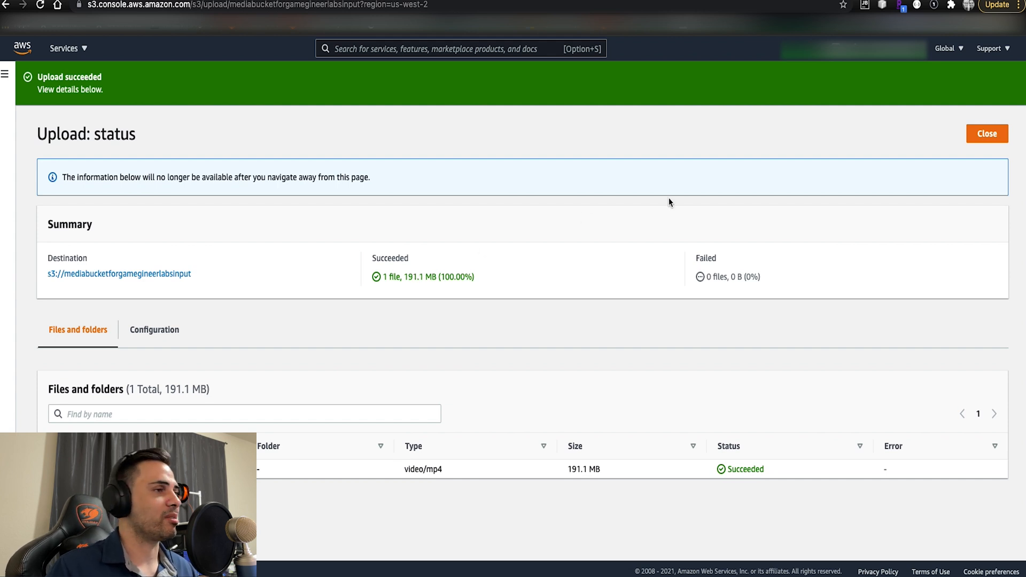
left_click(987, 133)
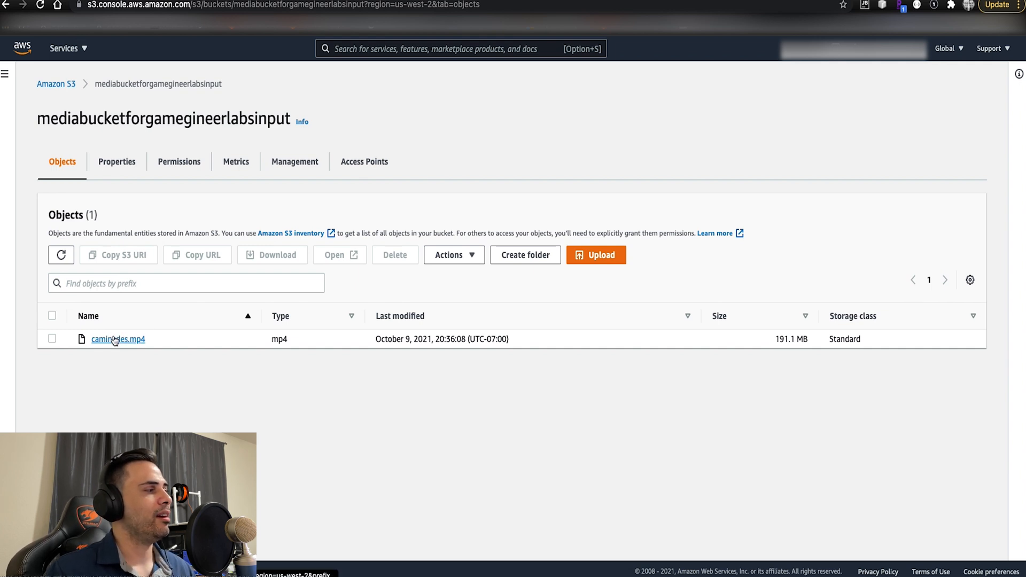
- Search the AWS services for mediaconvert and open the MediaConvert service
left_click(397, 49)
type("media")
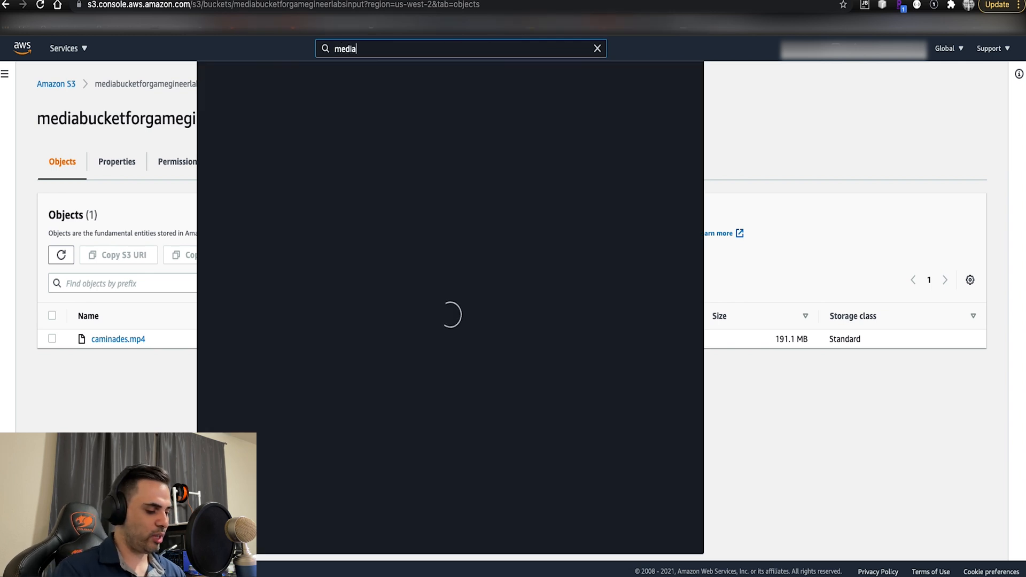
mouse_move(406, 260)
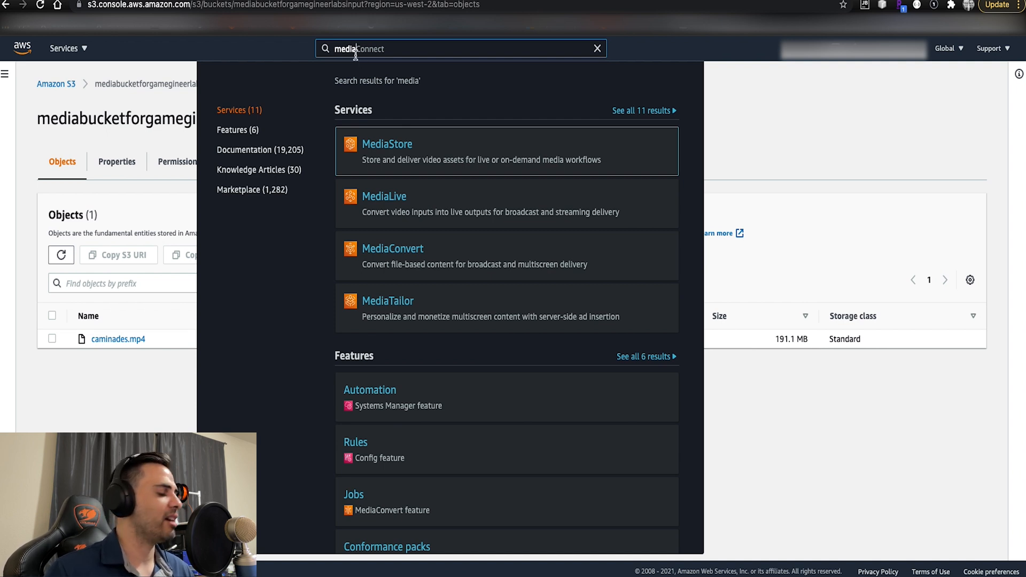
type("convert")
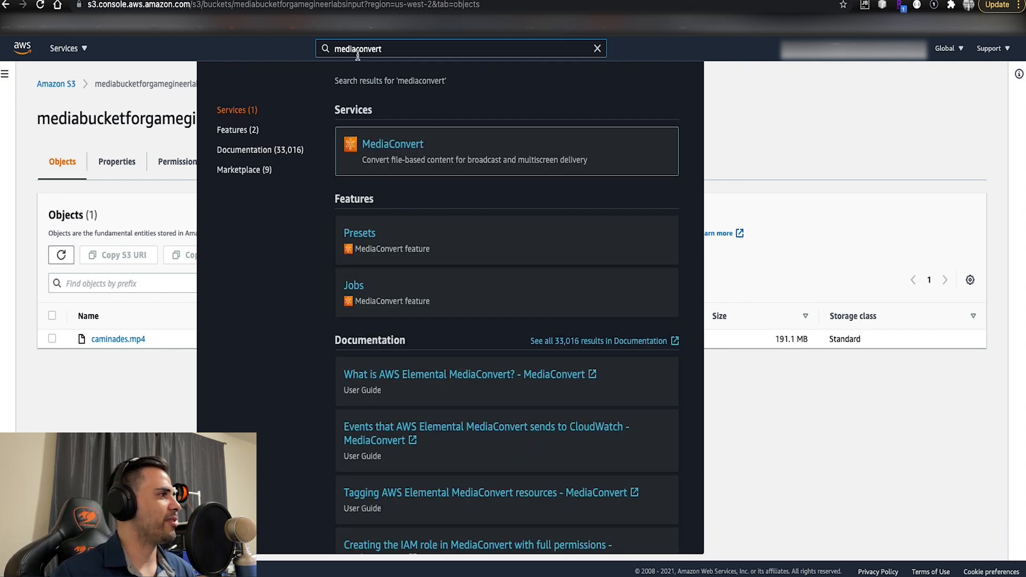
mouse_move(400, 152)
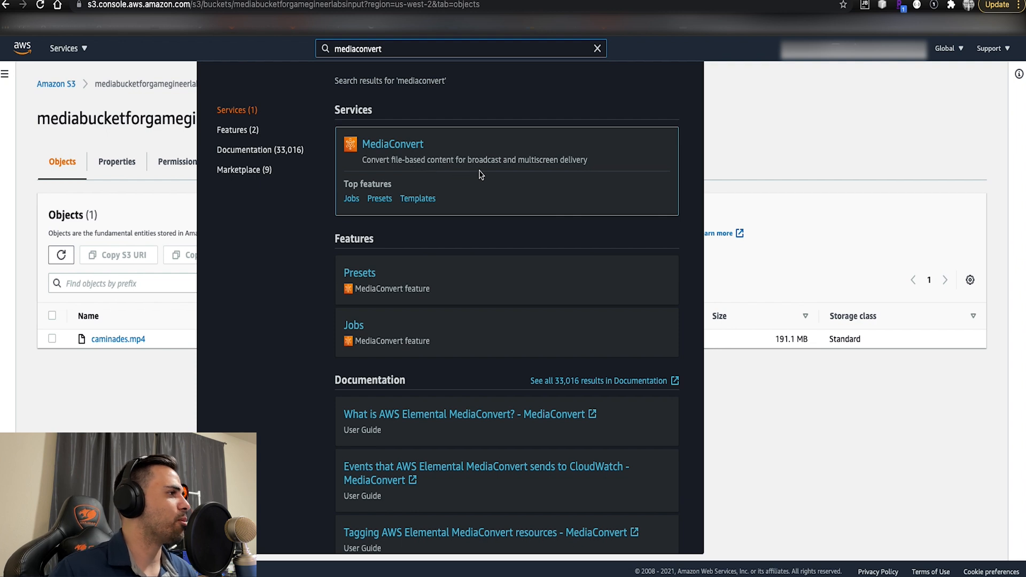
left_click(397, 150)
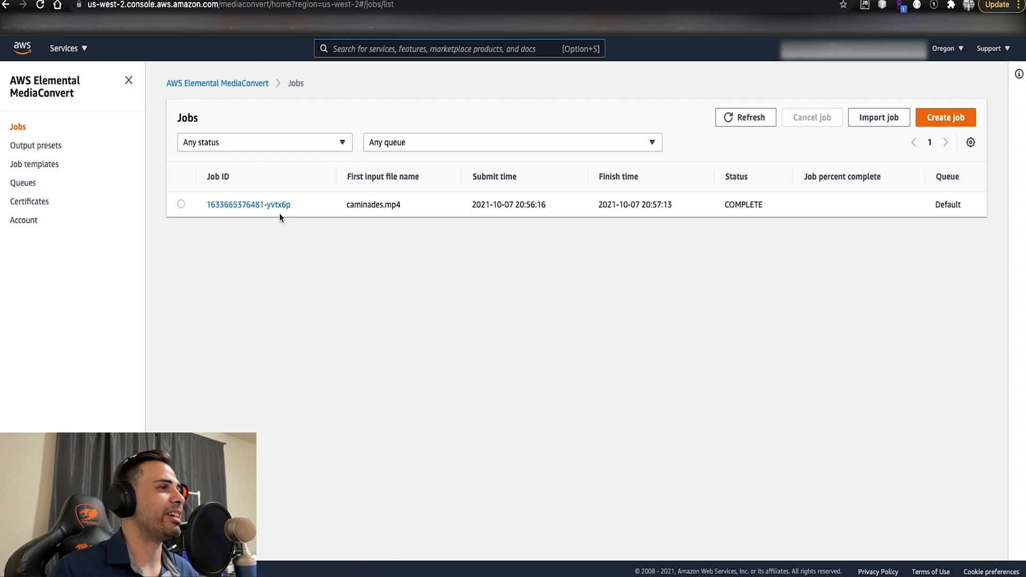
- Start a new MediaConvert job and choose caminades.mp4 from the mediabucketforgamegineerlabsinput bucket as the file for Input 1
left_click(944, 122)
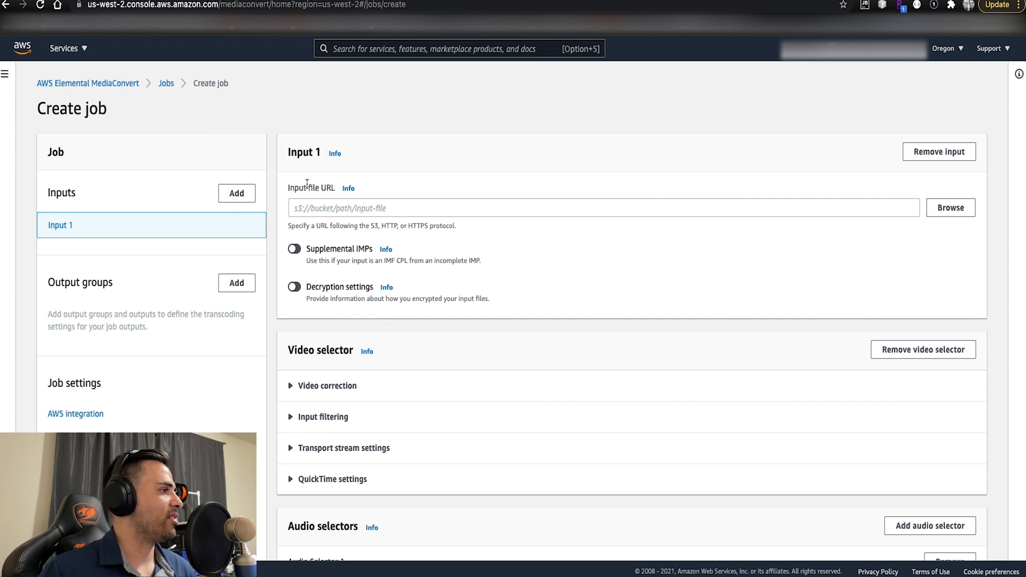
left_click(956, 209)
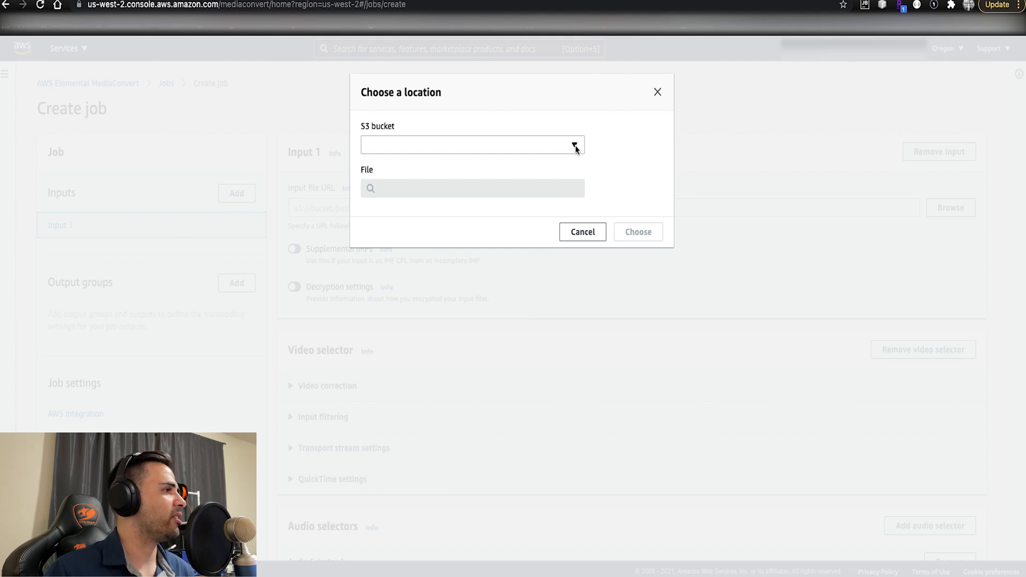
left_click(572, 149)
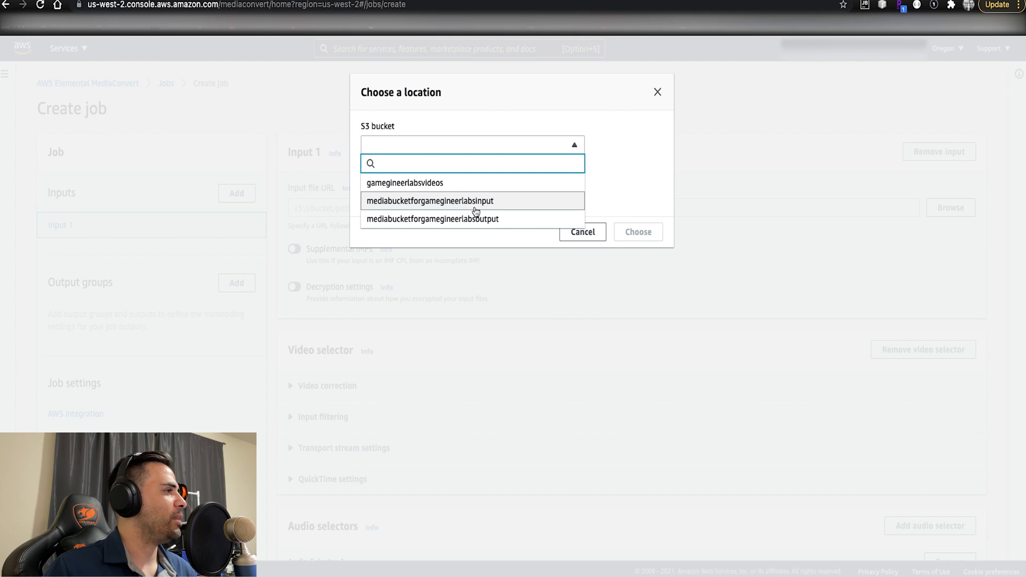
left_click(478, 205)
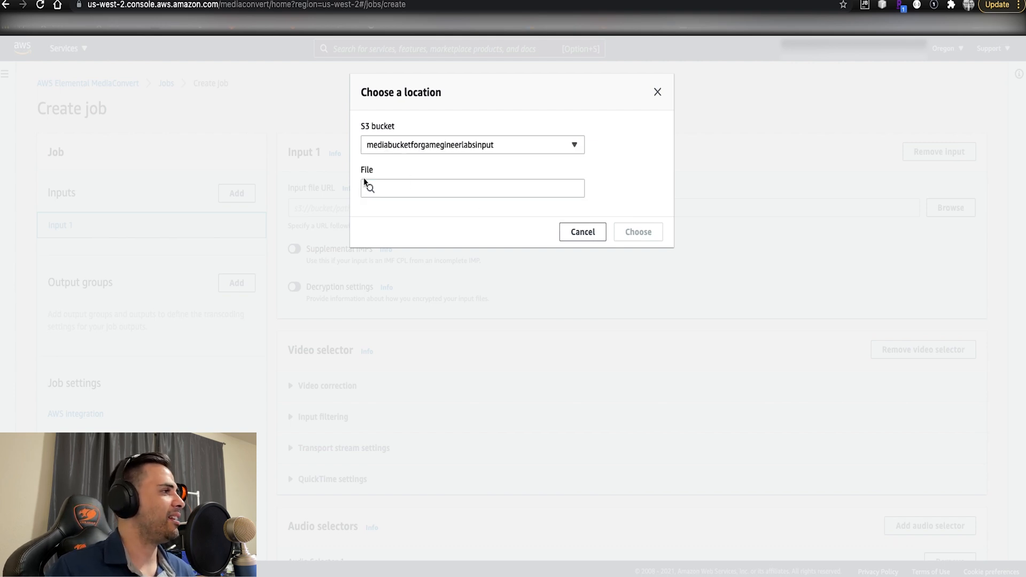
left_click(402, 191)
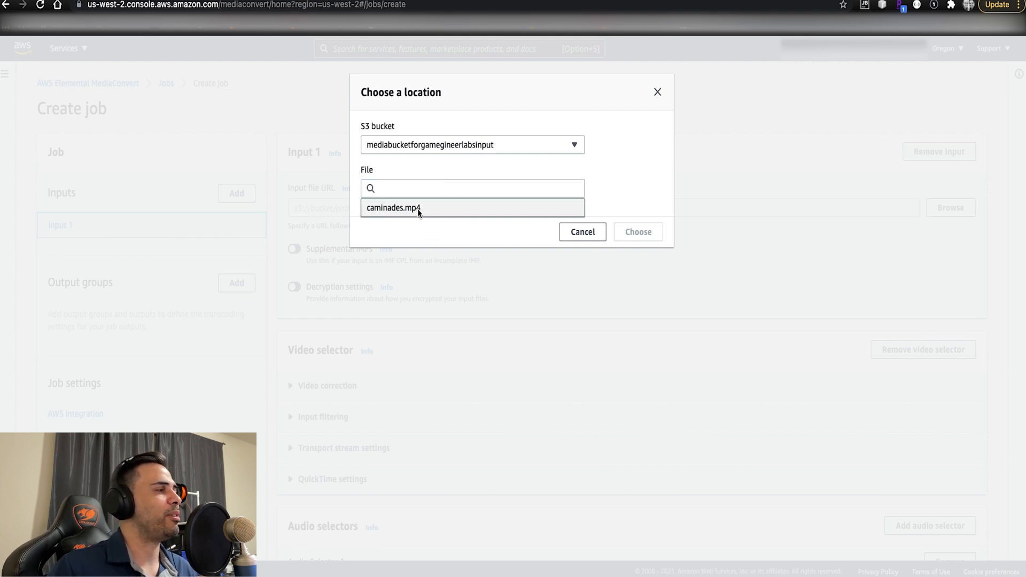
left_click(420, 211)
left_click(647, 236)
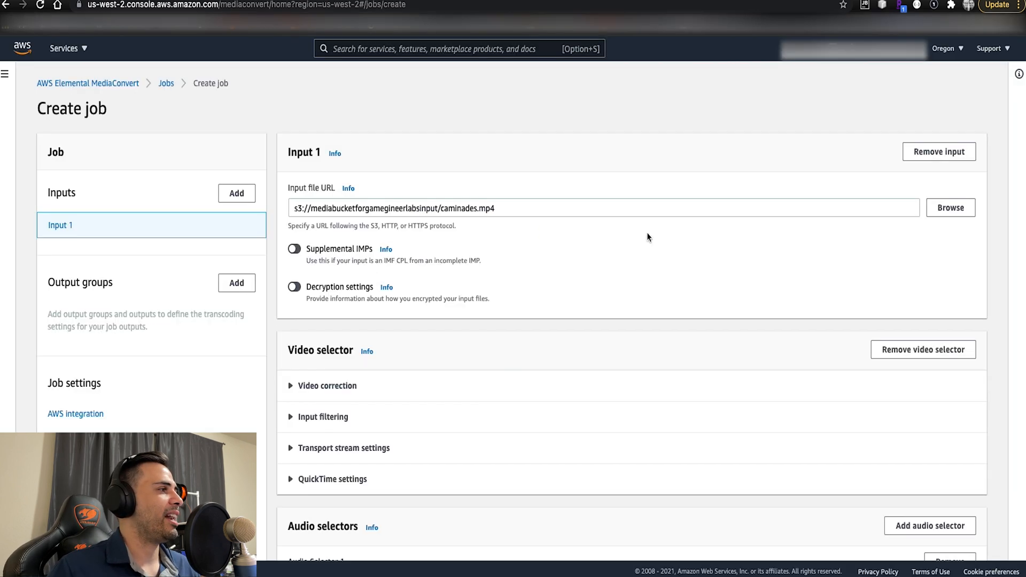
- Keep the default selector settings for Input 1 and add an Apple HLS output group to the job
scroll(652, 236, "down", 6)
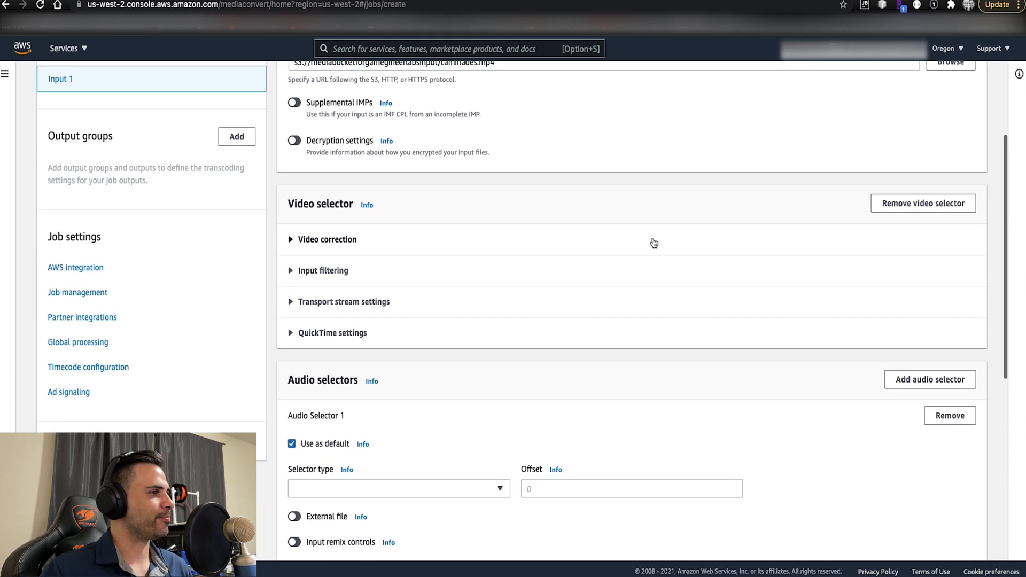
scroll(652, 239, "down", 4)
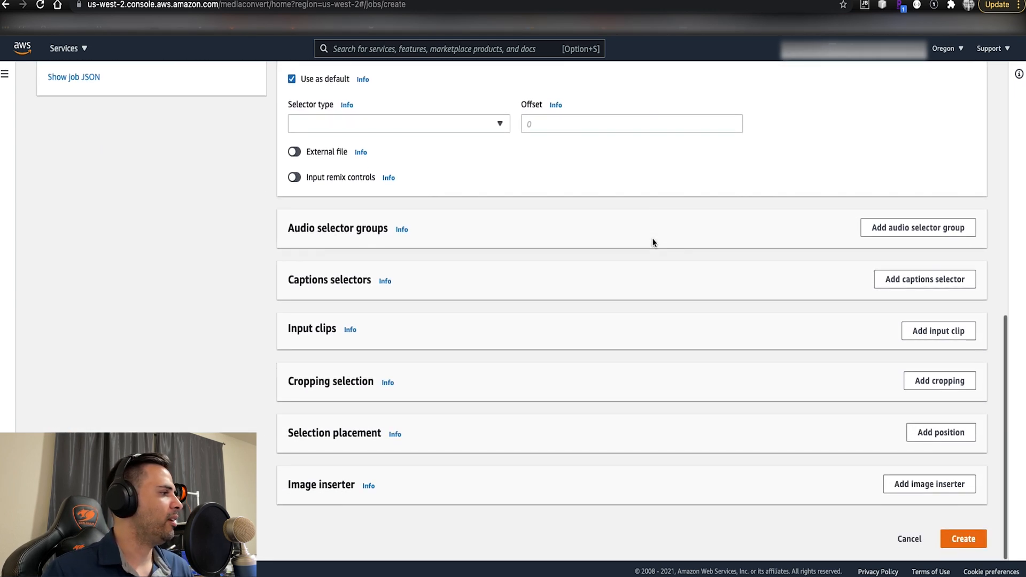
scroll(652, 238, "up", 10)
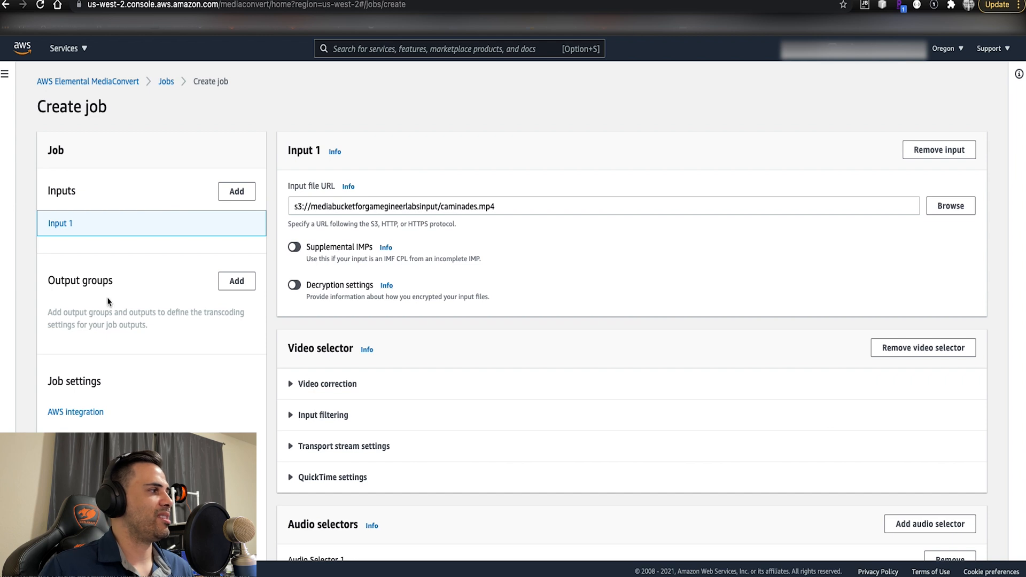
left_click(237, 282)
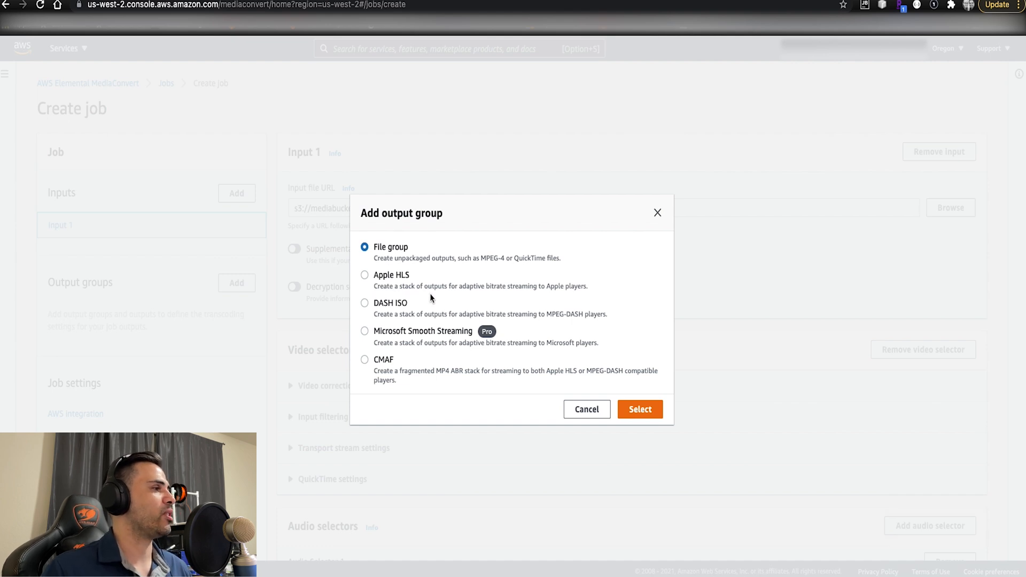
left_click(365, 276)
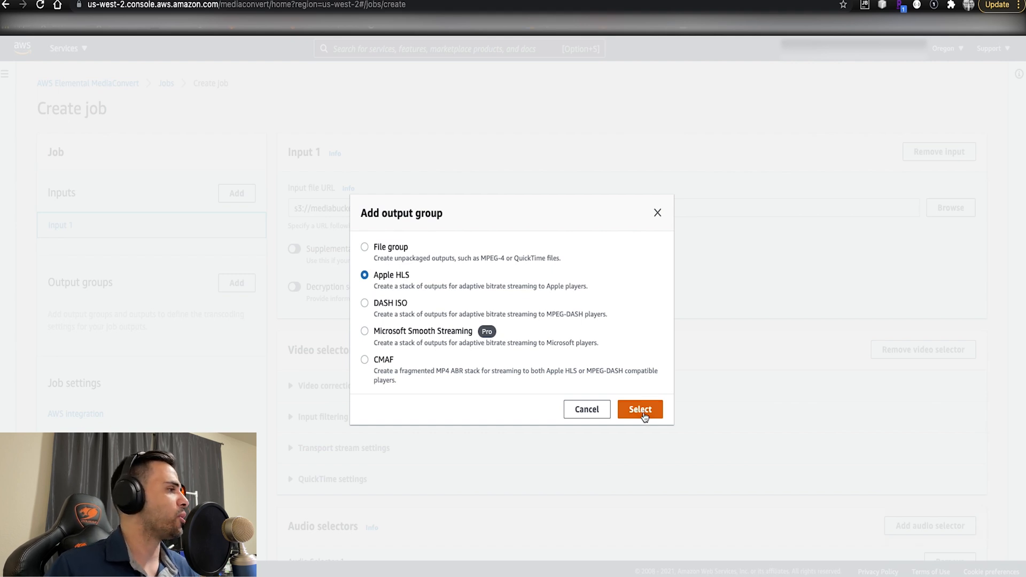
left_click(640, 409)
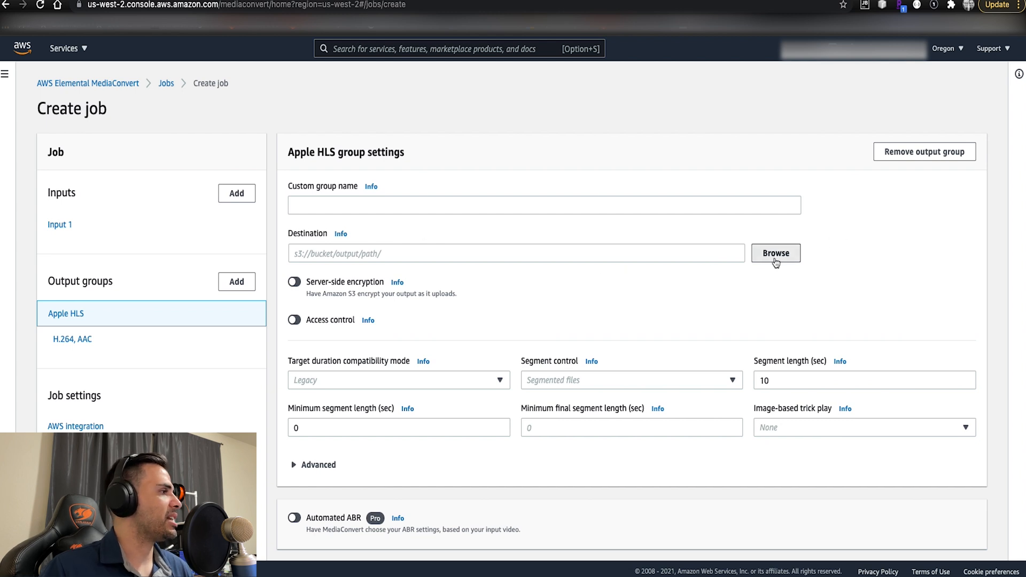
- Set the Apple HLS group's destination to the mediabucketforgamegineerlabsoutput bucket, leaving the location within the bucket empty
left_click(774, 258)
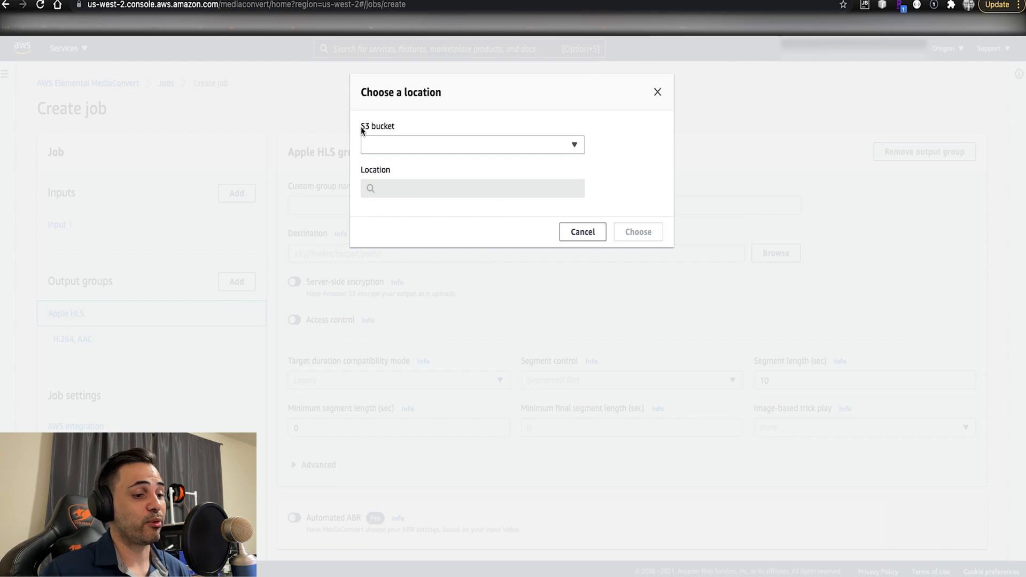
left_click(388, 143)
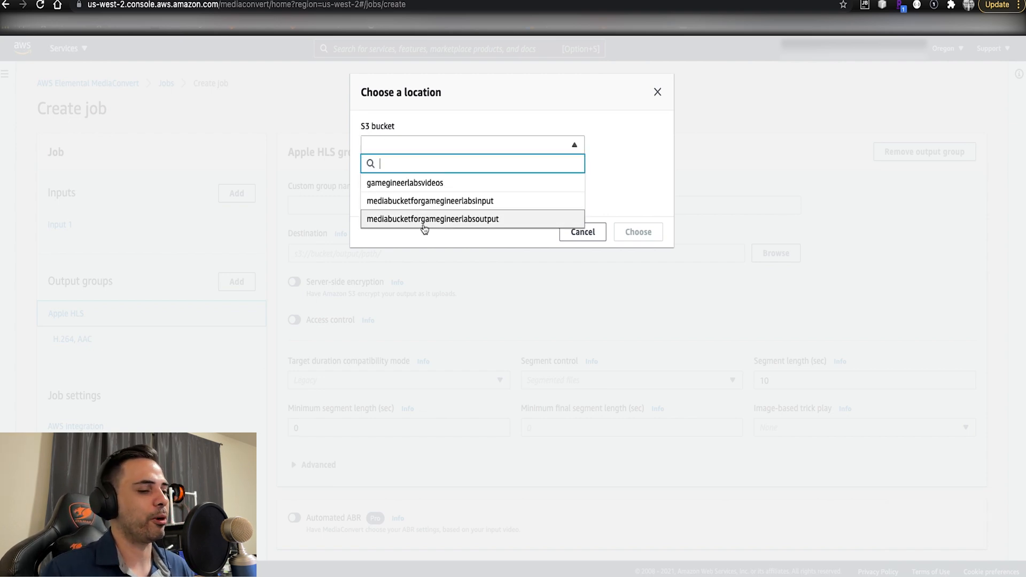
left_click(424, 225)
left_click(412, 189)
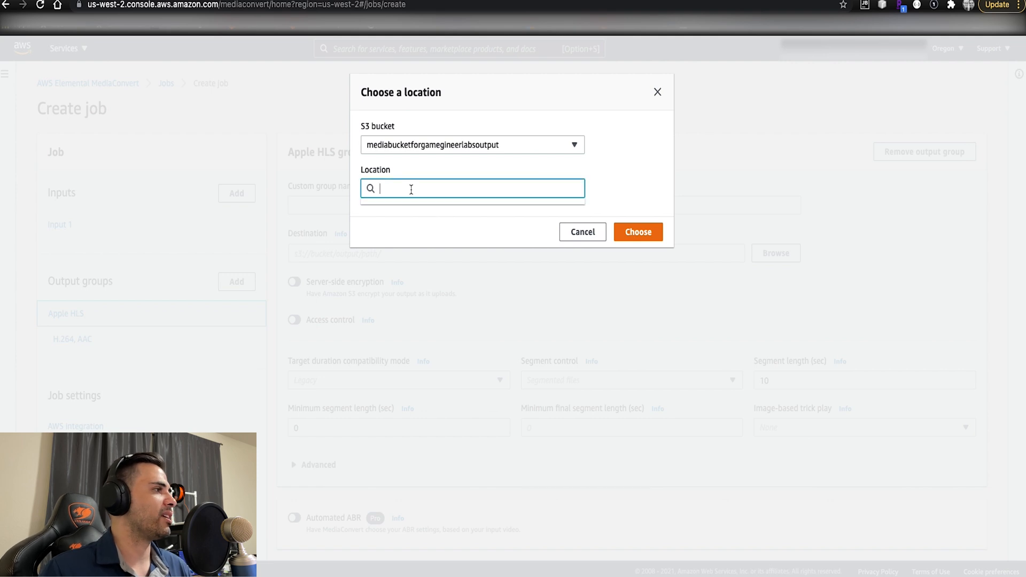
left_click(646, 179)
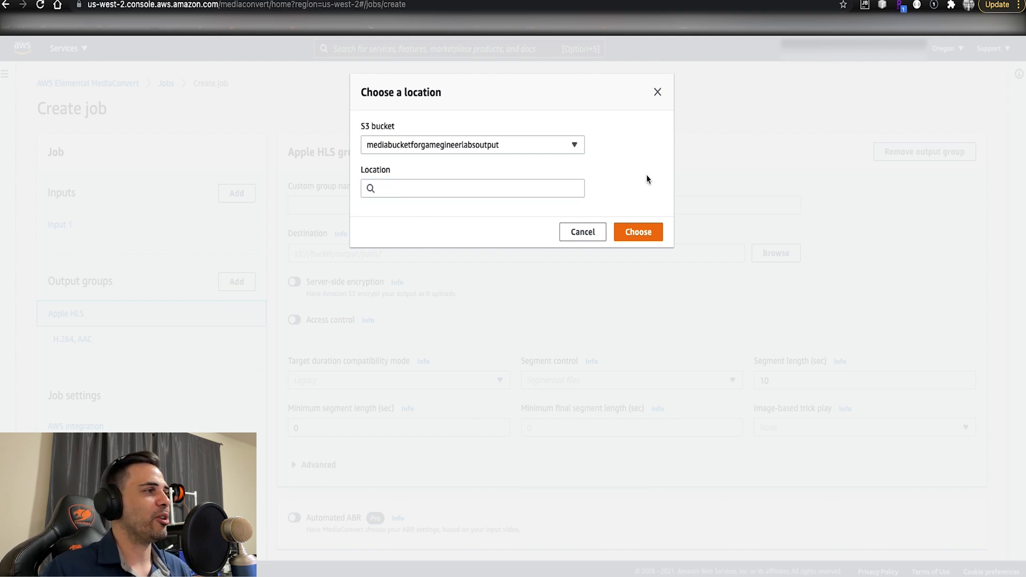
left_click(657, 232)
- Enter 1920x1080 as the name modifier for Output 1 of the Apple HLS group
scroll(659, 231, "down", 3)
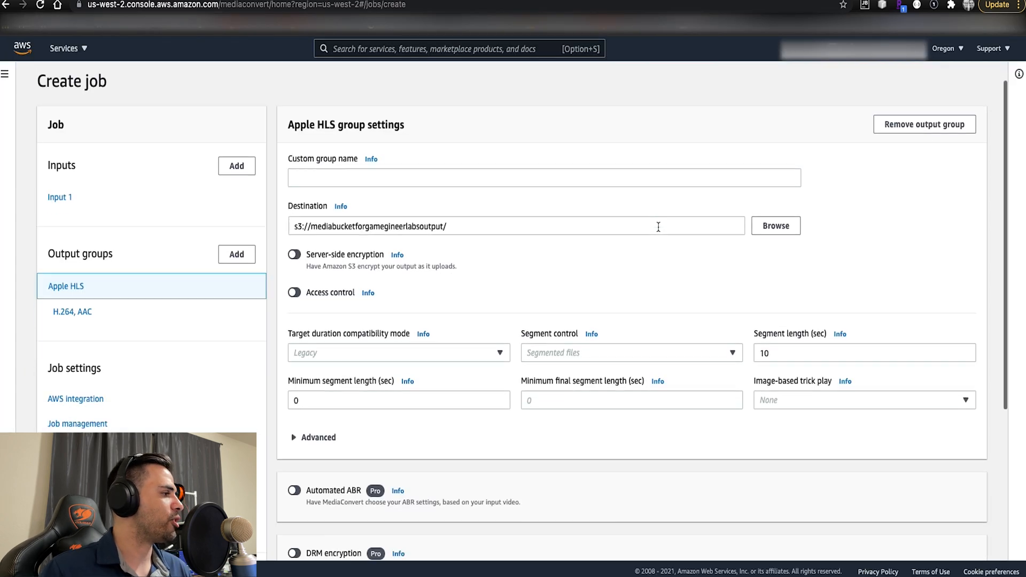
scroll(658, 231, "down", 3)
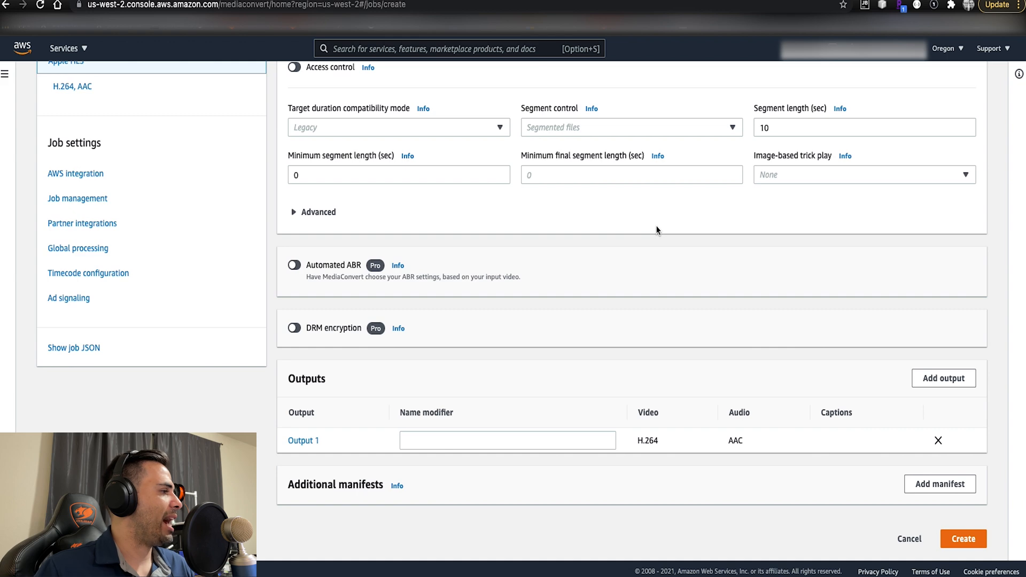
scroll(649, 239, "up", 5)
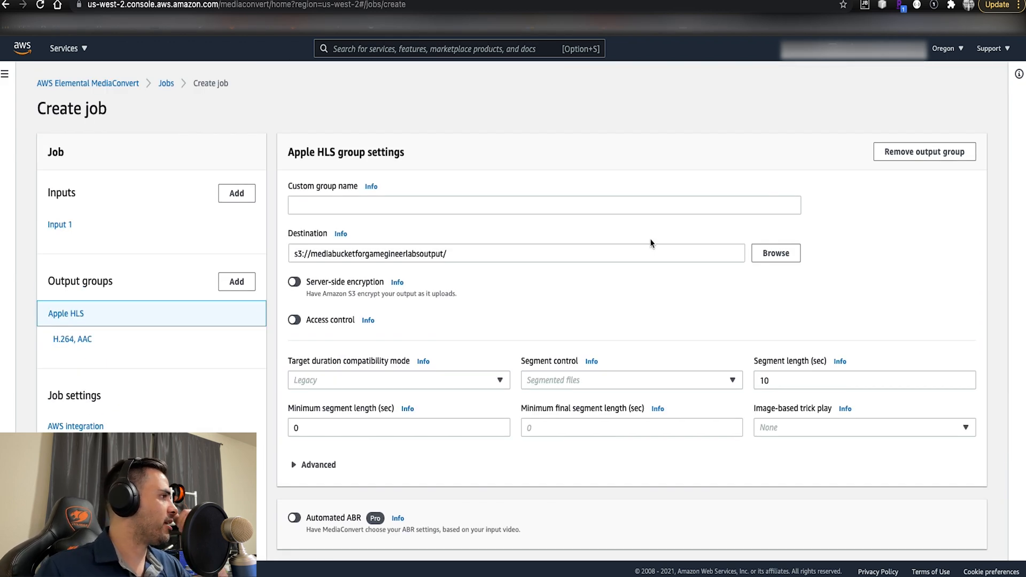
scroll(649, 238, "down", 5)
left_click(549, 439)
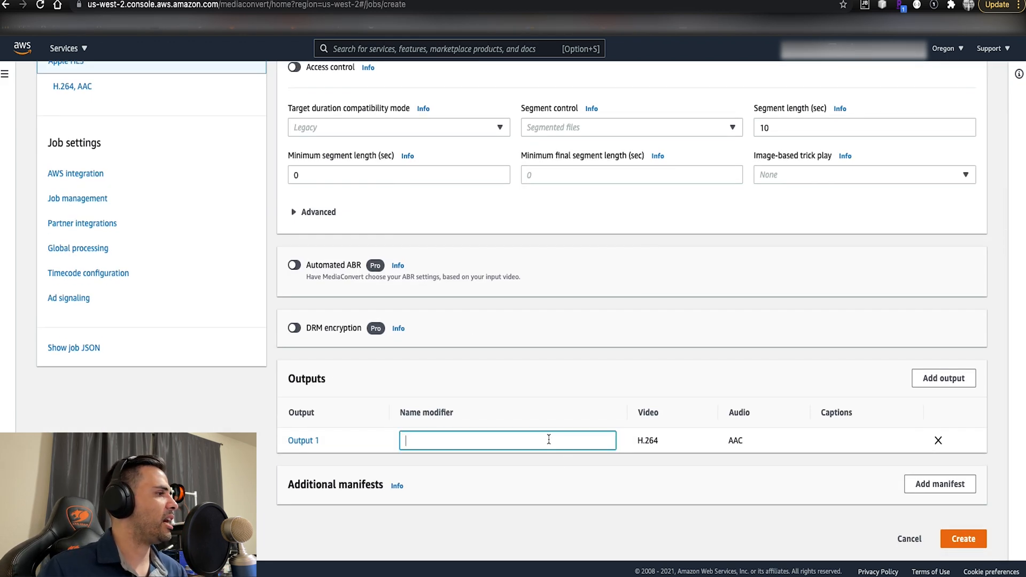
type("1920")
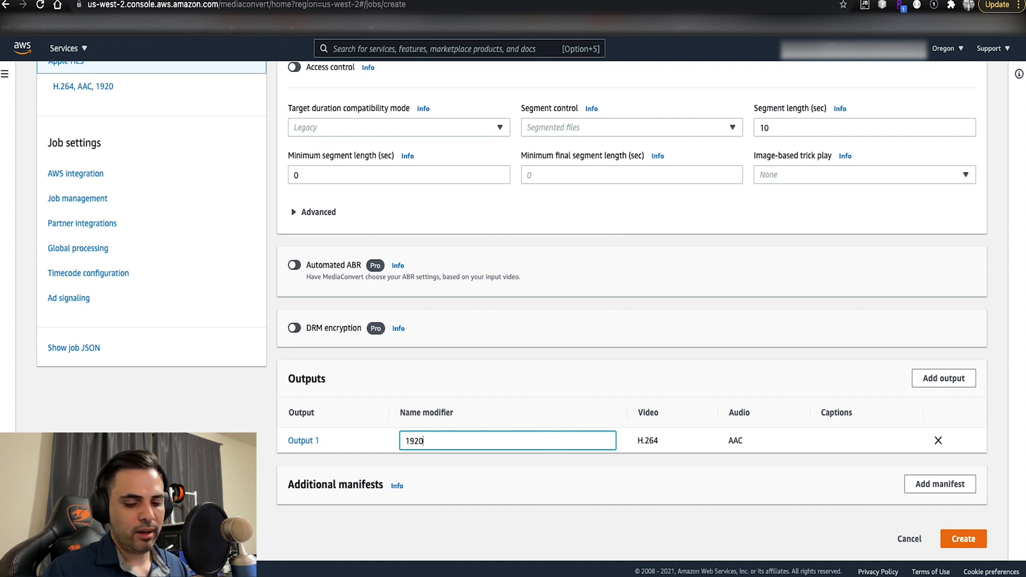
type("x")
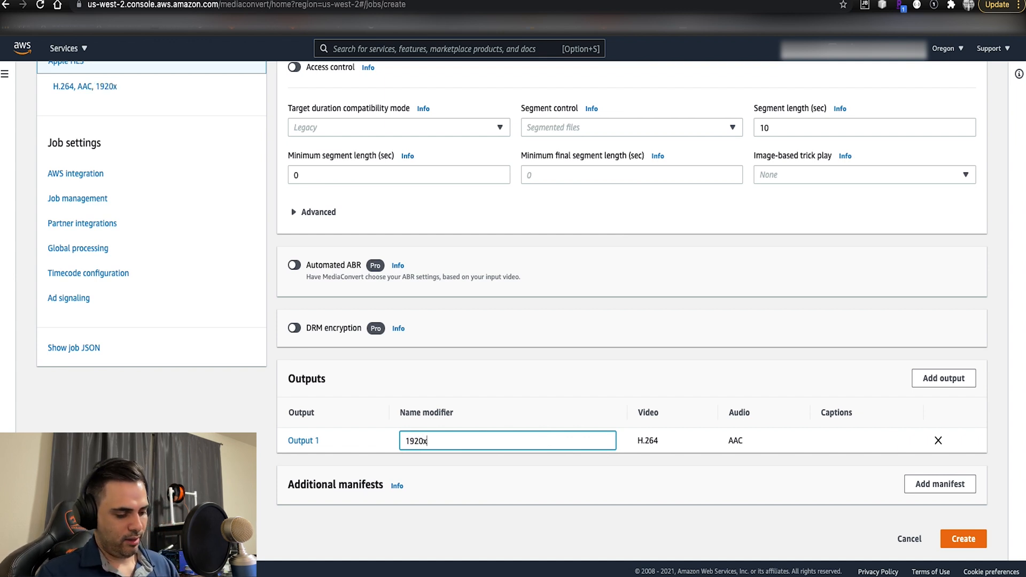
type("10")
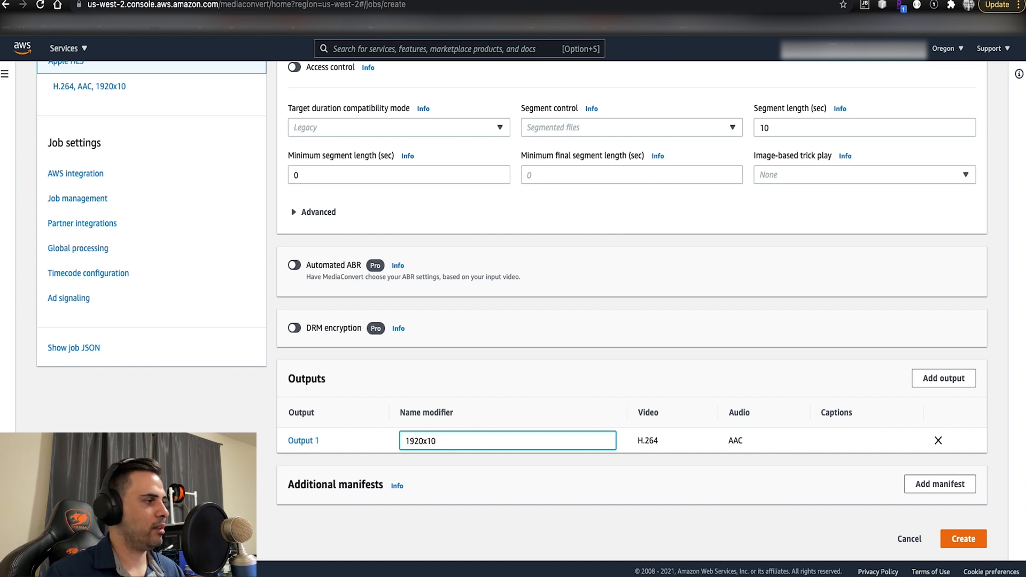
type("80")
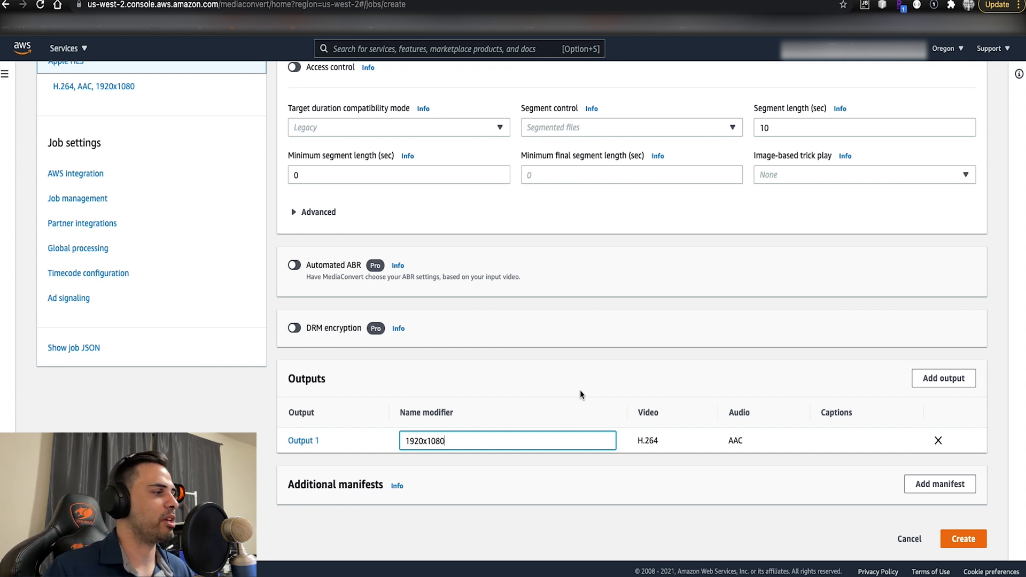
left_click(552, 367)
- Check the Apple HLS group settings and try to create the job with them
scroll(551, 367, "up", 3)
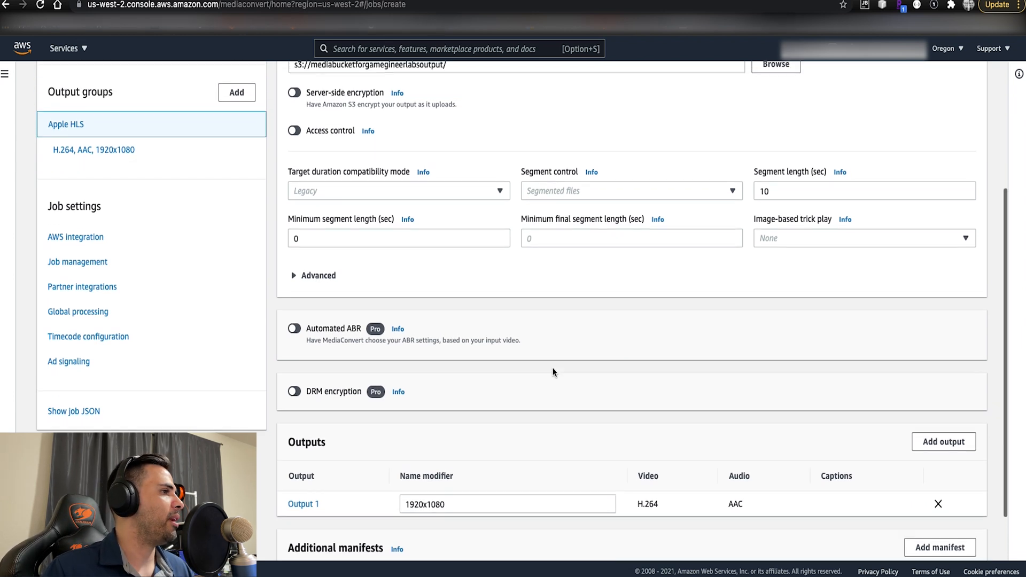
scroll(553, 371, "up", 5)
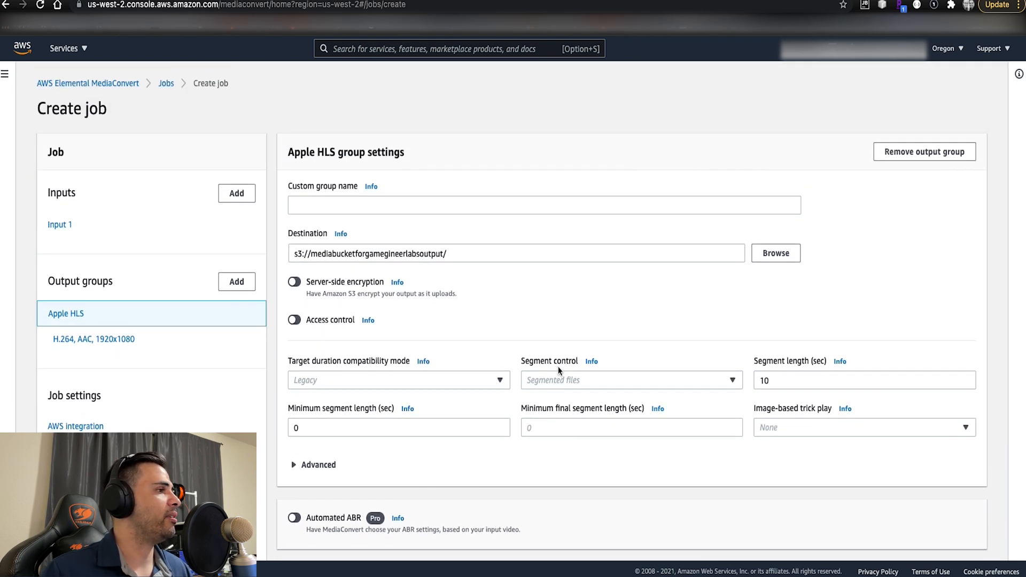
scroll(559, 371, "down", 1)
scroll(559, 371, "up", 1)
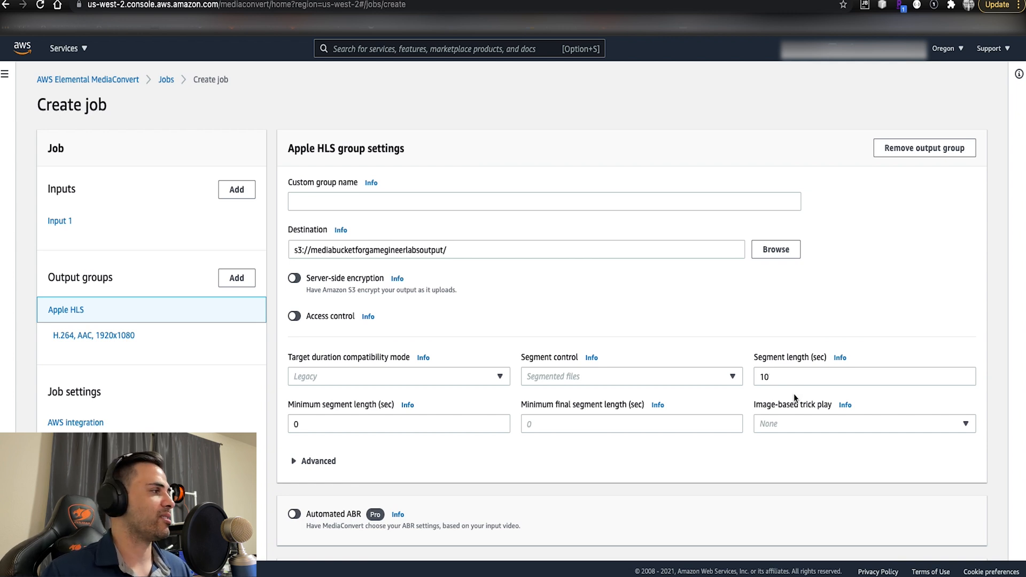
scroll(794, 393, "down", 5)
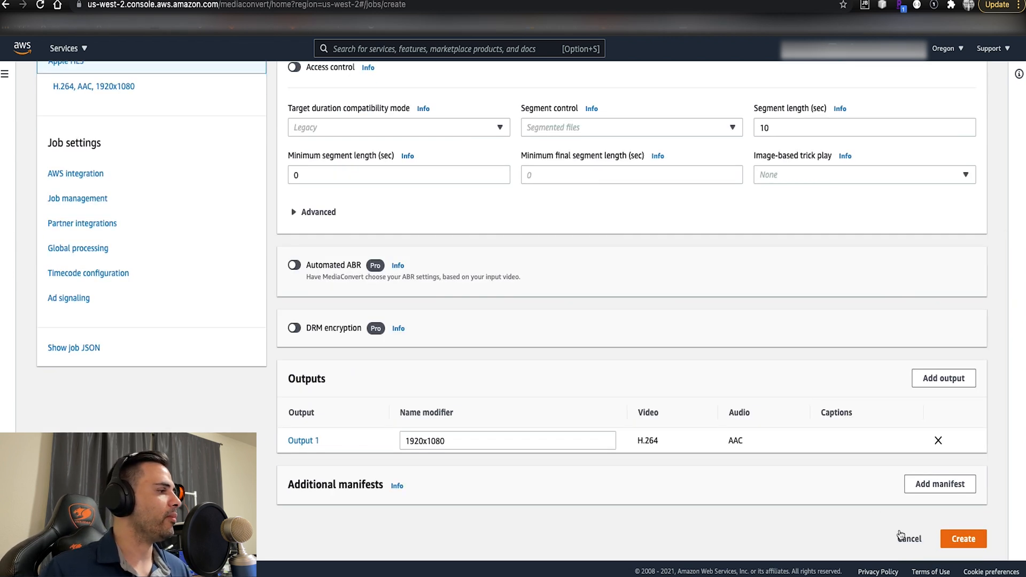
left_click(956, 538)
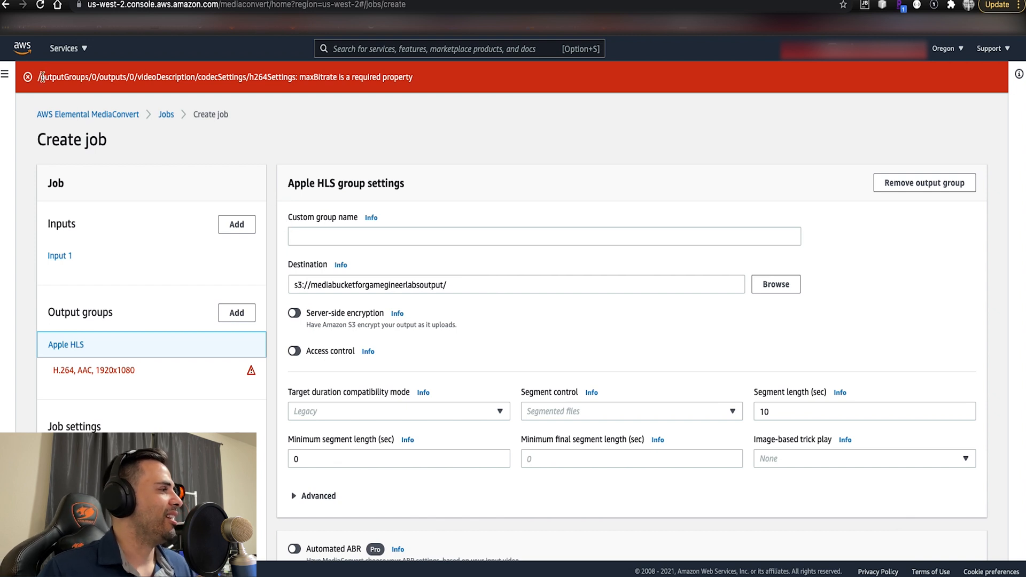
left_click_drag(40, 77, 417, 80)
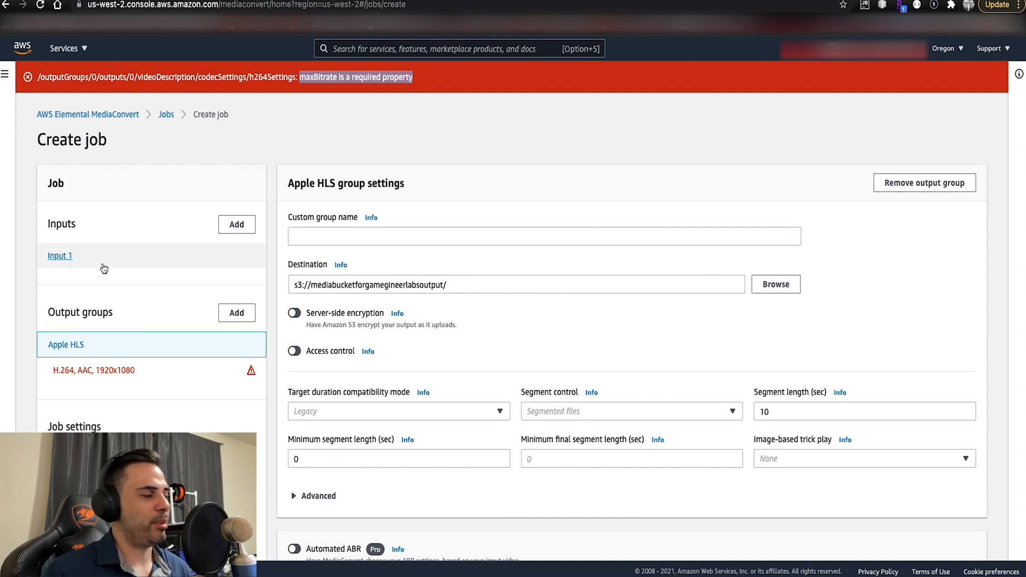
- Set the max bitrate in the 1920x1080 output's H.264 video settings to 5000000 bits/s, copying the example value from the field's help
left_click(92, 374)
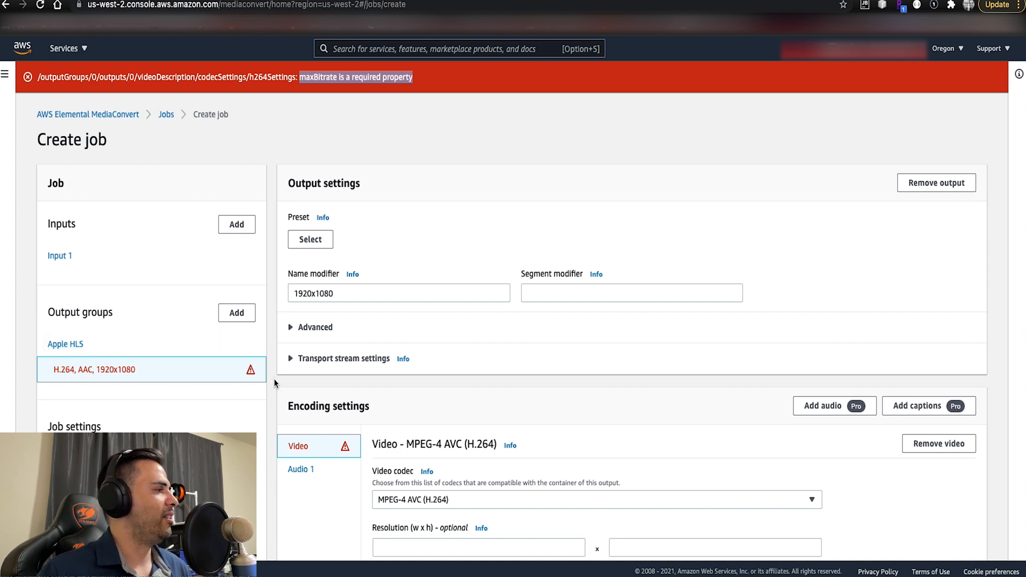
scroll(243, 369, "down", 4)
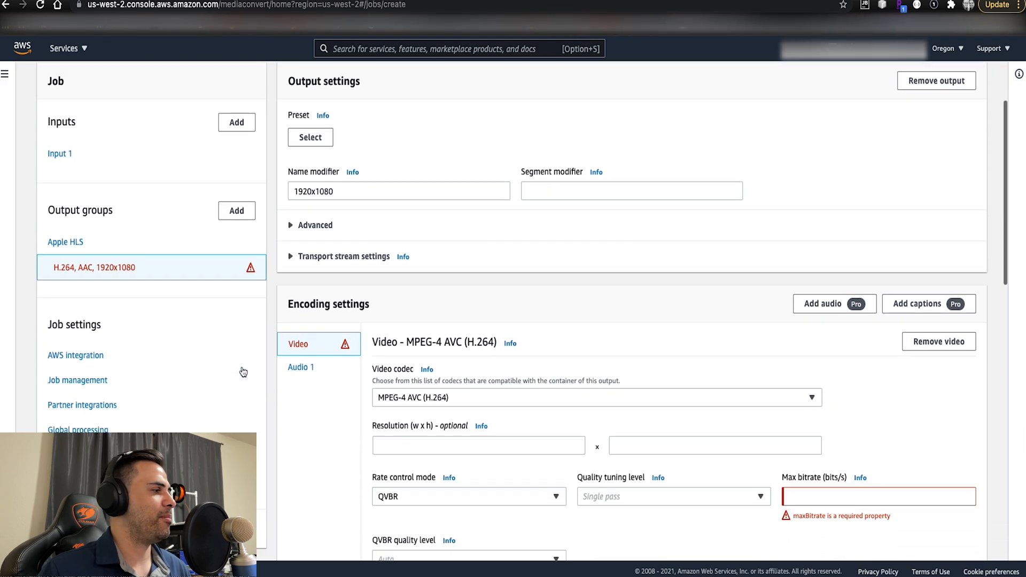
scroll(238, 372, "down", 2)
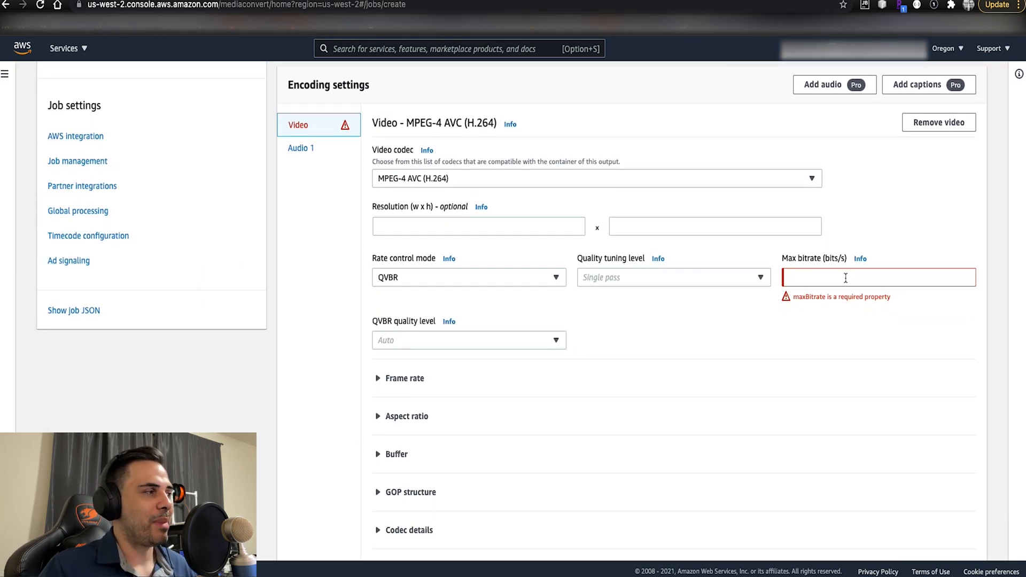
left_click(845, 278)
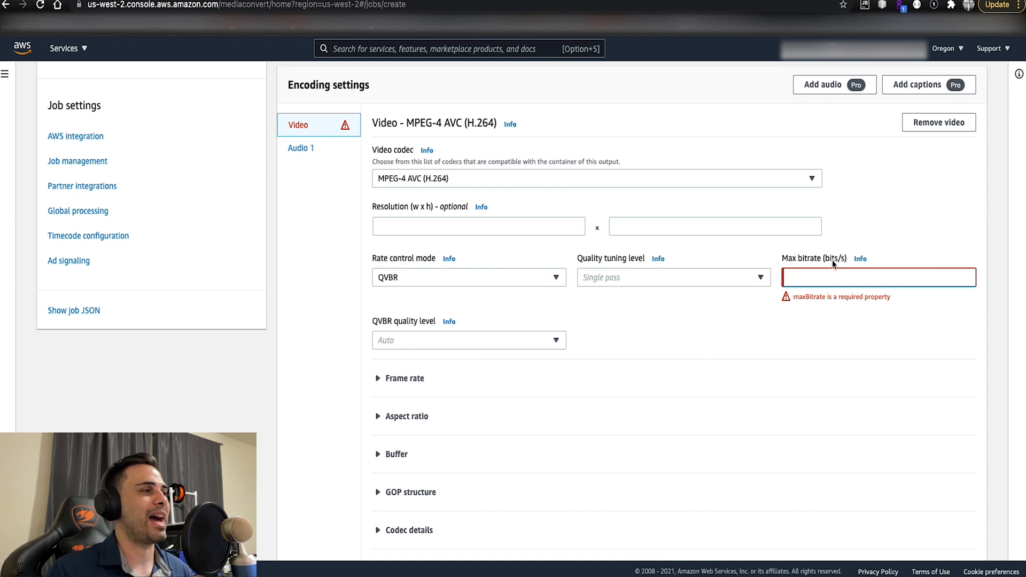
left_click(860, 259)
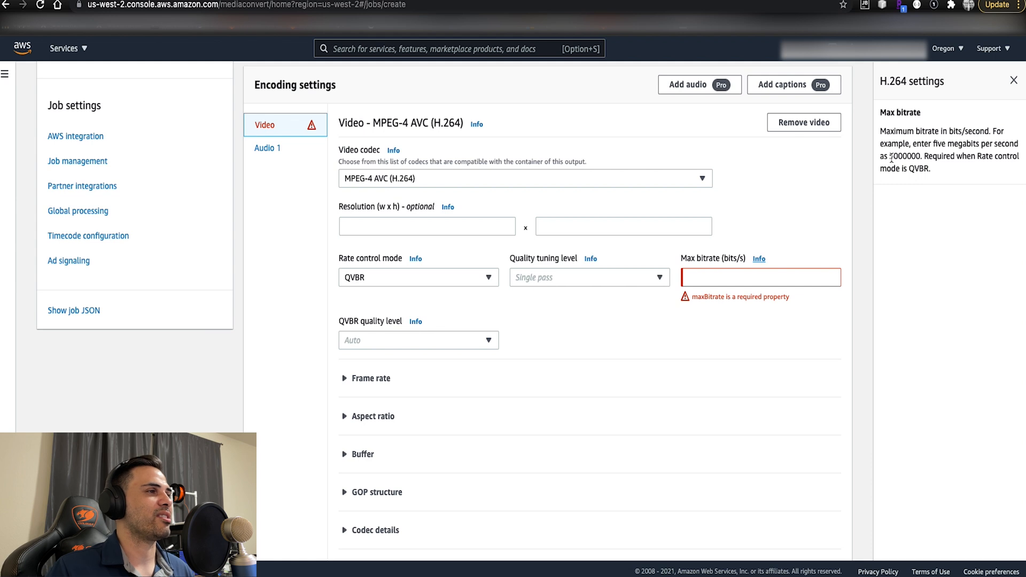
left_click_drag(890, 156, 922, 156)
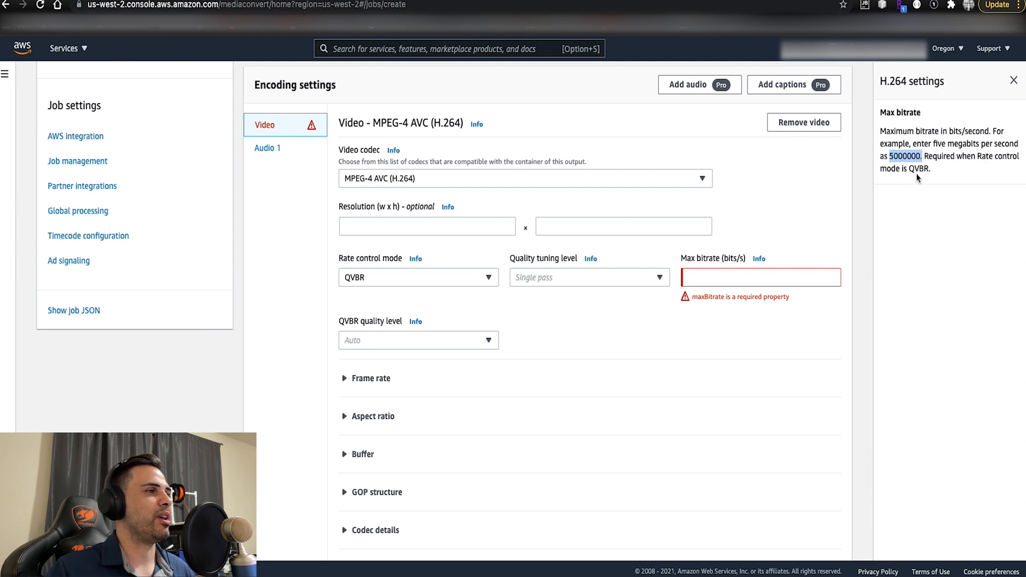
left_click_drag(889, 156, 920, 155)
key("super+c")
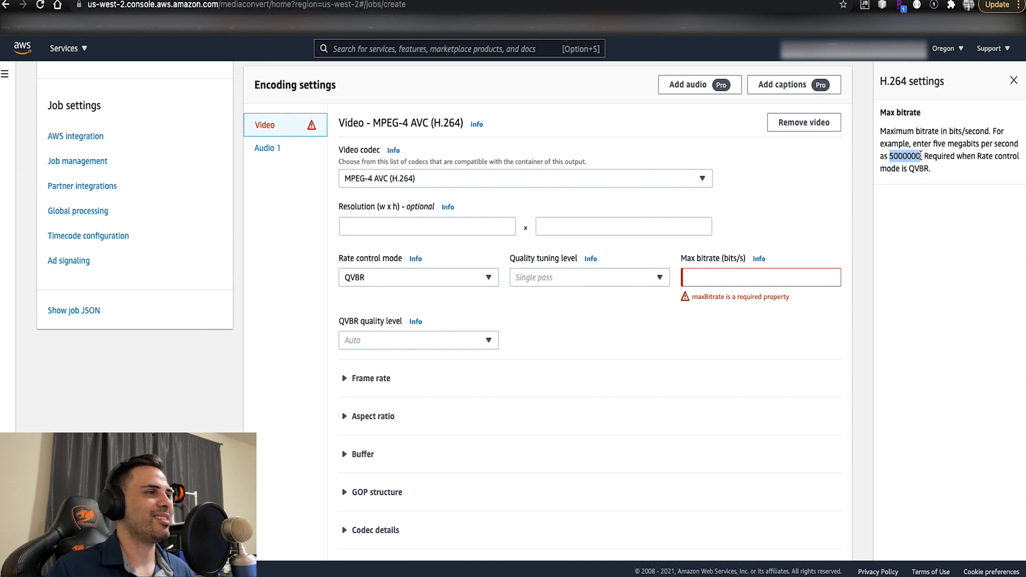
left_click(765, 276)
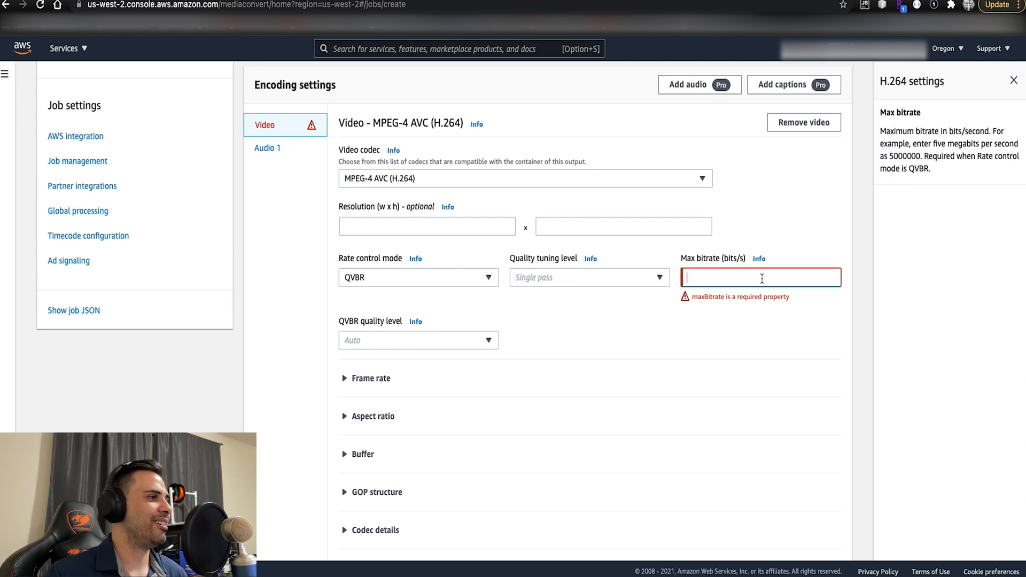
key("super+v")
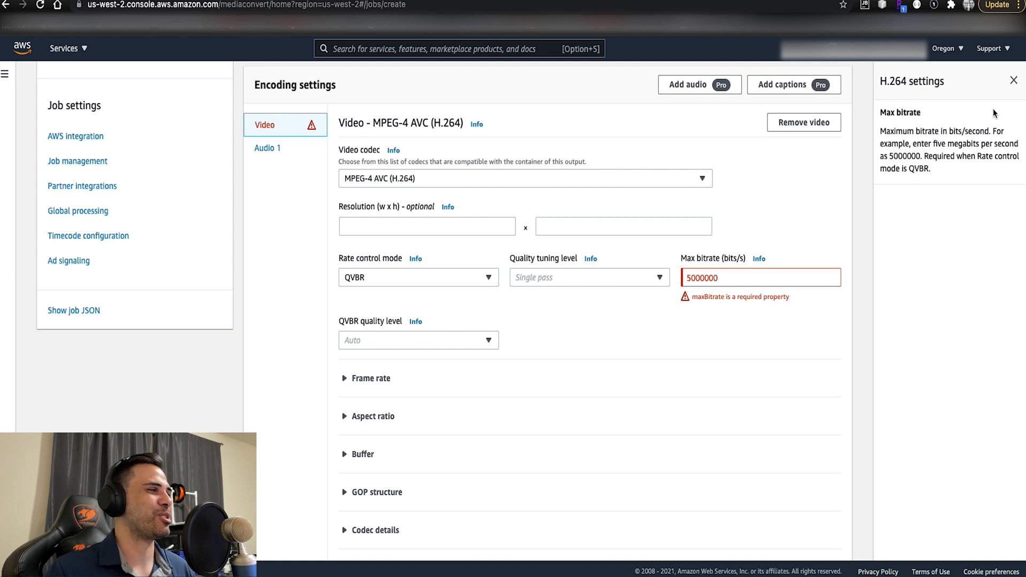
left_click(1013, 81)
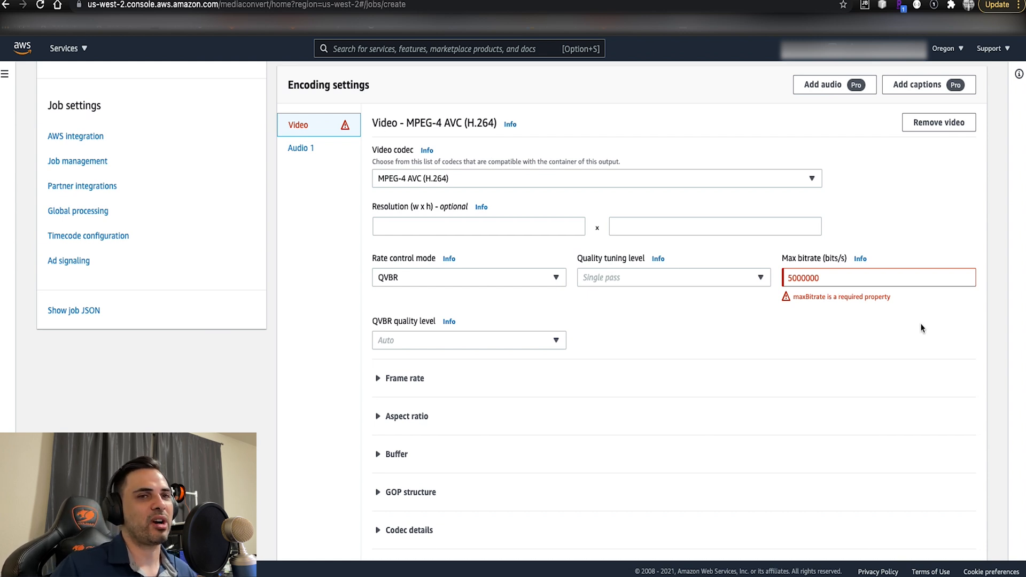
- Create the MediaConvert job and review the inputs and outputs in its job summary
scroll(920, 325, "down", 15)
left_click(957, 539)
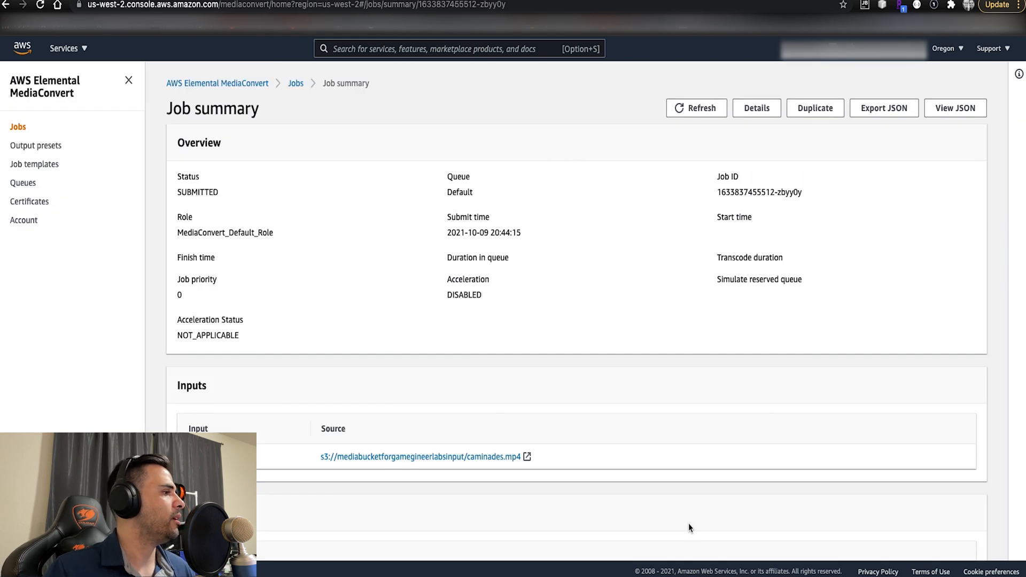
scroll(691, 523, "down", 1)
scroll(452, 329, "down", 3)
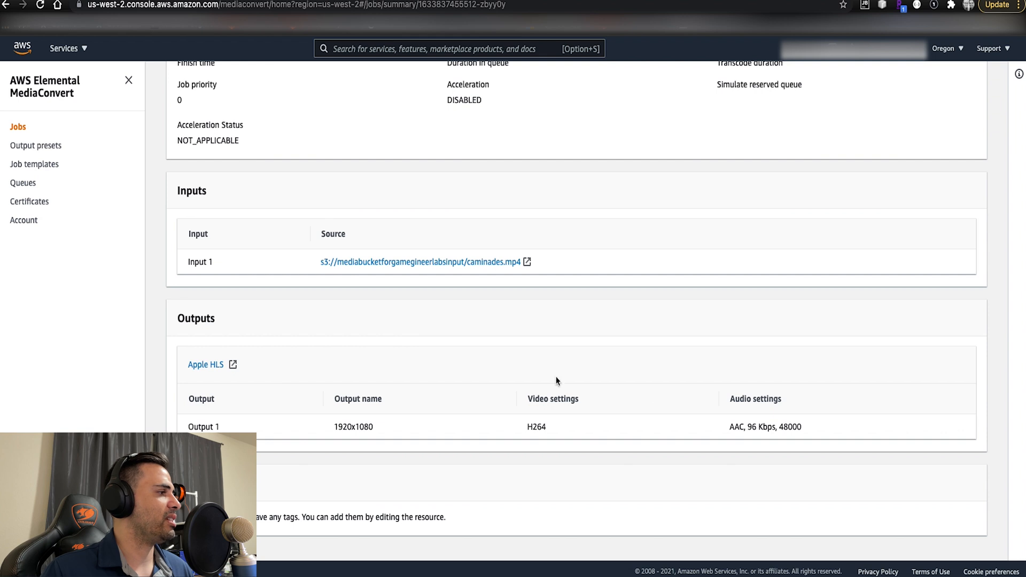
scroll(829, 415, "up", 4)
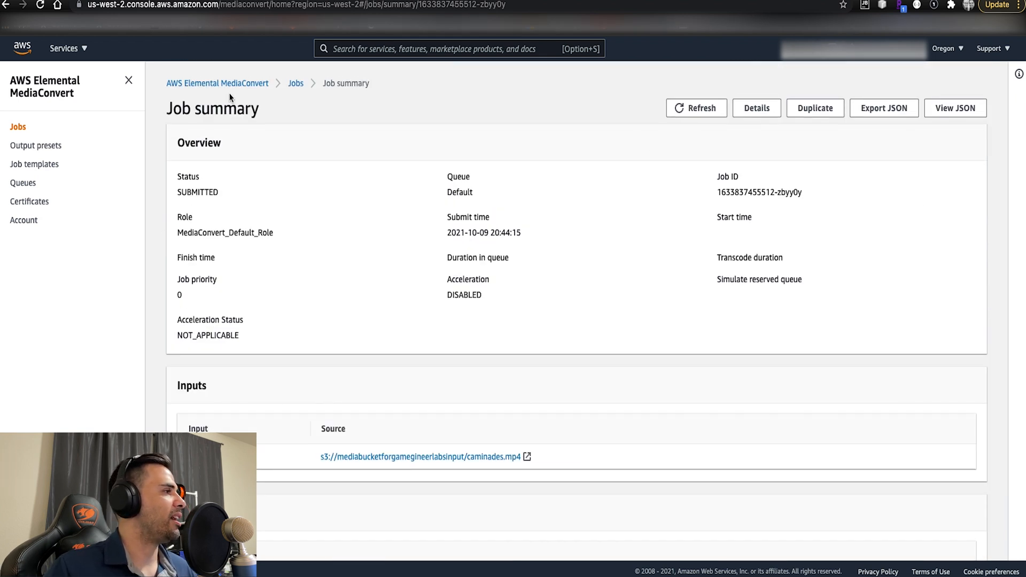
- Open the list of MediaConvert jobs and refresh it to check the new caminades.mp4 job's status
left_click(295, 83)
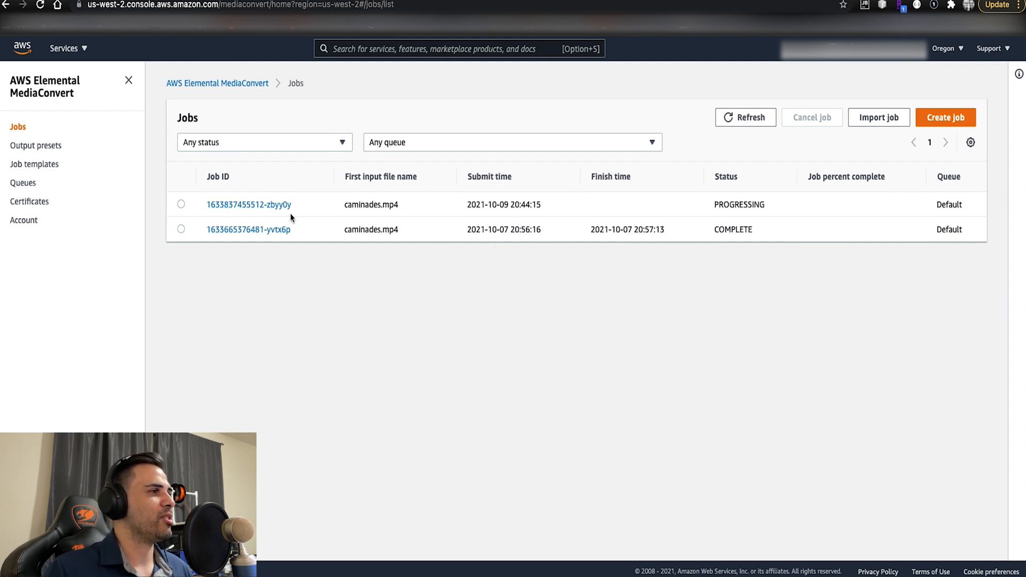
left_click_drag(200, 207, 572, 206)
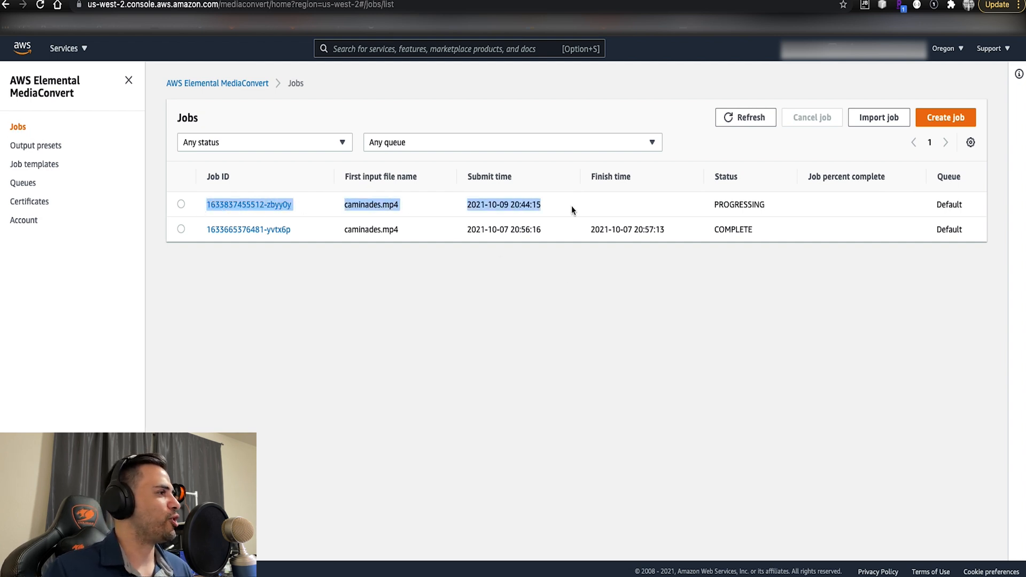
left_click_drag(634, 206, 773, 207)
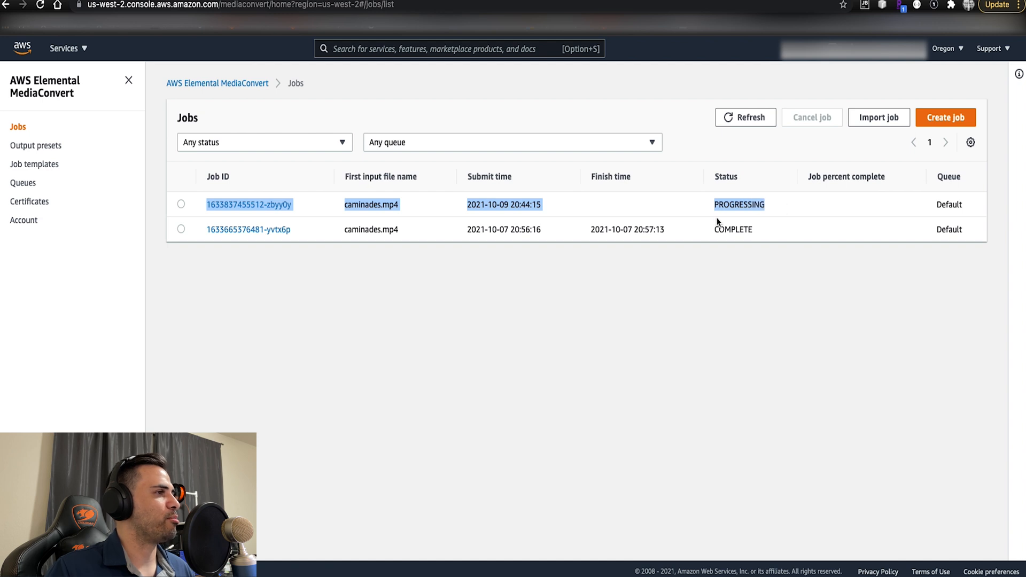
left_click(757, 122)
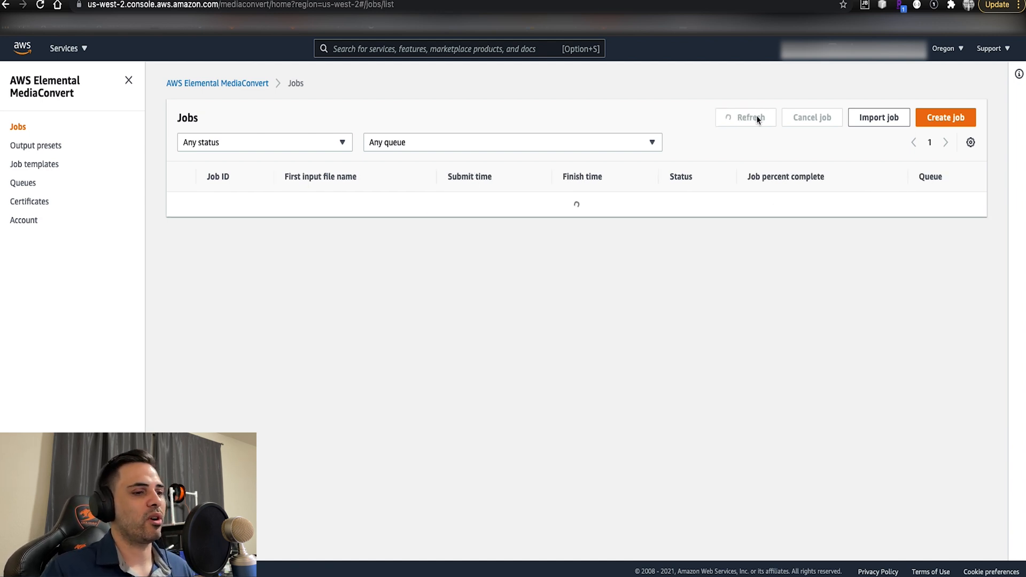
- Refresh the MediaConvert job list until the newest caminades.mp4 job finishes, and check its entry
left_click(758, 121)
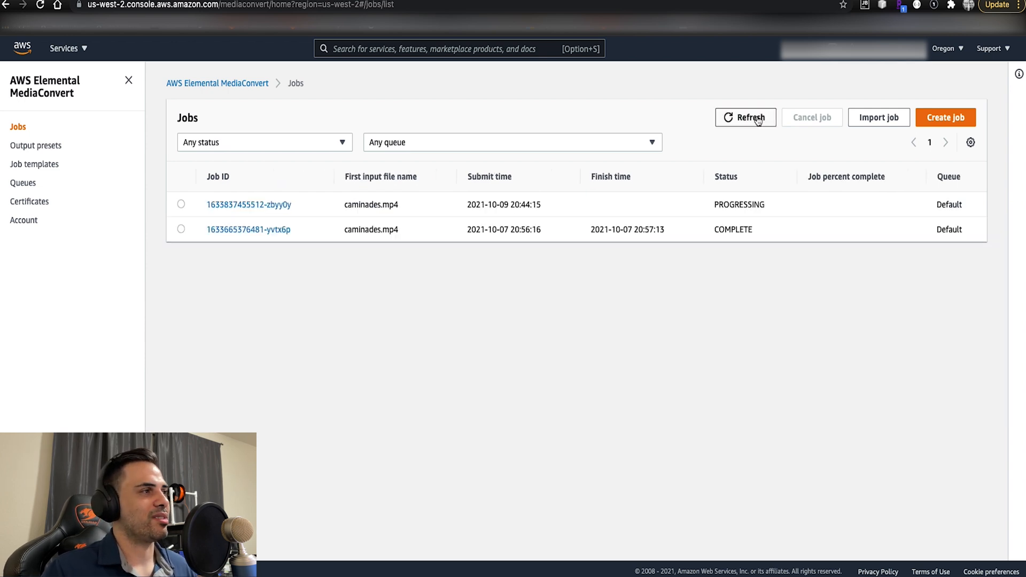
left_click(757, 121)
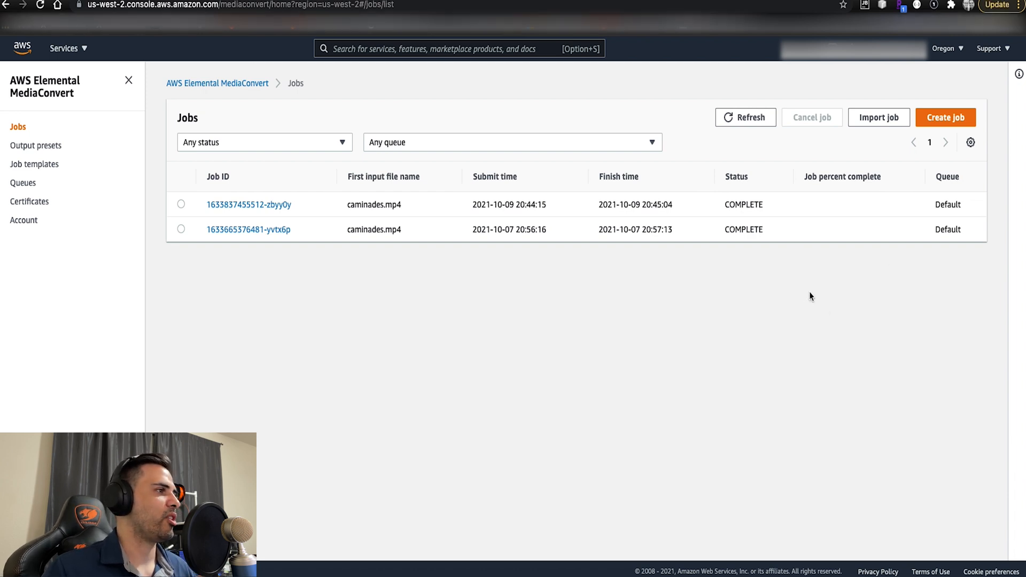
left_click_drag(201, 206, 780, 204)
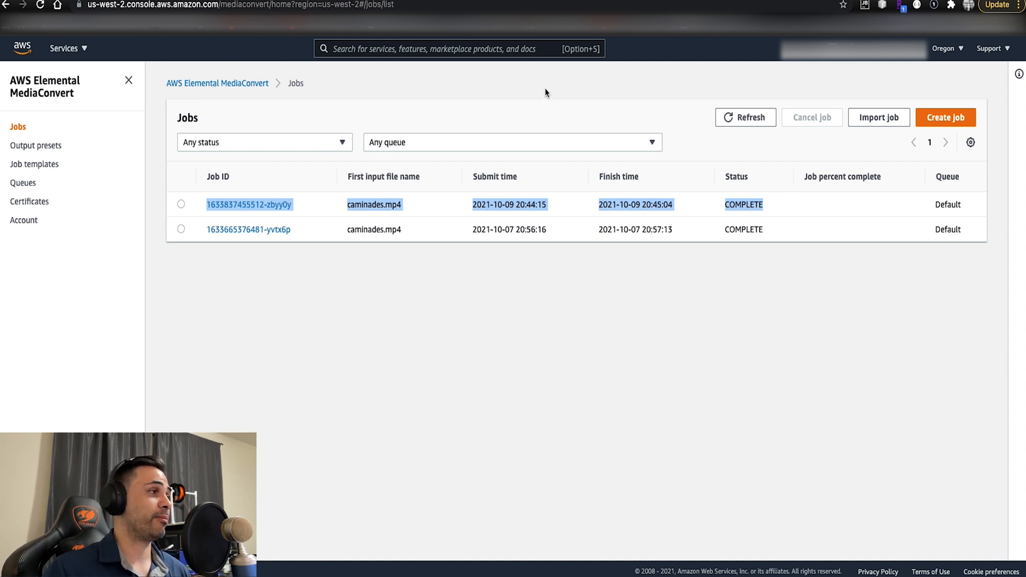
- Go to S3, open the mediabucketforgamegineerlabsoutput bucket and look through the generated caminades .m3u8 and .ts files
left_click(466, 48)
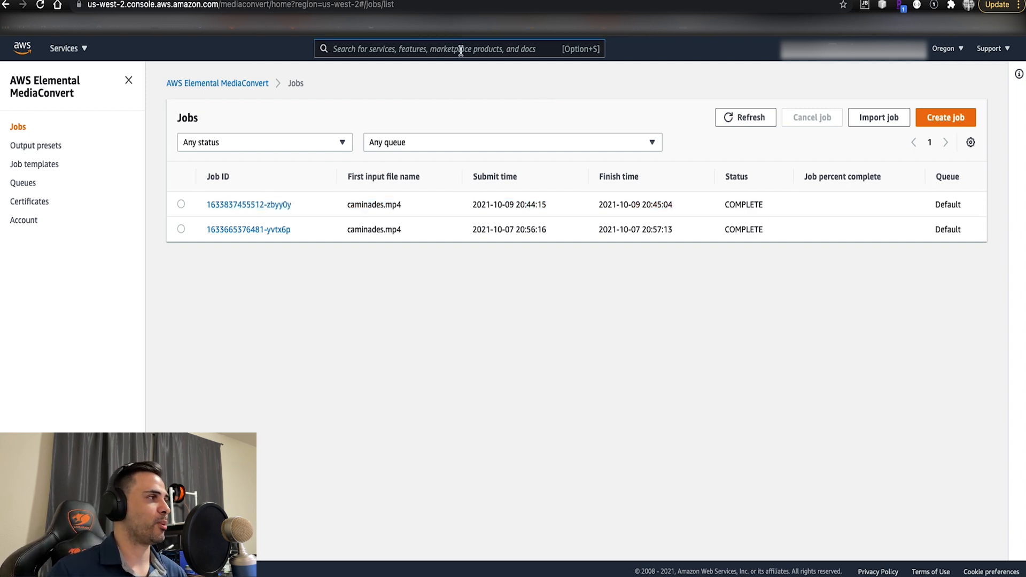
type("s3")
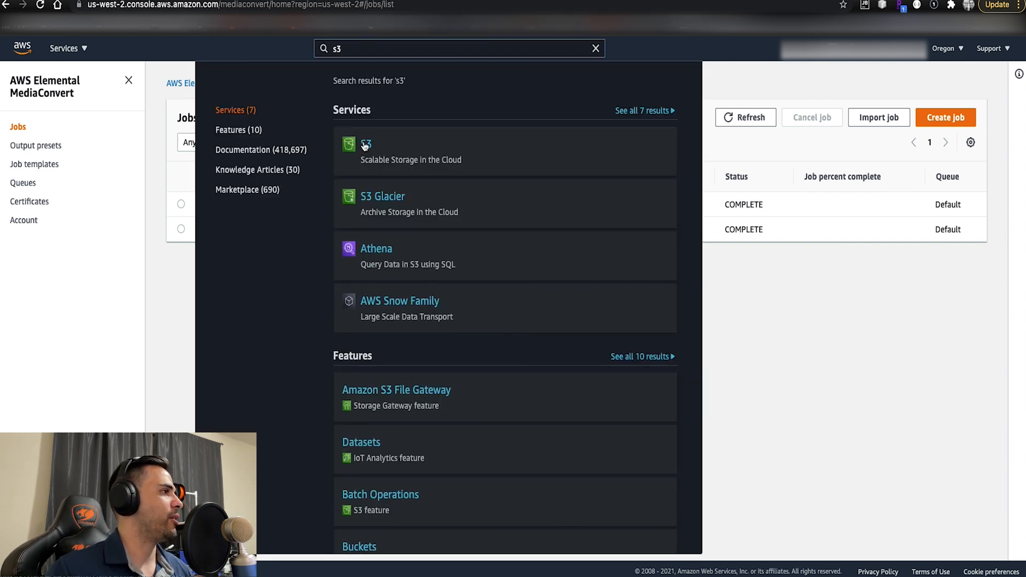
left_click(365, 146)
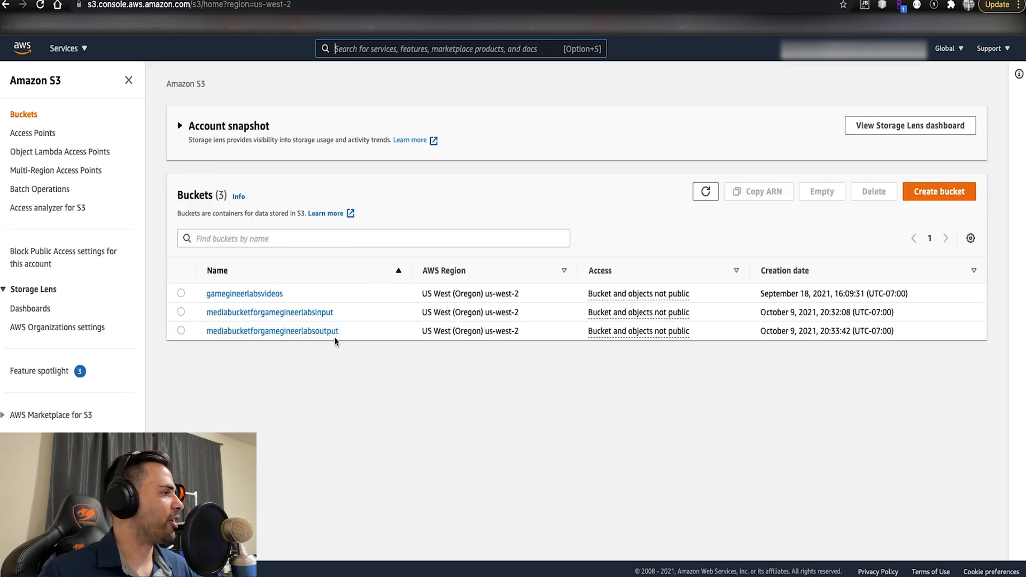
left_click(335, 332)
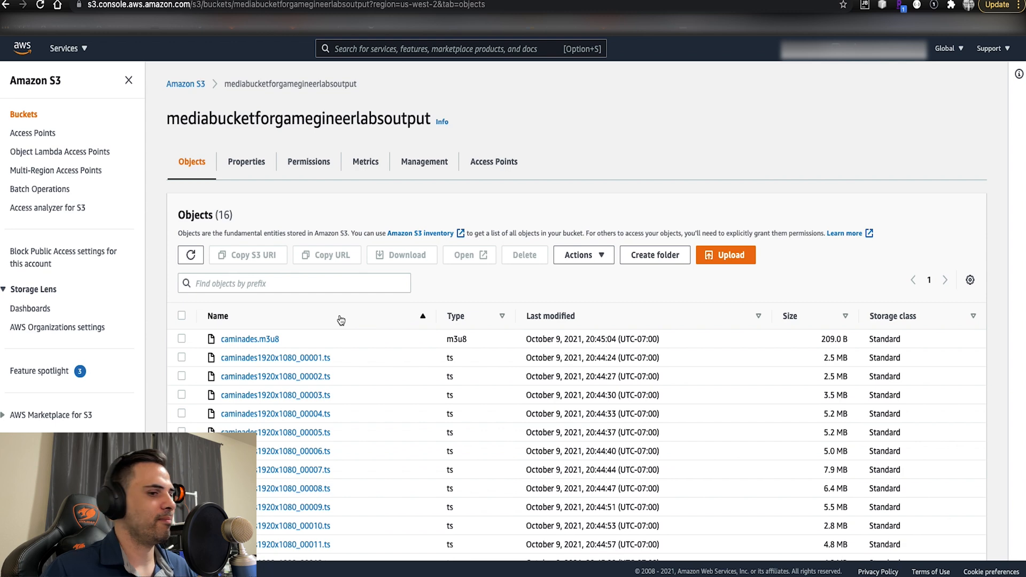
scroll(343, 326, "down", 1)
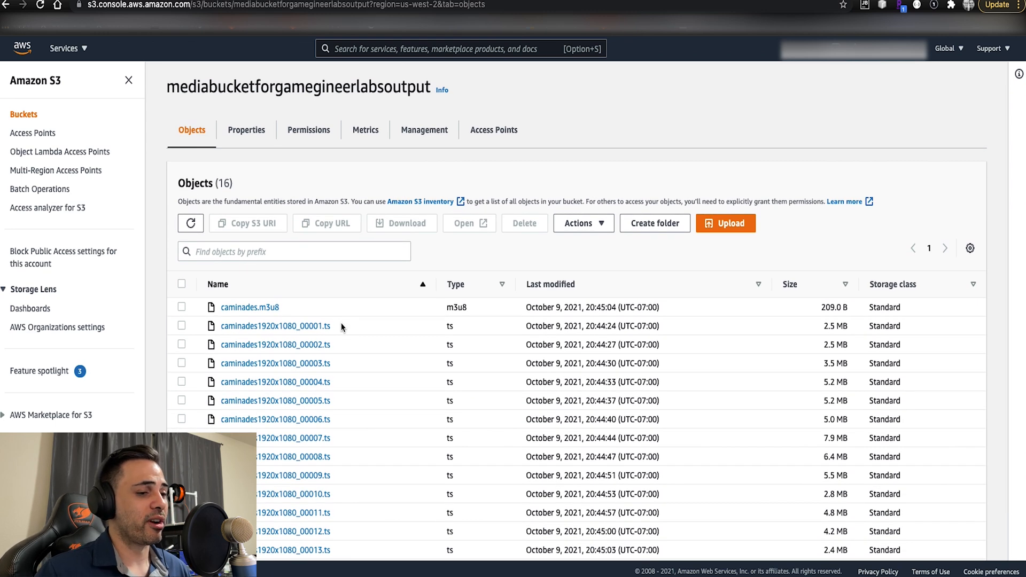
scroll(343, 323, "down", 2)
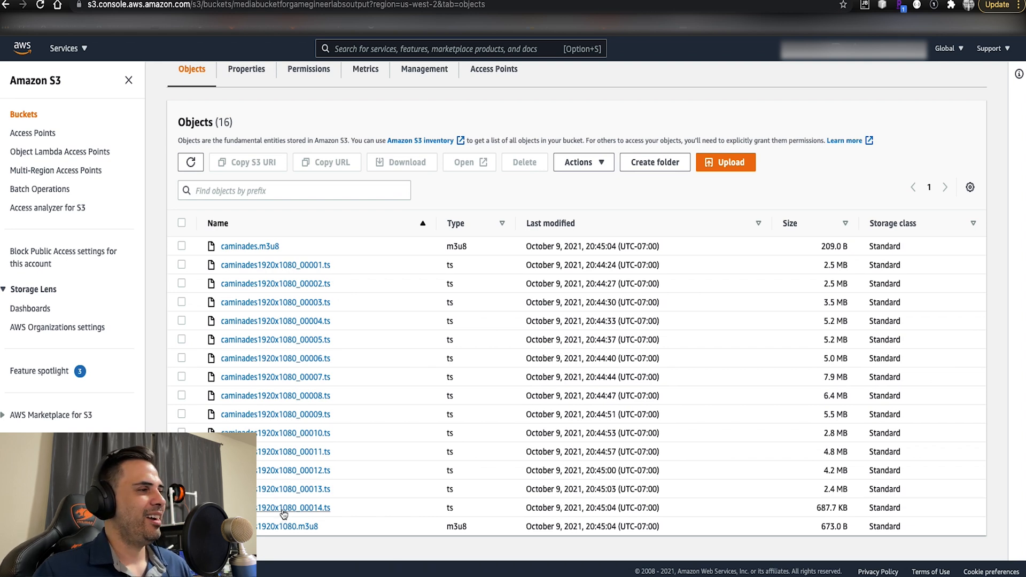
scroll(279, 449, "up", 2)
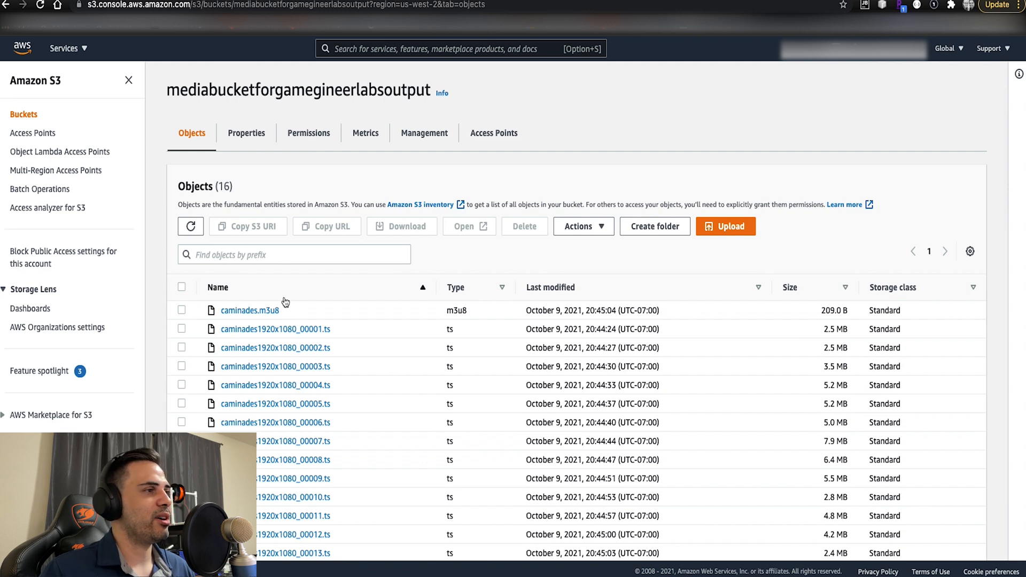
scroll(306, 350, "down", 2)
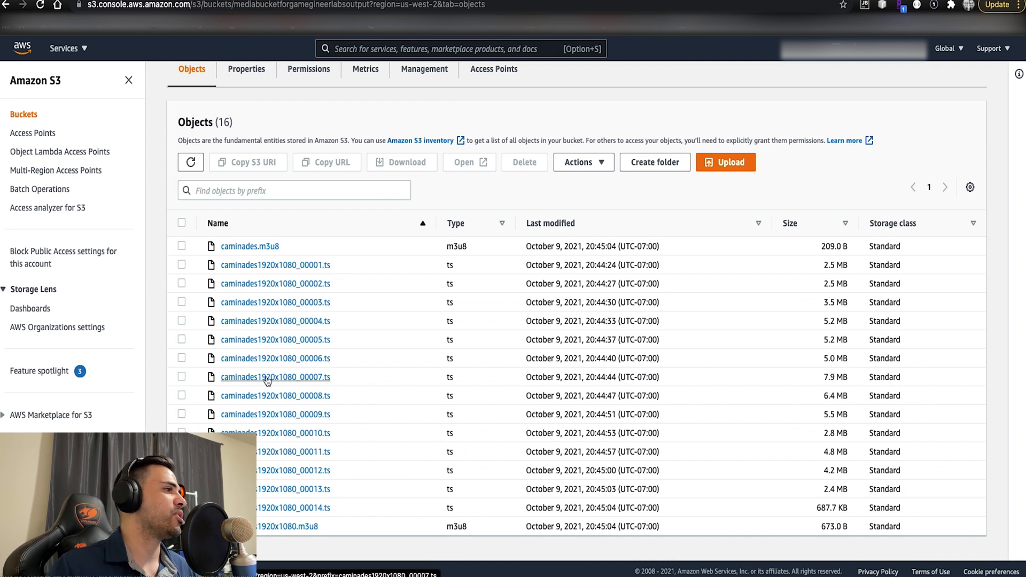
scroll(257, 283, "up", 2)
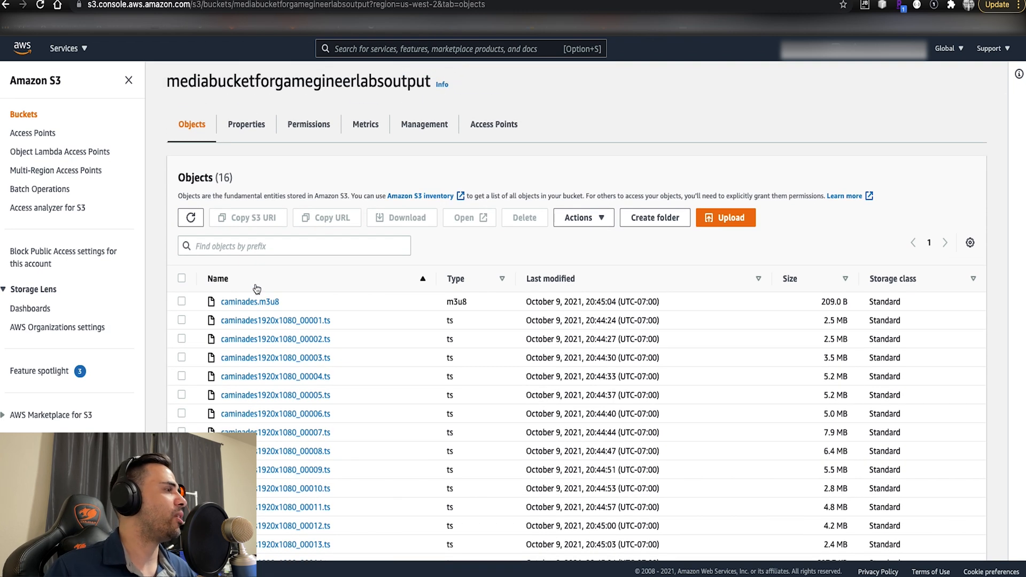
- Turn off Block all public access in the output bucket's permissions, entering "confirm" to save the change
left_click(309, 130)
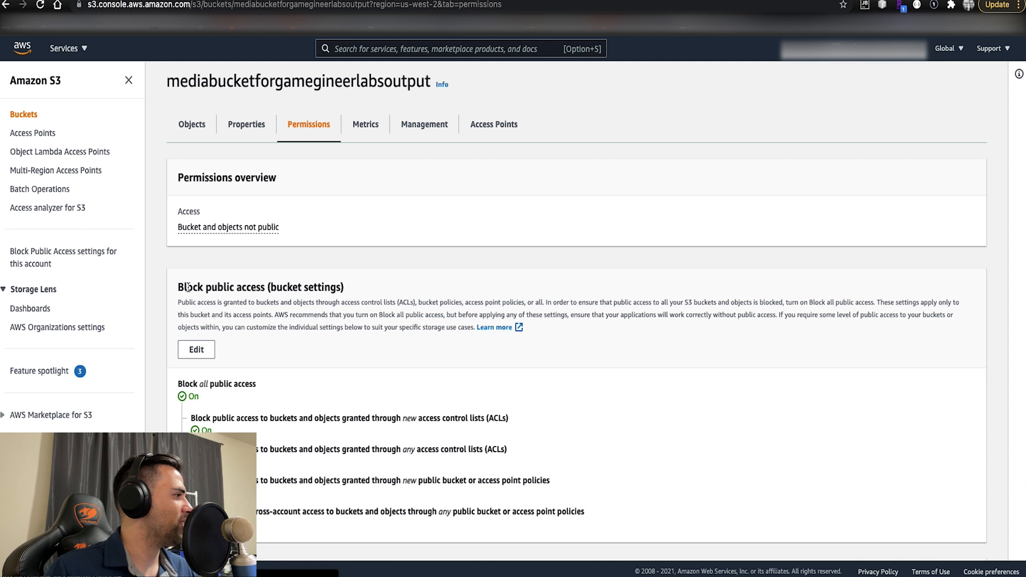
left_click(196, 350)
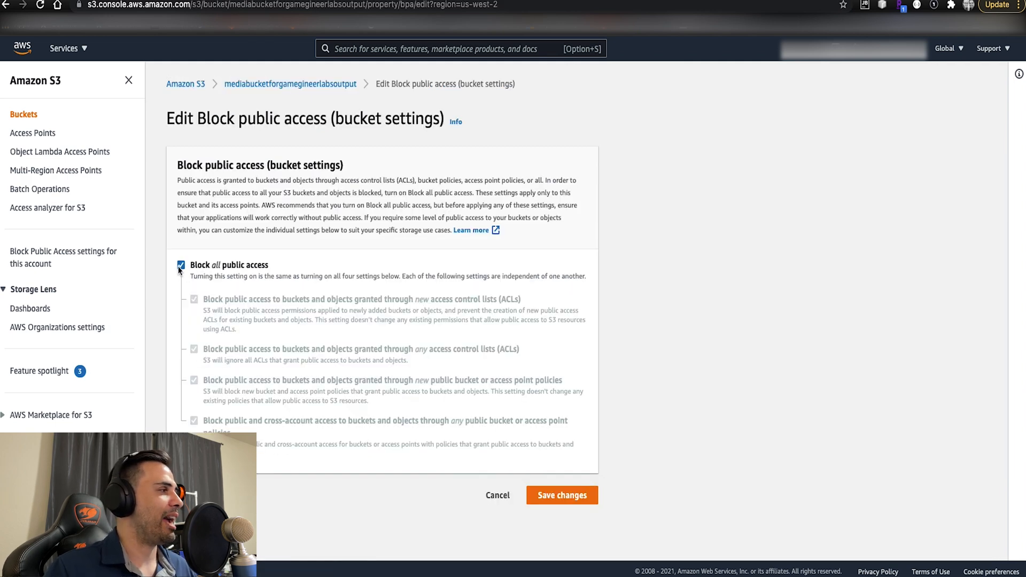
left_click(181, 265)
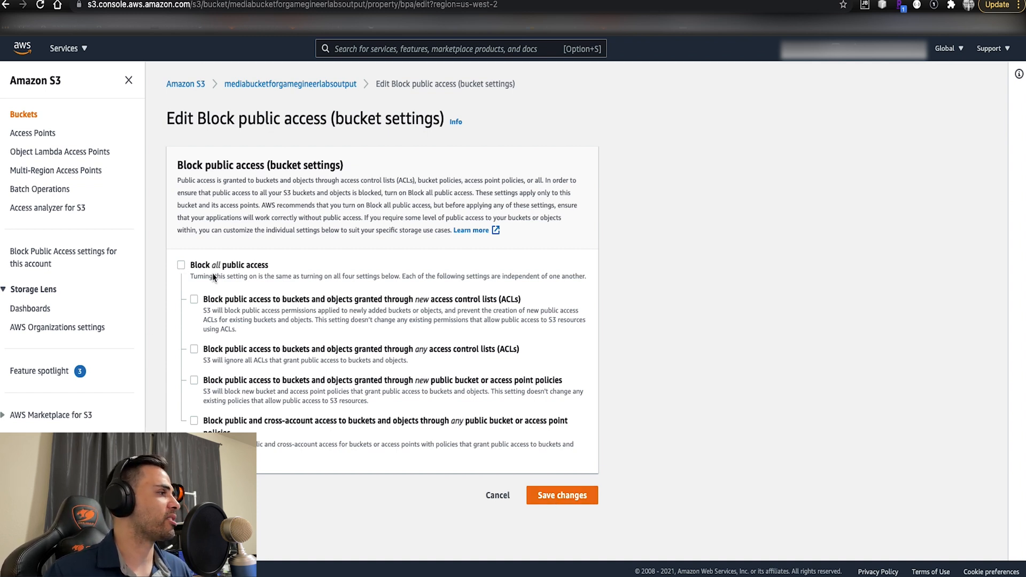
left_click(552, 499)
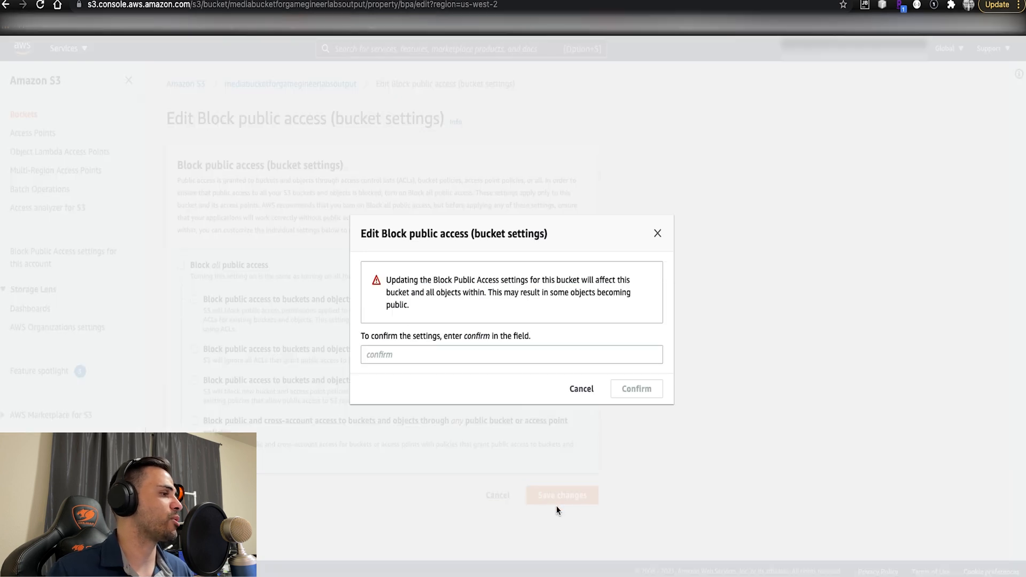
left_click(418, 353)
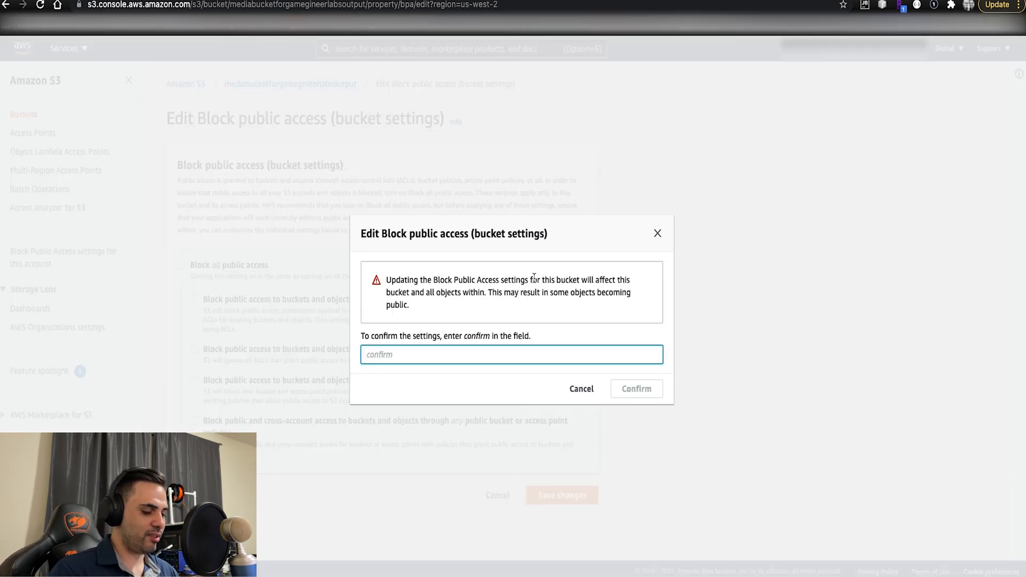
type("con")
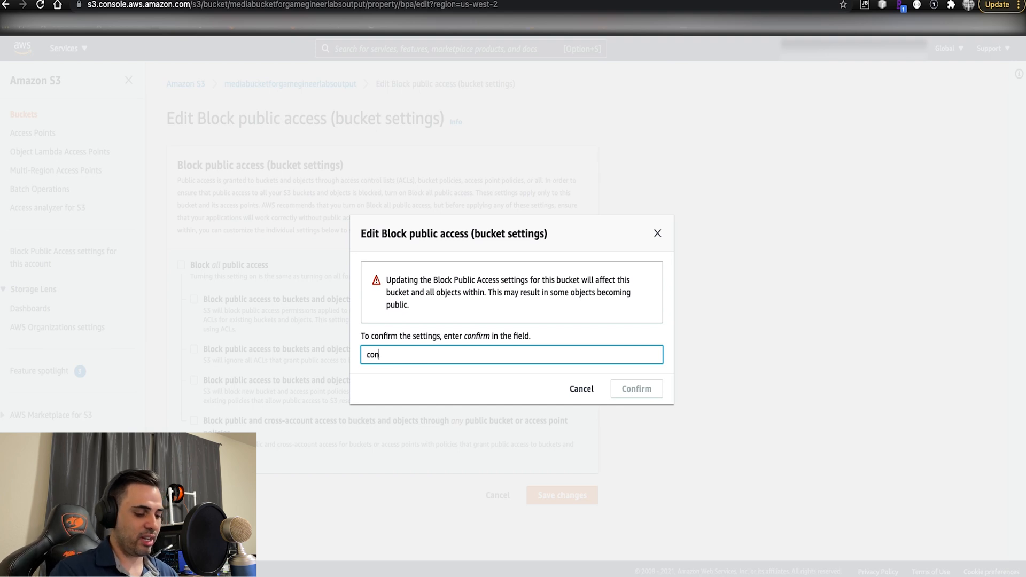
type("firm")
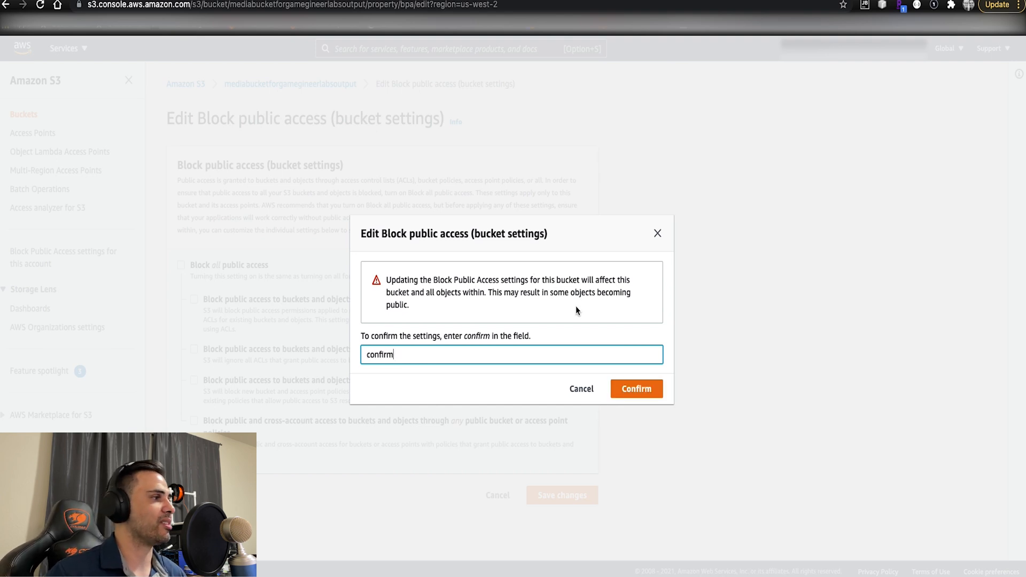
left_click(637, 389)
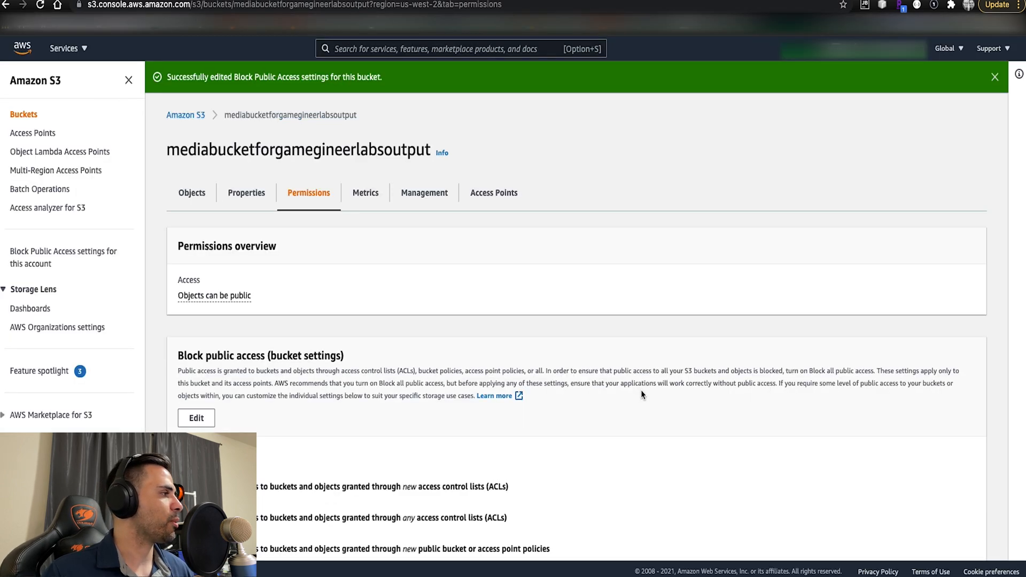
- Review the bucket's permission sections, then copy the example policy granting public read access to a specific prefix from the AWS Knowledge Center article
scroll(640, 389, "down", 3)
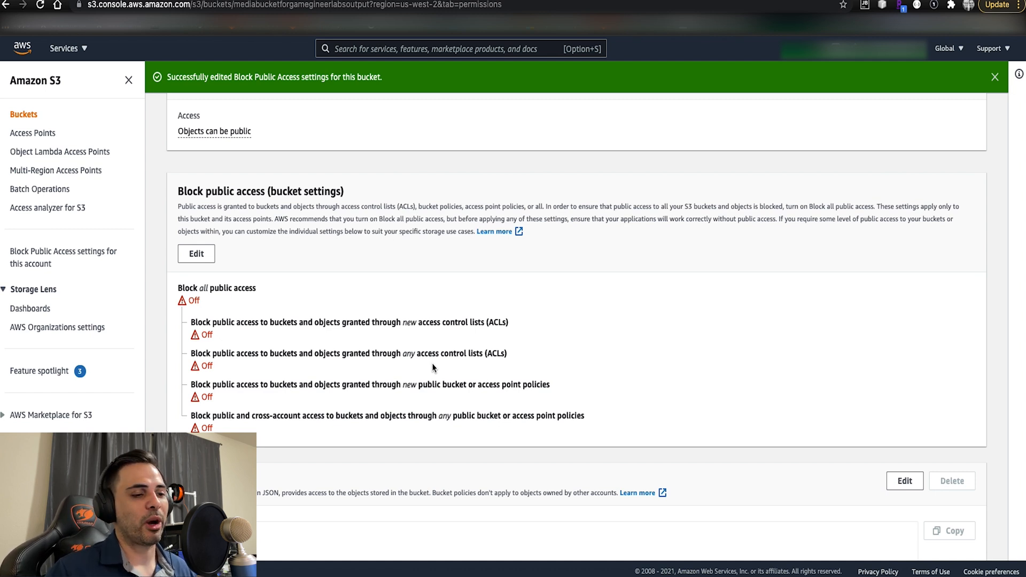
scroll(559, 268, "down", 4)
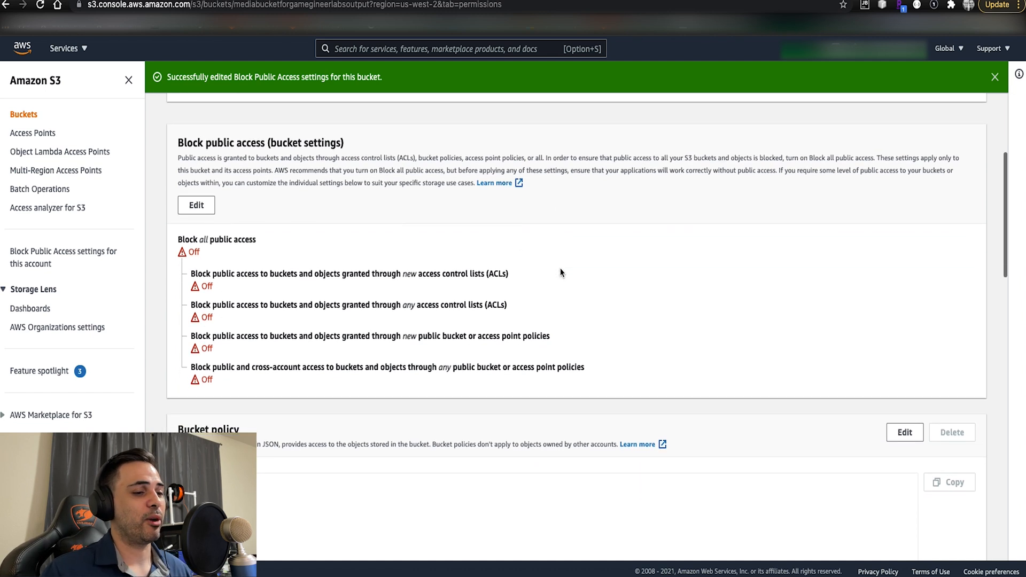
scroll(913, 324, "down", 4)
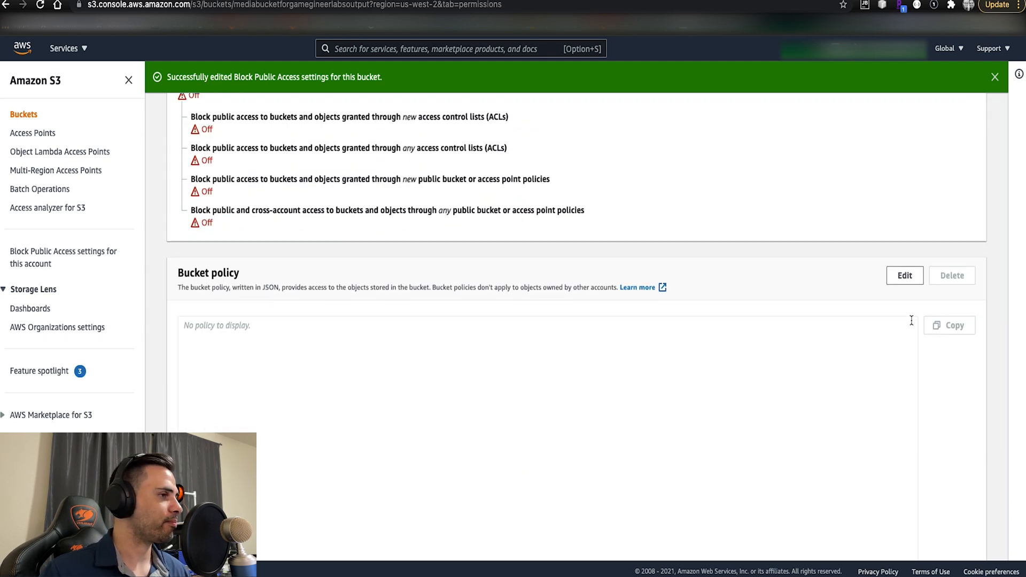
scroll(913, 324, "down", 12)
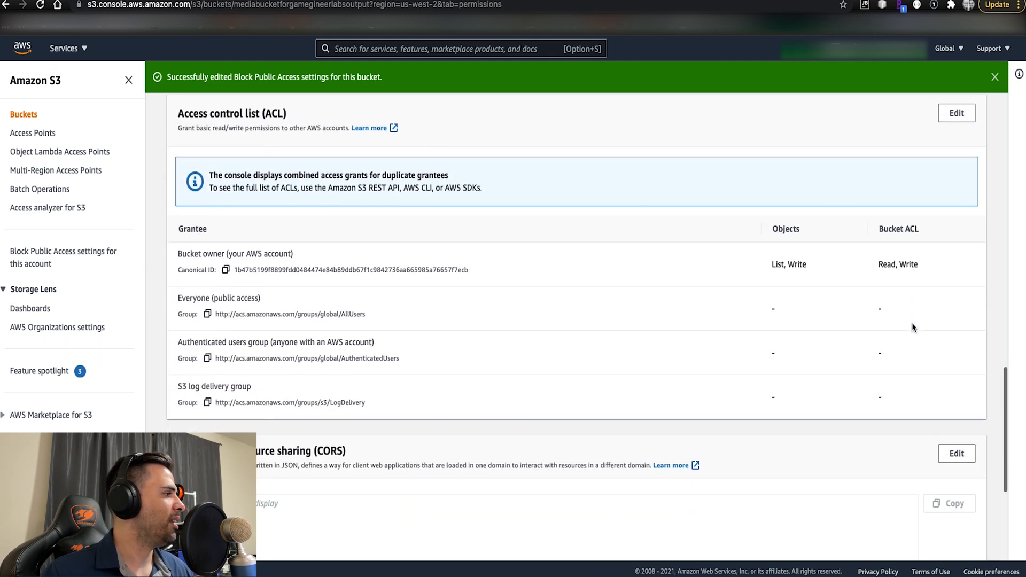
scroll(912, 323, "up", 10)
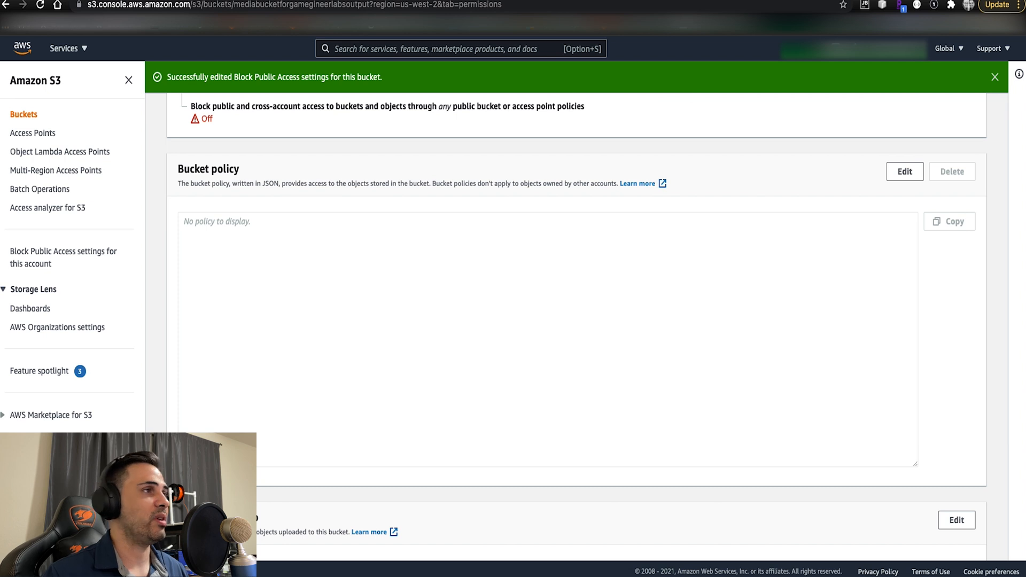
key("ctrl+Tab")
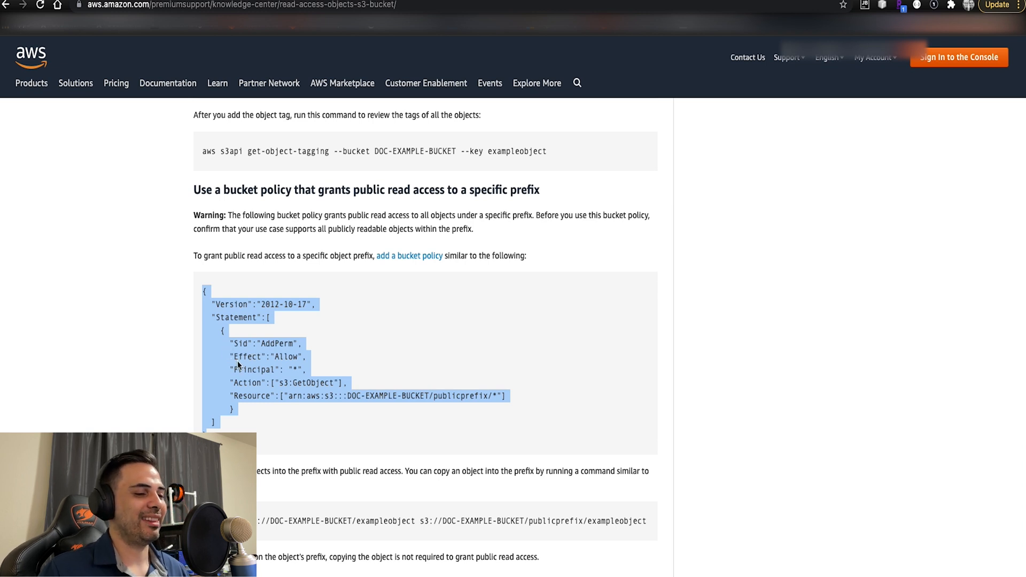
left_click(206, 294)
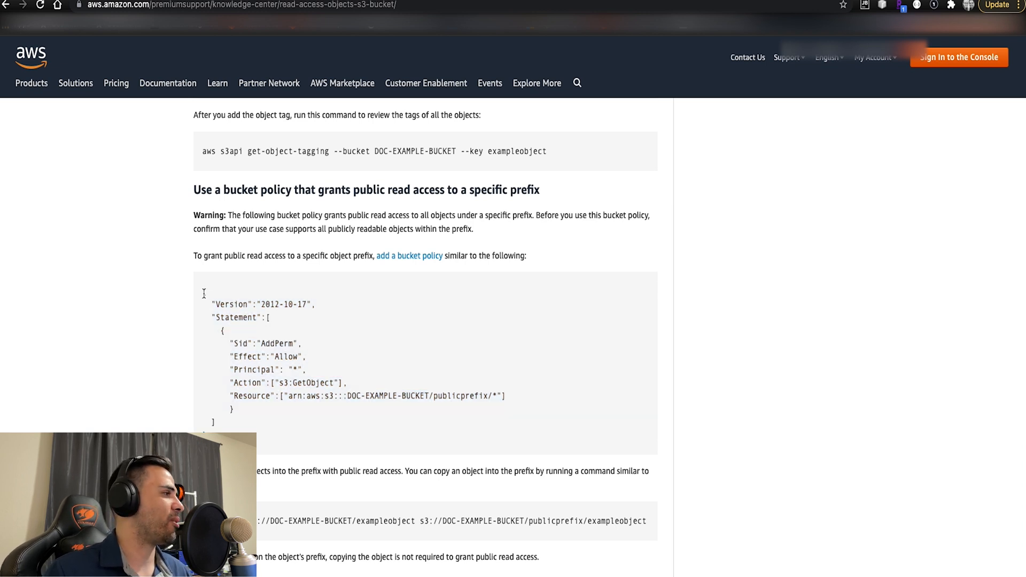
left_click_drag(203, 289, 286, 431)
right_click(261, 356)
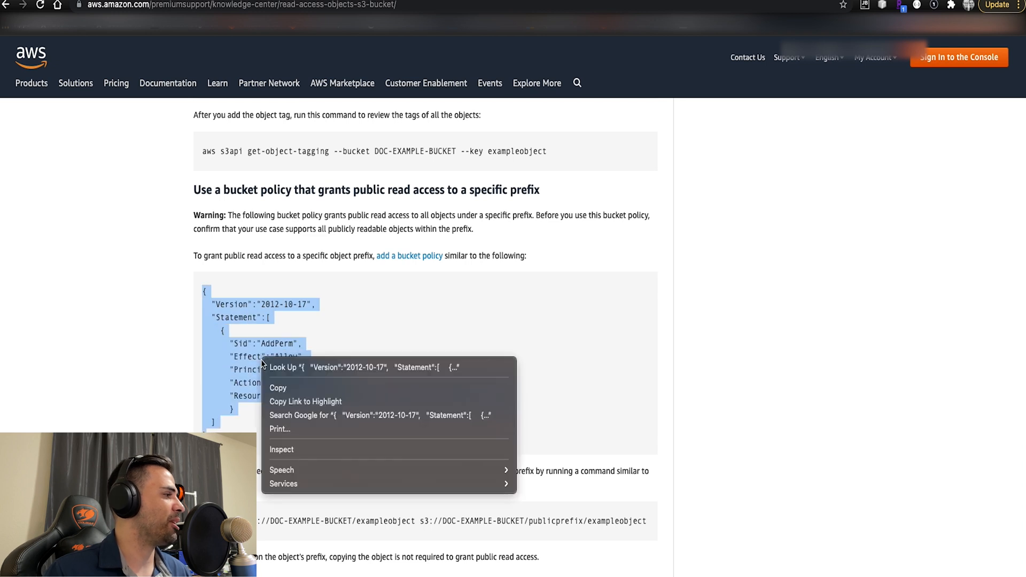
left_click(288, 389)
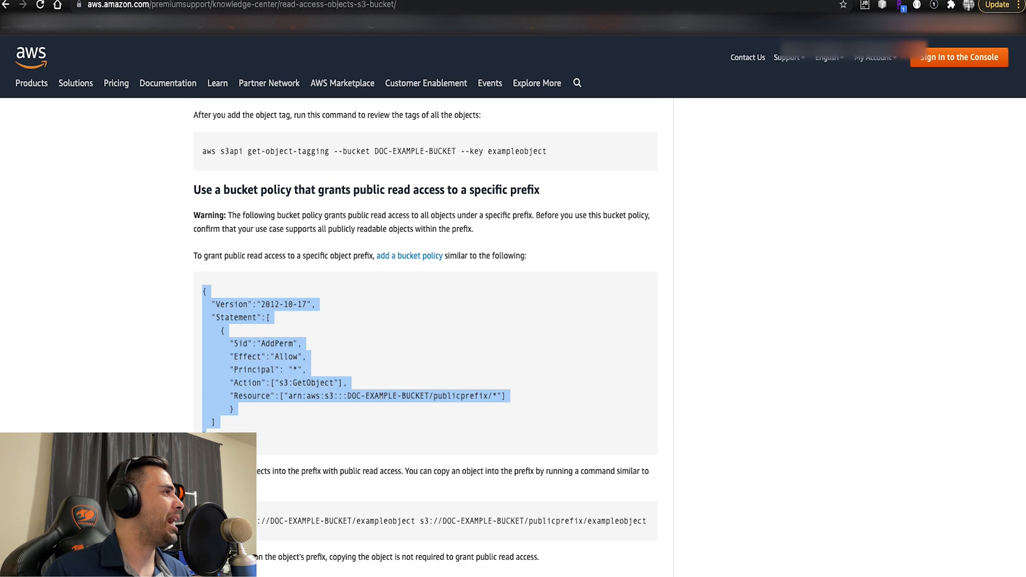
- Open the output bucket's policy for editing, paste the copied public-read example policy and review its lines
left_click(481, 1)
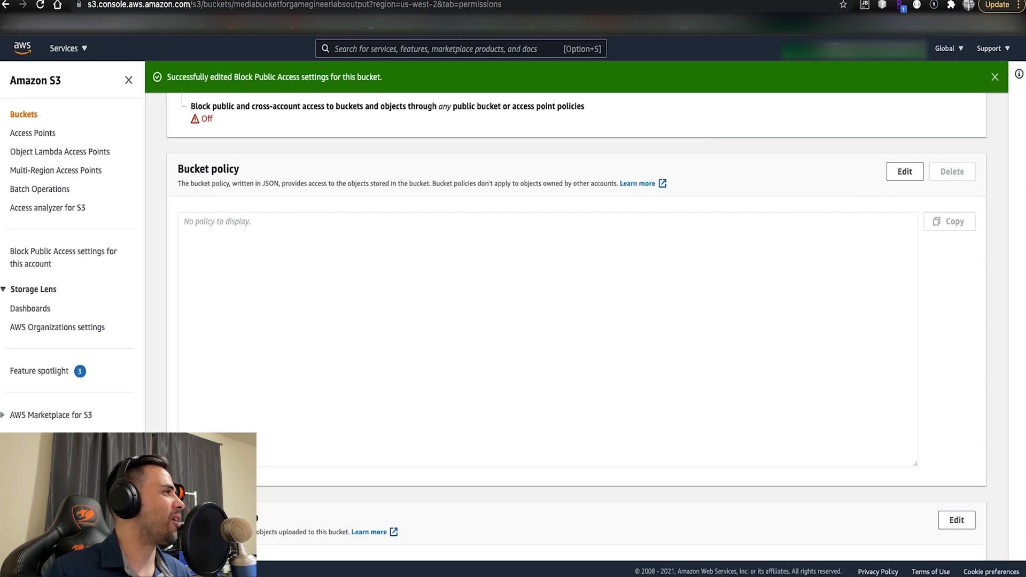
left_click(915, 177)
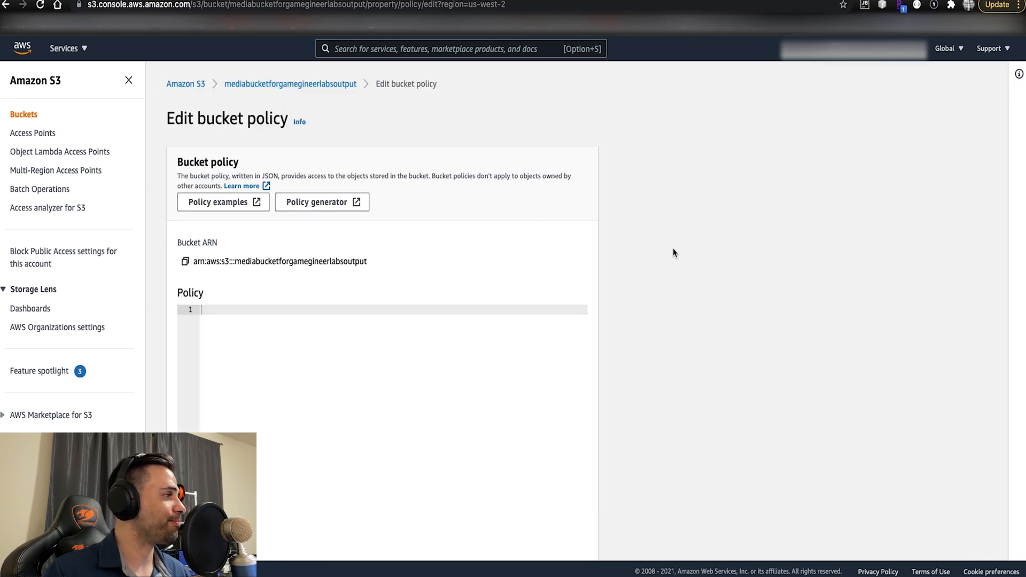
scroll(630, 289, "down", 3)
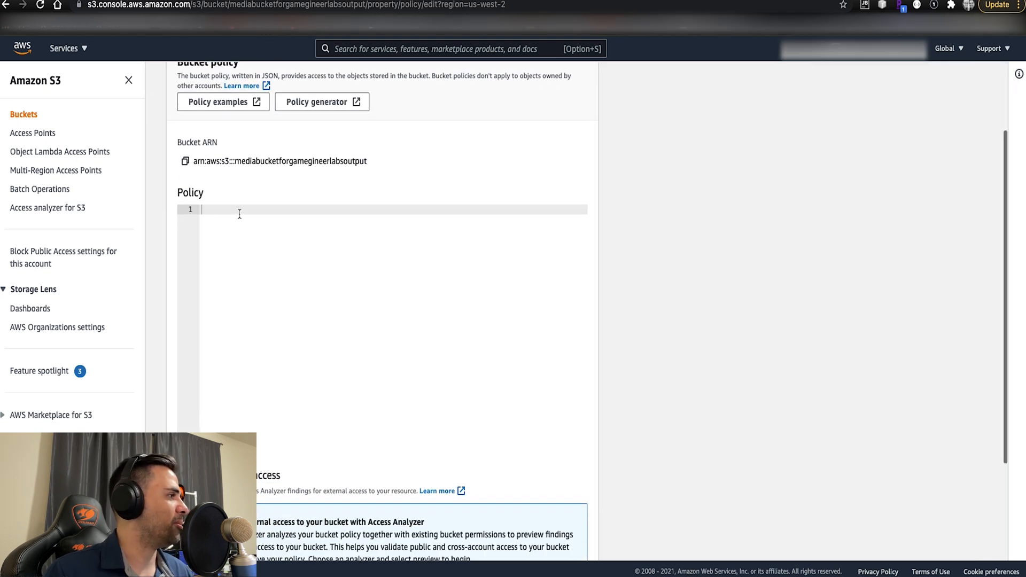
key("super+v")
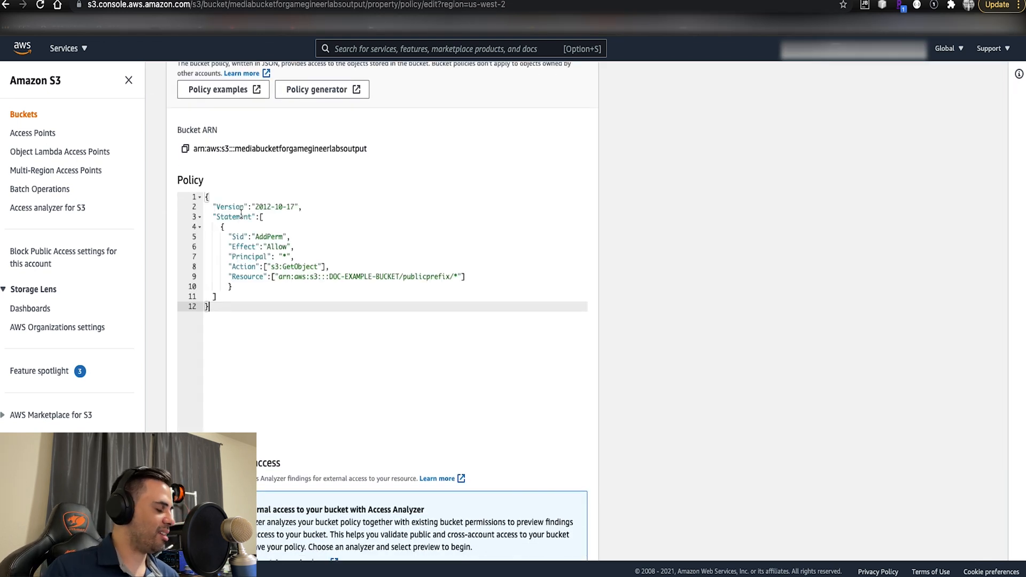
left_click(291, 256)
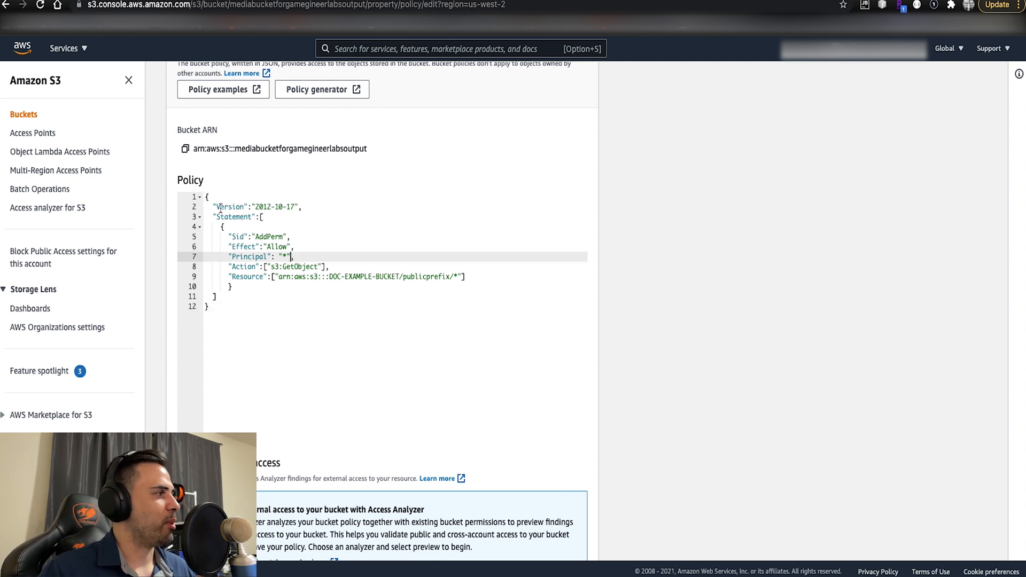
left_click_drag(212, 207, 303, 207)
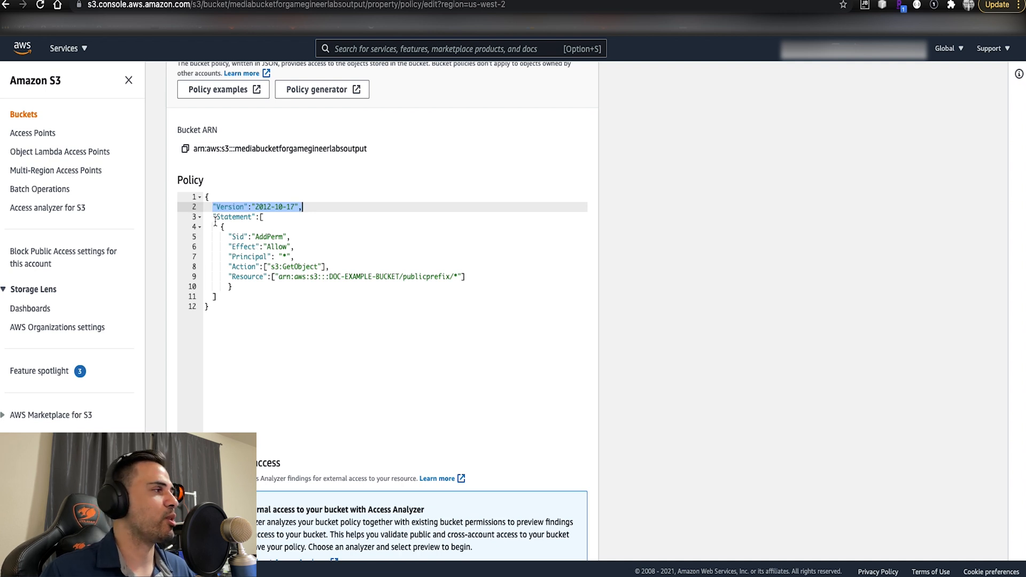
- Review the pasted policy's Statement, Sid, Principal, Action and Resource entries, comparing the example resource with the Bucket ARN
left_click_drag(214, 216, 242, 219)
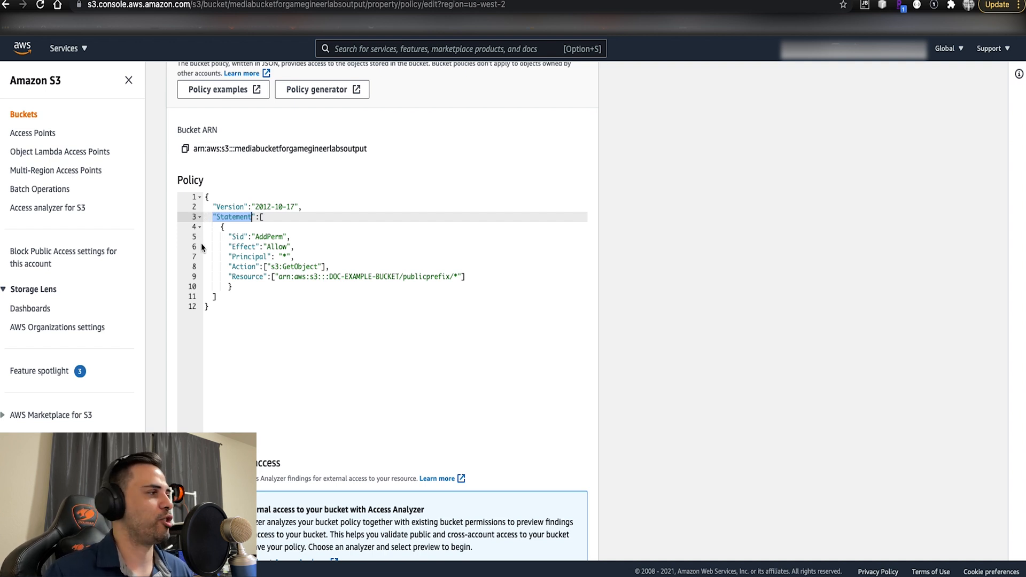
mouse_move(229, 237)
left_mouse_down()
mouse_move(256, 238)
mouse_move(245, 240)
left_mouse_up()
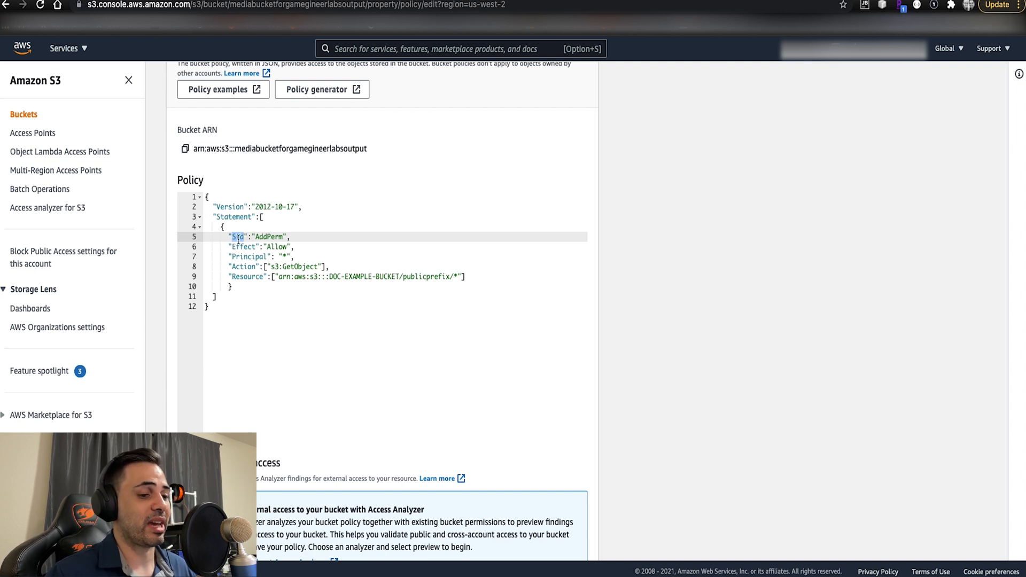
left_click_drag(255, 237, 282, 236)
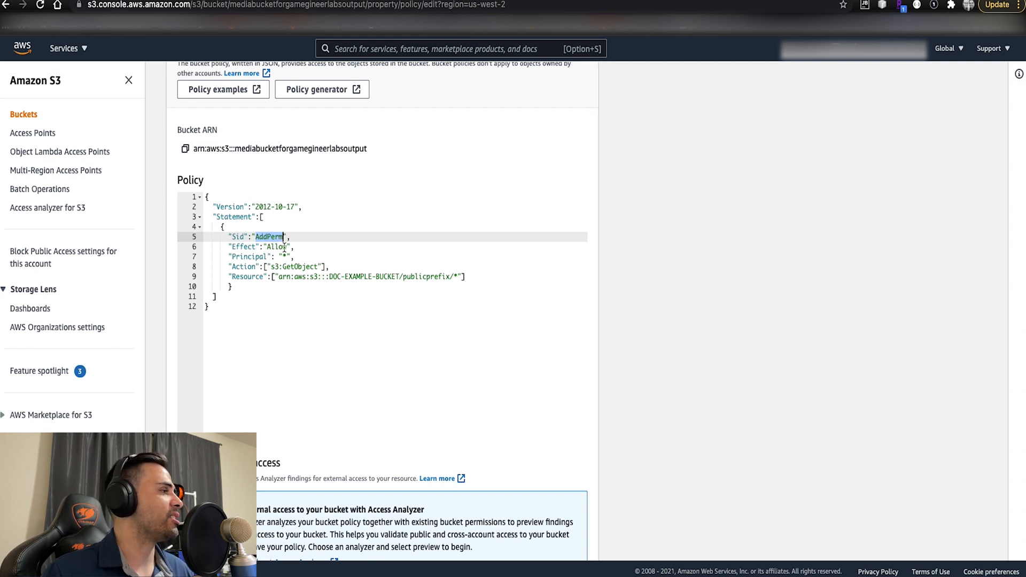
left_click_drag(232, 256, 287, 256)
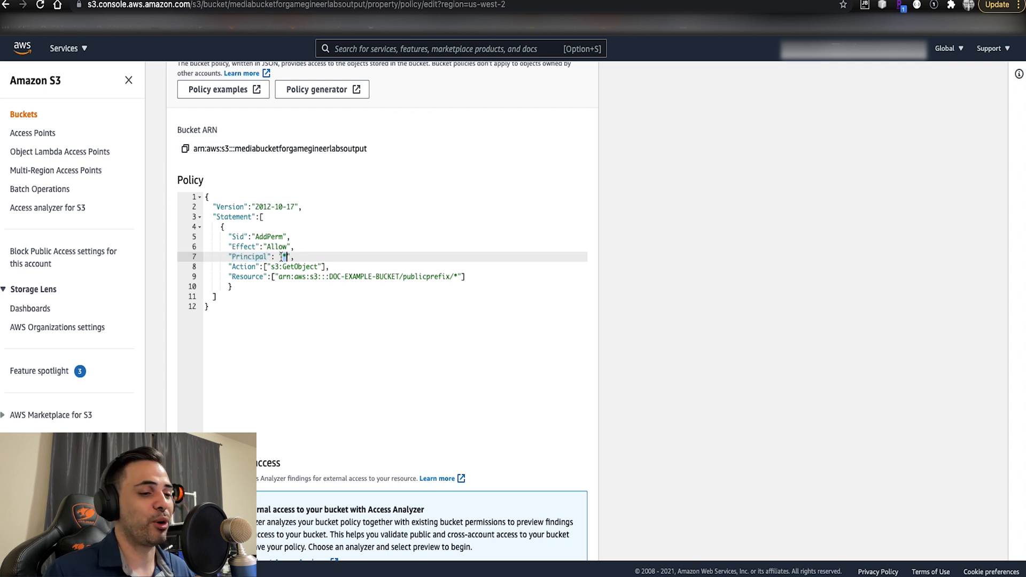
left_click_drag(231, 266, 319, 267)
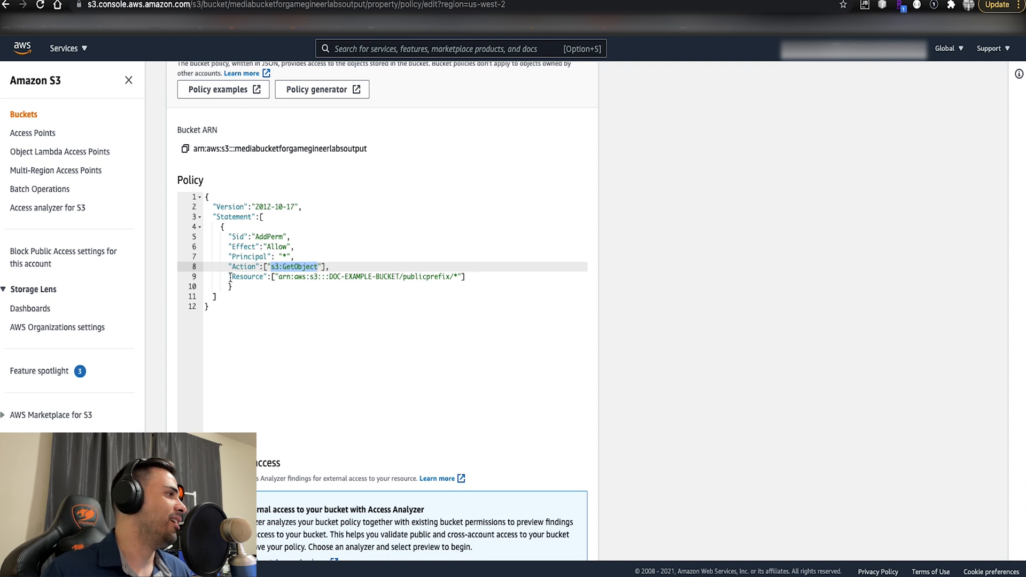
left_click_drag(230, 276, 278, 281)
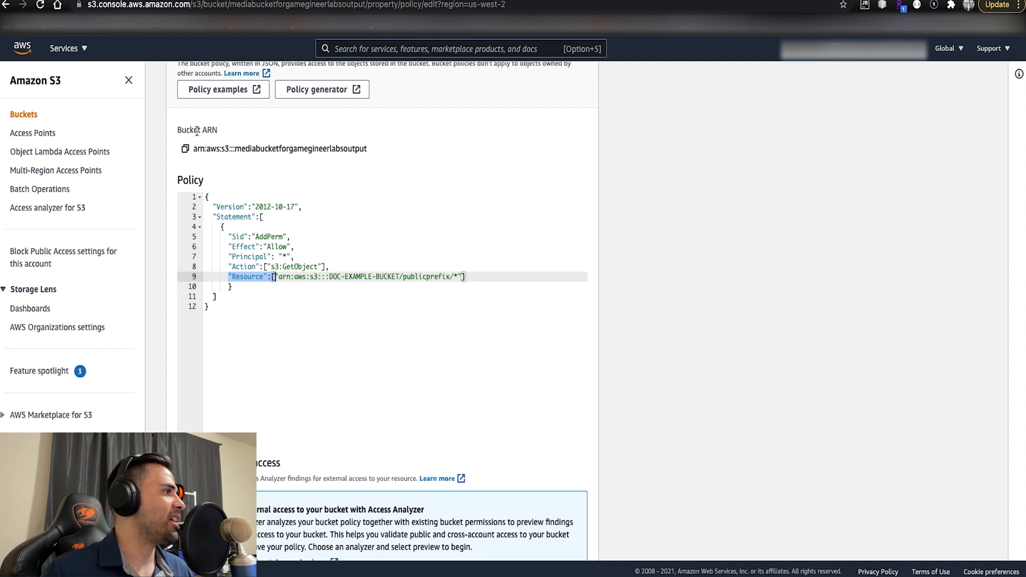
left_click_drag(193, 148, 369, 155)
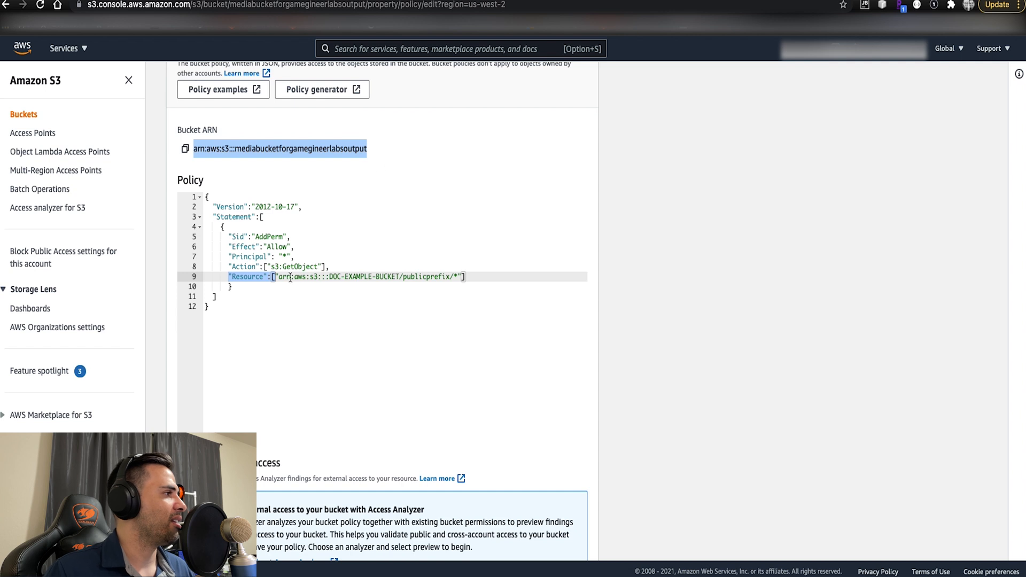
left_click_drag(279, 276, 459, 278)
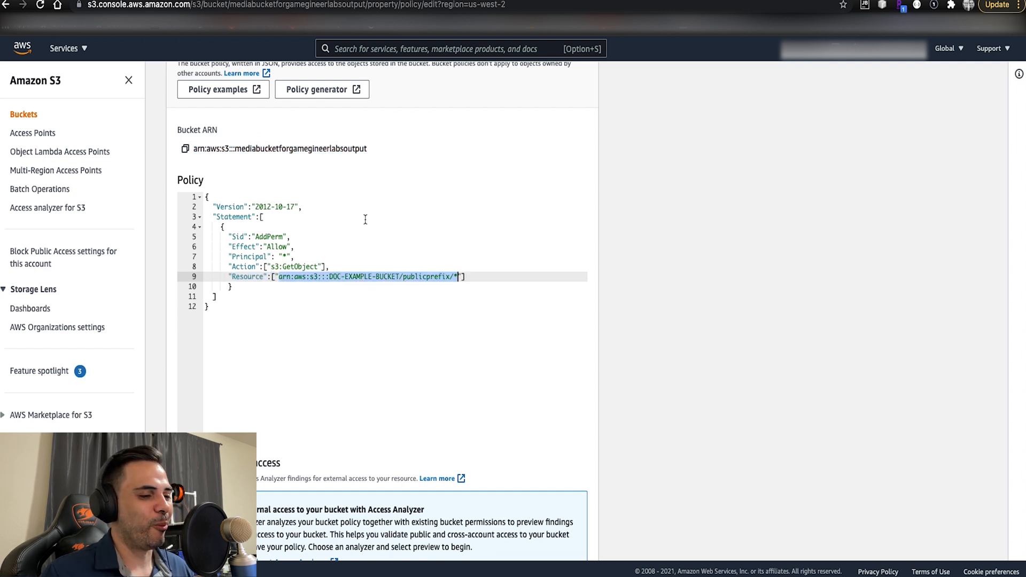
- Replace the example ARN and public prefix in the policy's Resource with the copied bucket ARN, keeping /*, and save the policy
left_click(185, 150)
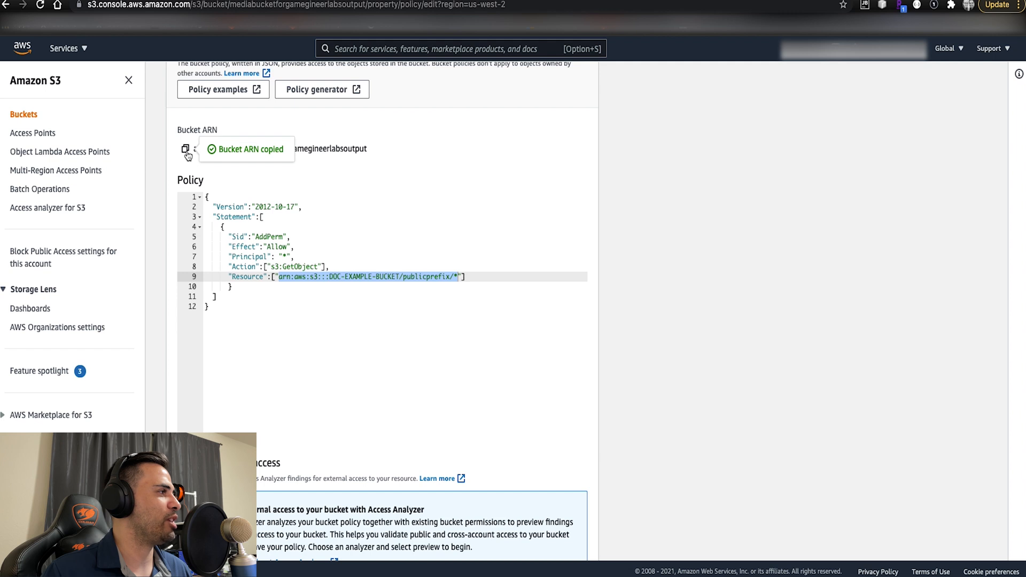
left_click(278, 278)
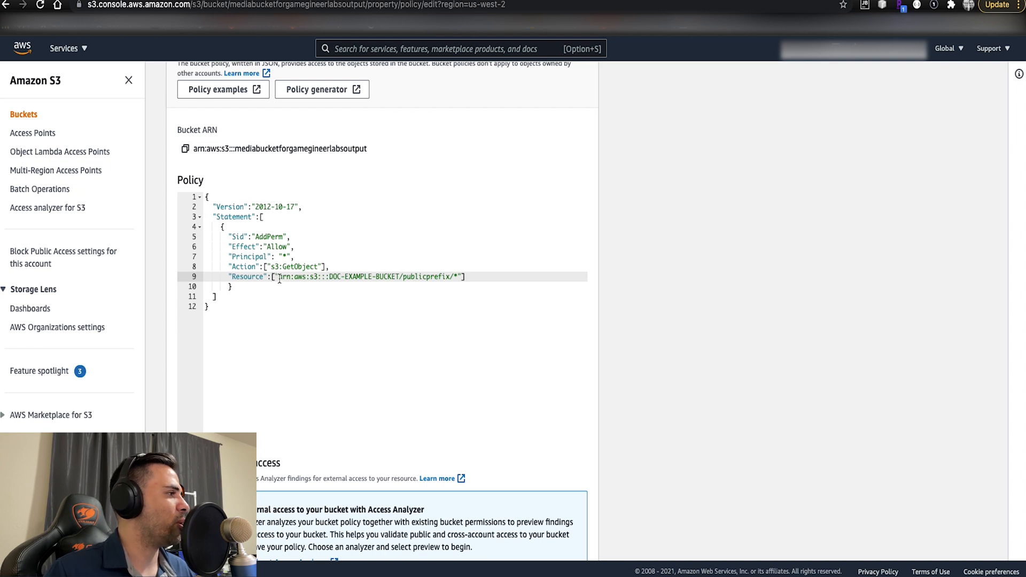
left_click_drag(279, 279, 451, 279)
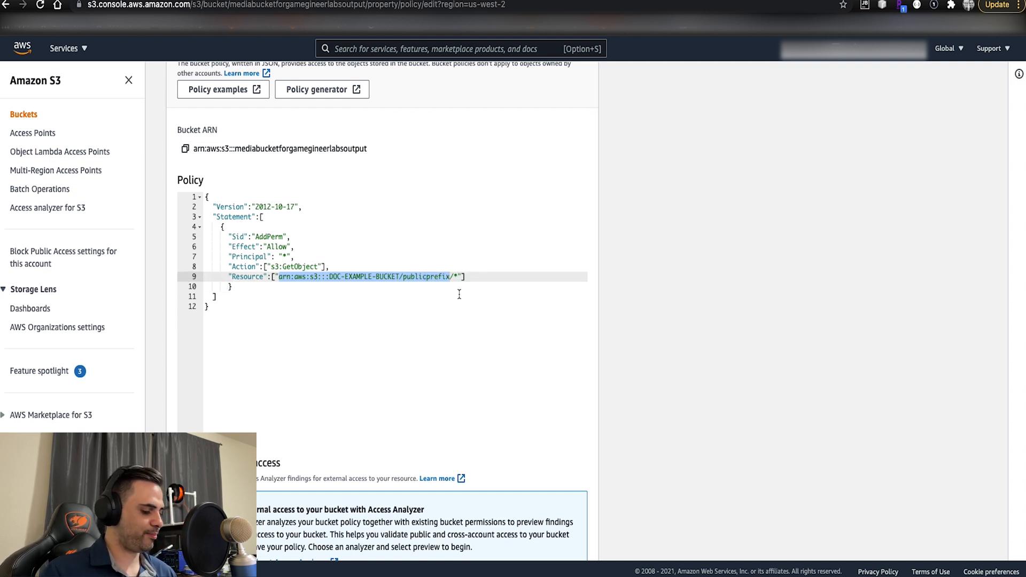
key("super+v")
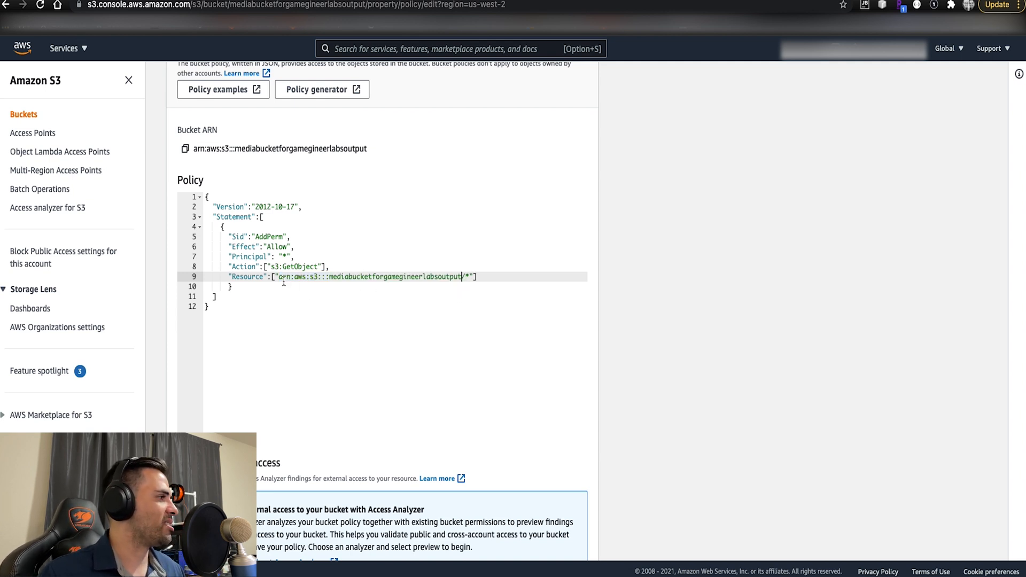
left_click_drag(279, 277, 464, 278)
left_click(329, 279)
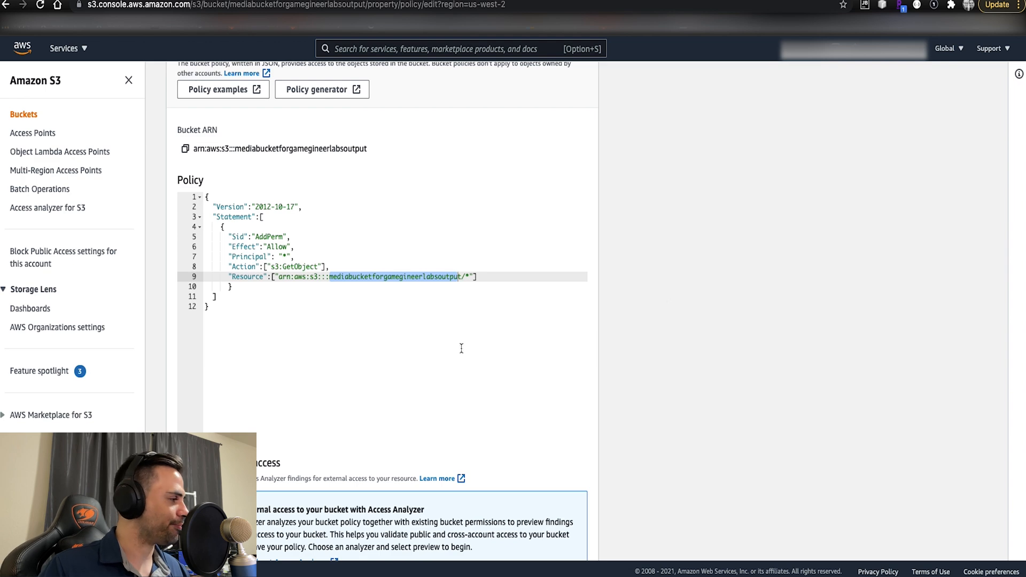
scroll(681, 376, "down", 3)
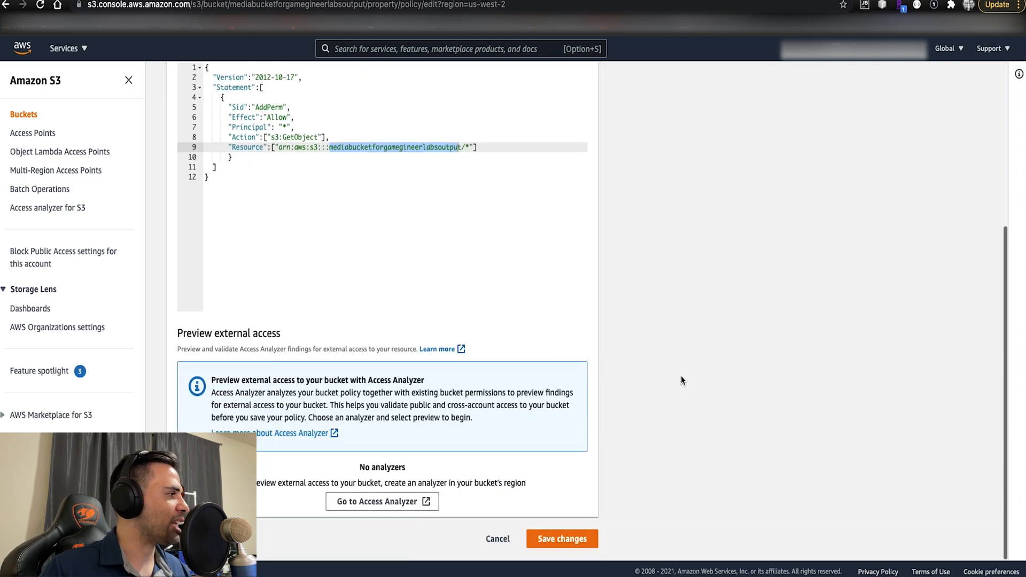
left_click(593, 537)
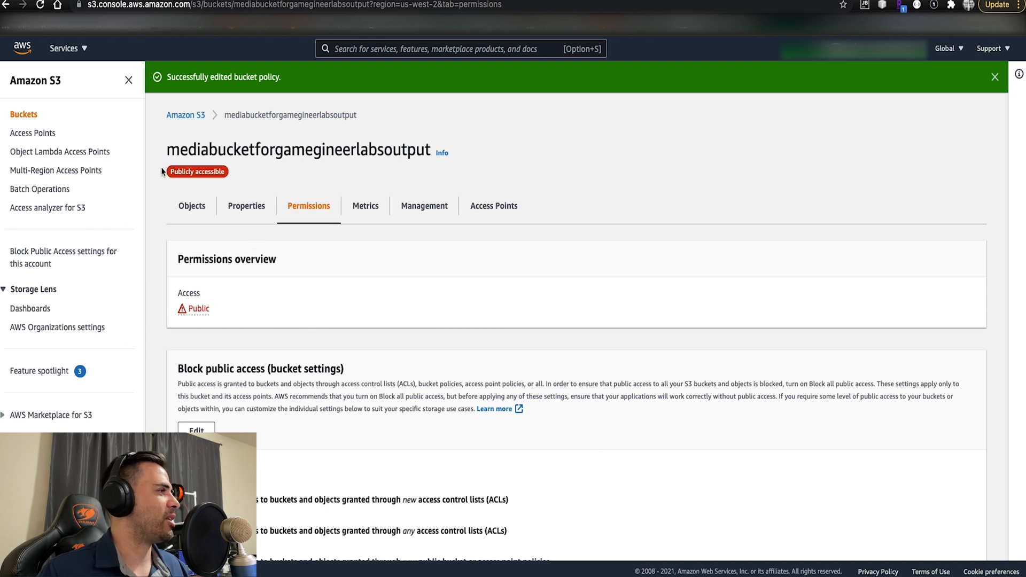
- Reopen the mediabucketforgamegineerlabsoutput bucket from the bucket list, open caminades.m3u8 and copy its object URL
left_click_drag(162, 171, 225, 177)
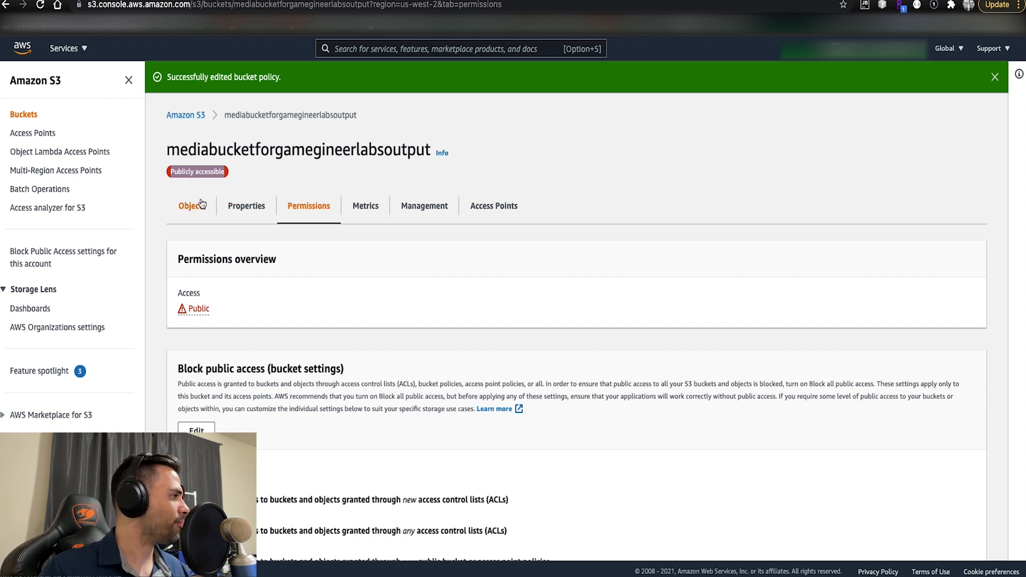
left_click(190, 116)
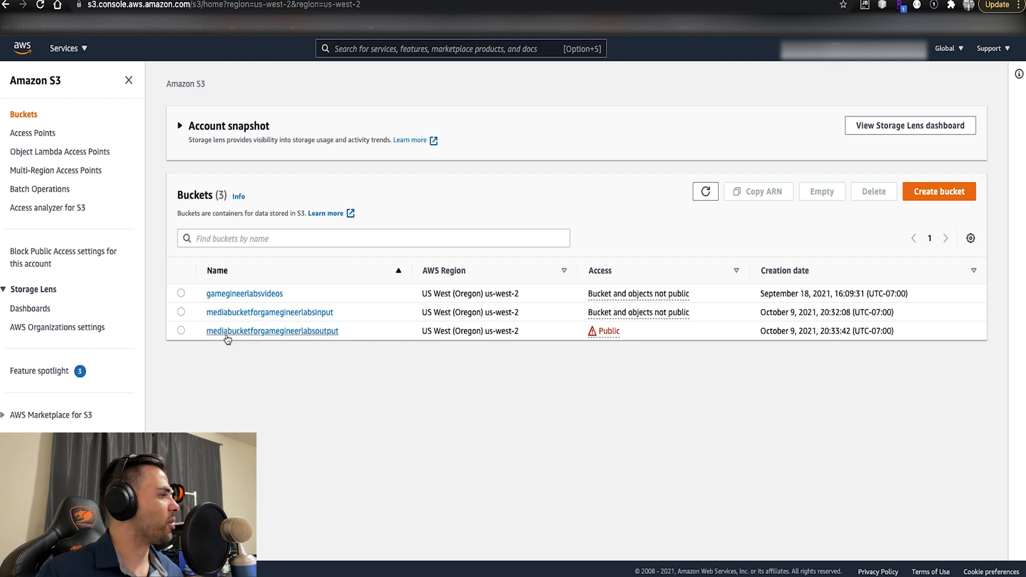
left_click(249, 331)
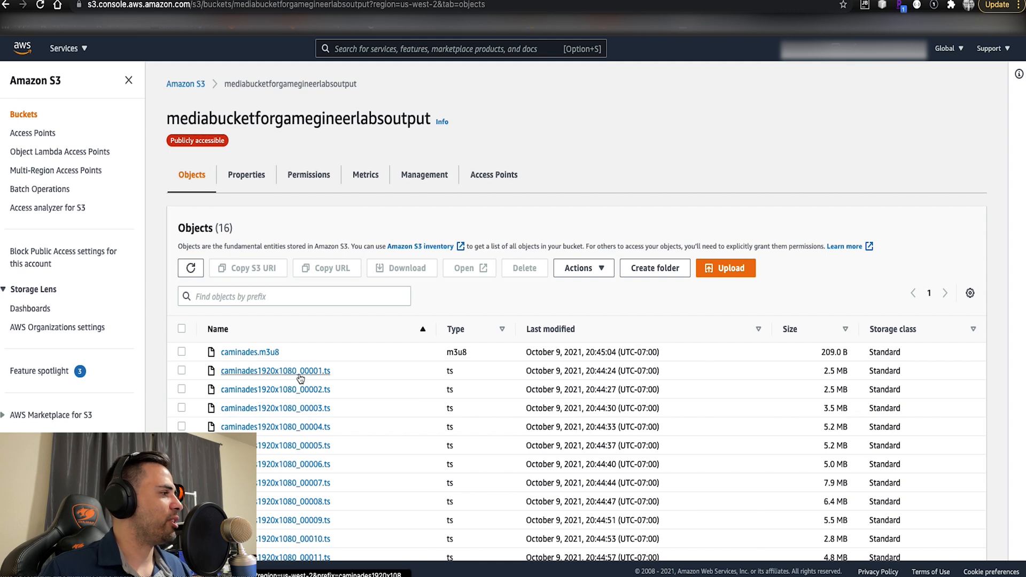
scroll(291, 430, "down", 2)
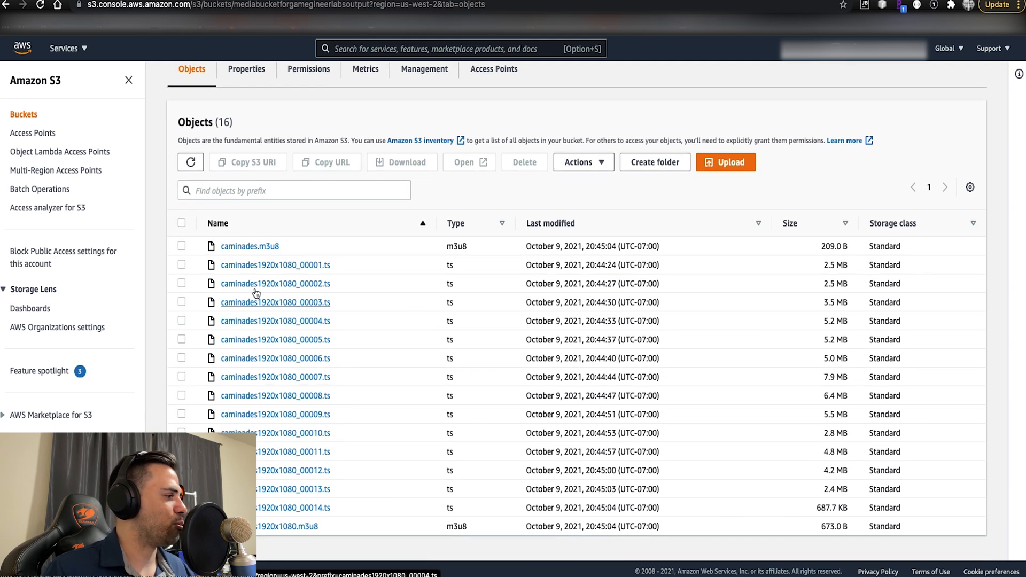
left_click(236, 246)
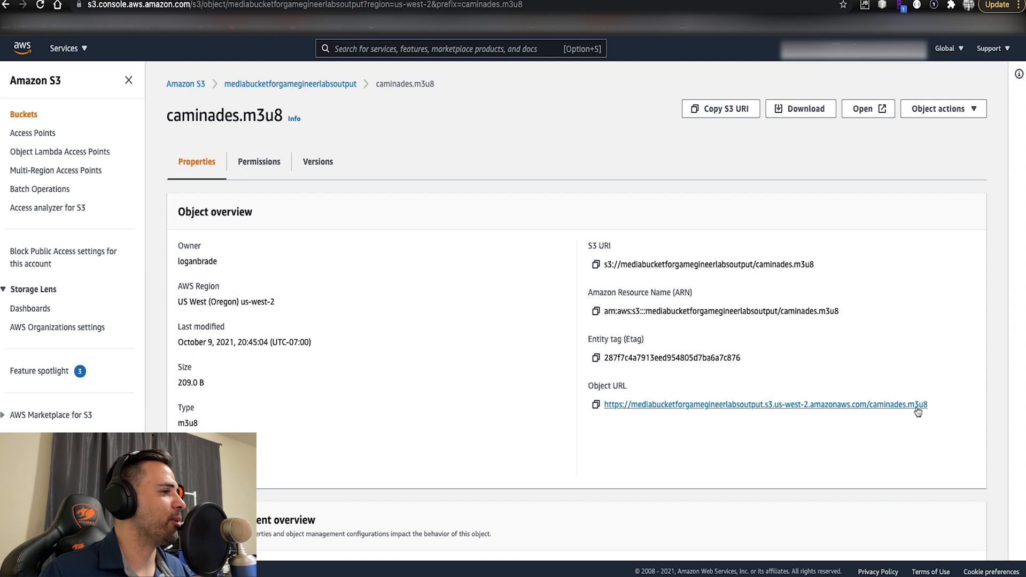
left_click_drag(932, 405, 603, 417)
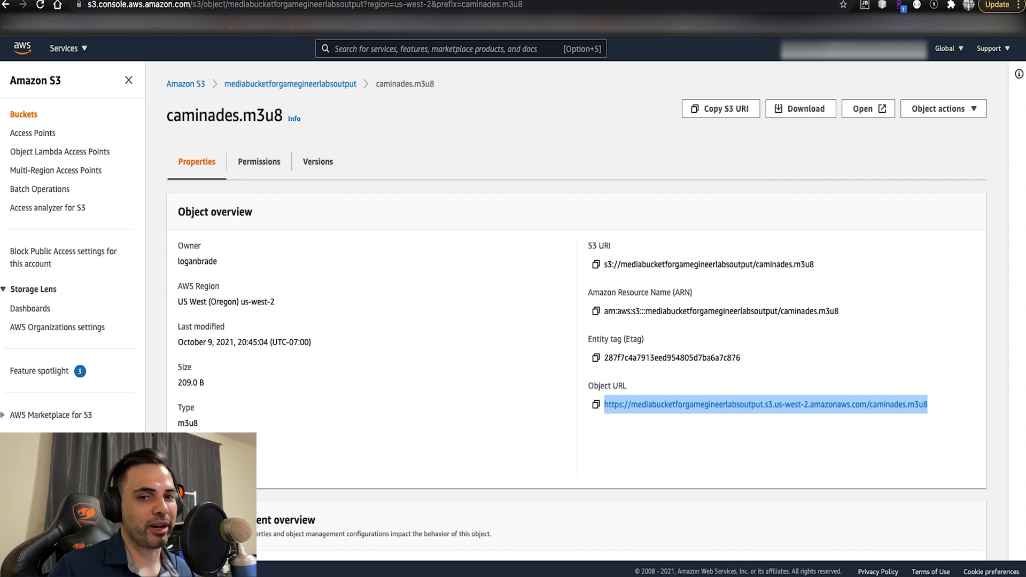
- Switch to VLC media player and open the copied caminades.m3u8 object URL as a network stream
key("super+Tab")
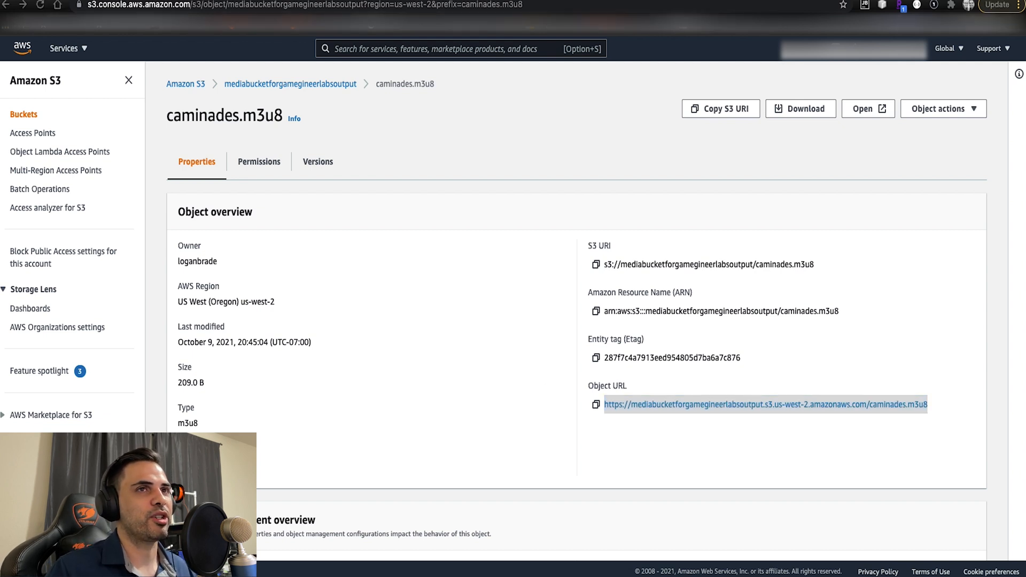
left_click_drag(1025, 15, 492, 15)
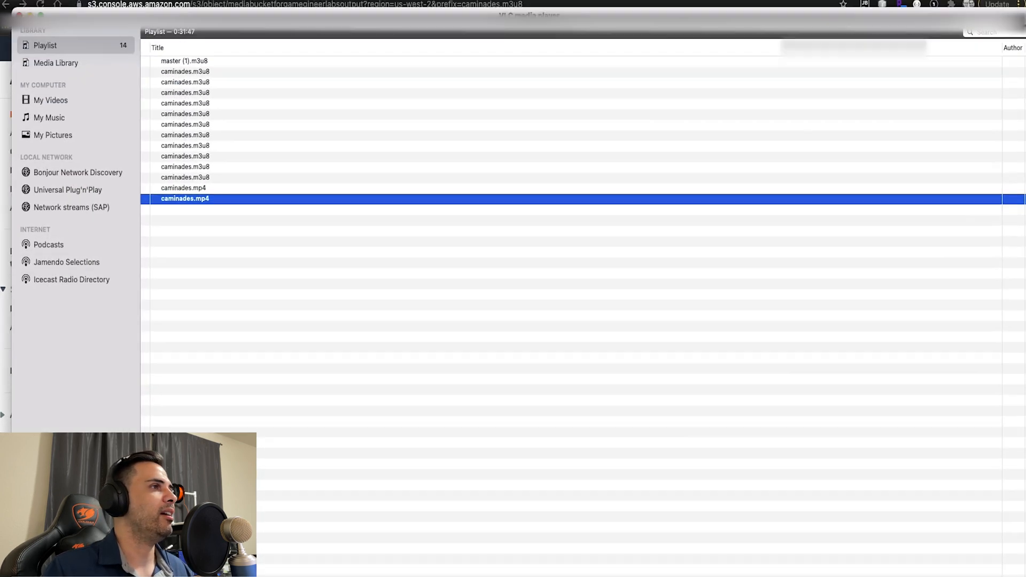
left_click_drag(675, 24, 657, 27)
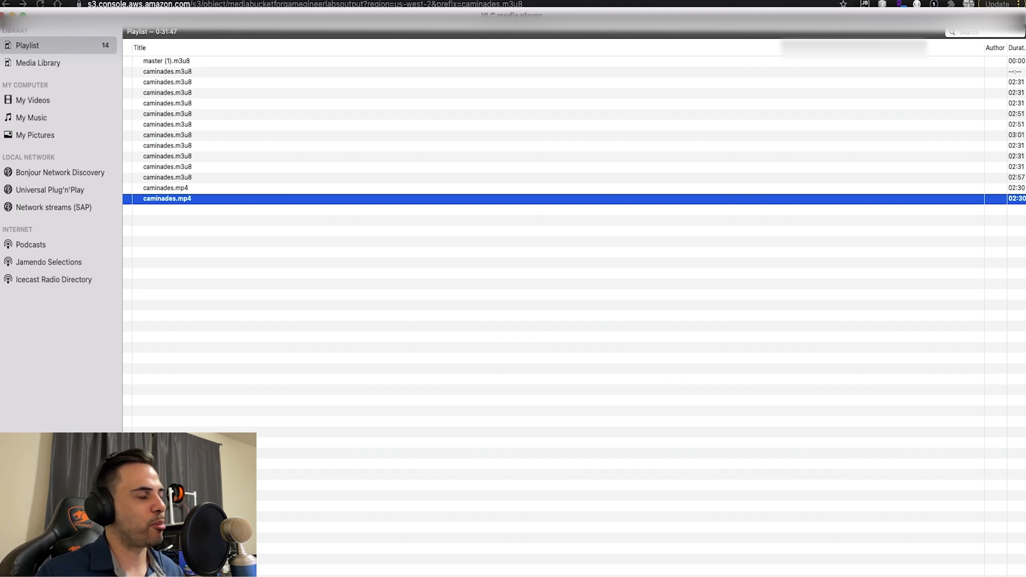
left_click(99, 0)
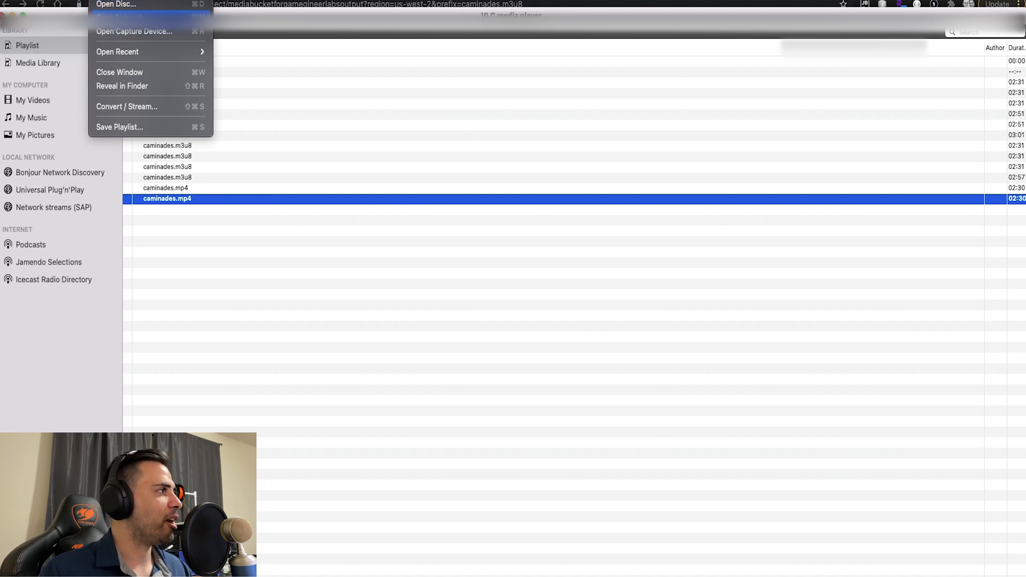
left_click(117, 17)
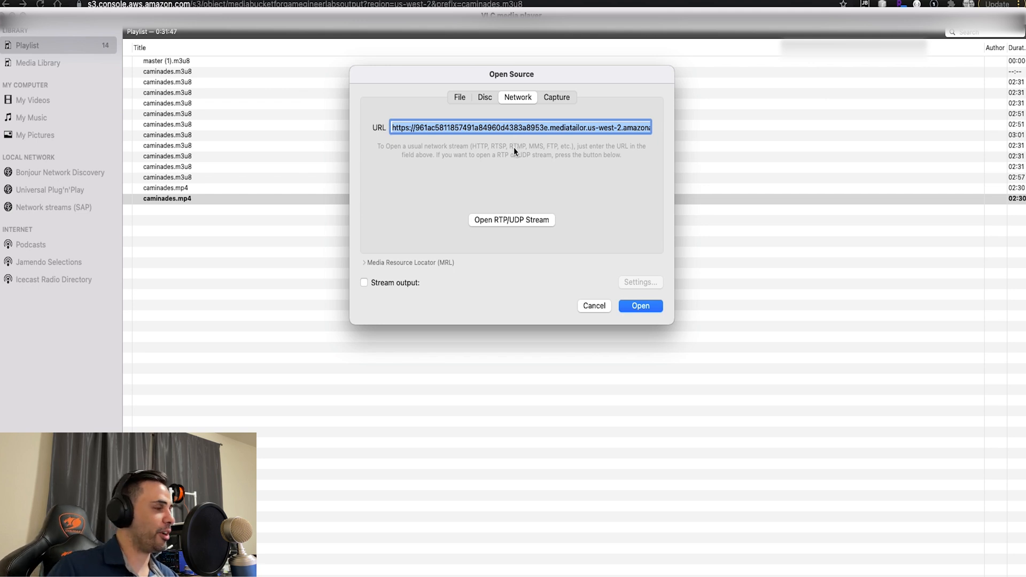
key("super+v")
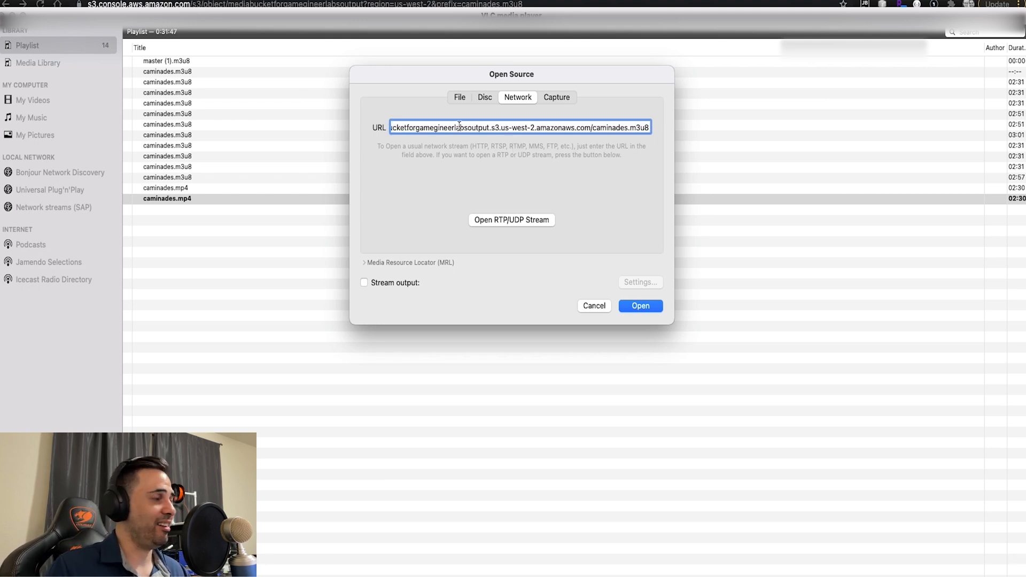
left_click(646, 307)
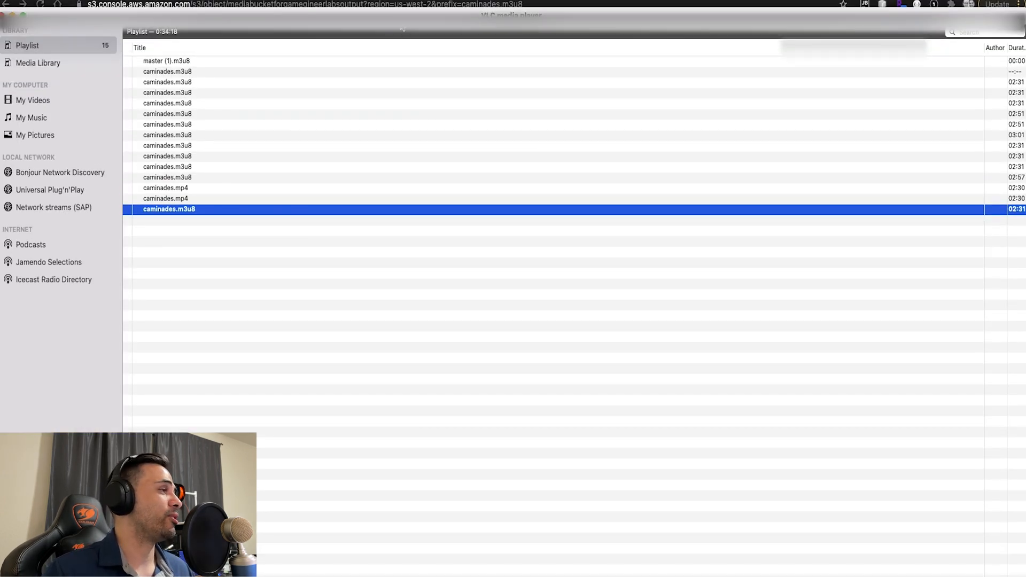
- Move VLC out of the way, return to the AWS console, search for "media" and open MediaTailor
left_click_drag(400, 28, 1025, 59)
left_click(384, 49)
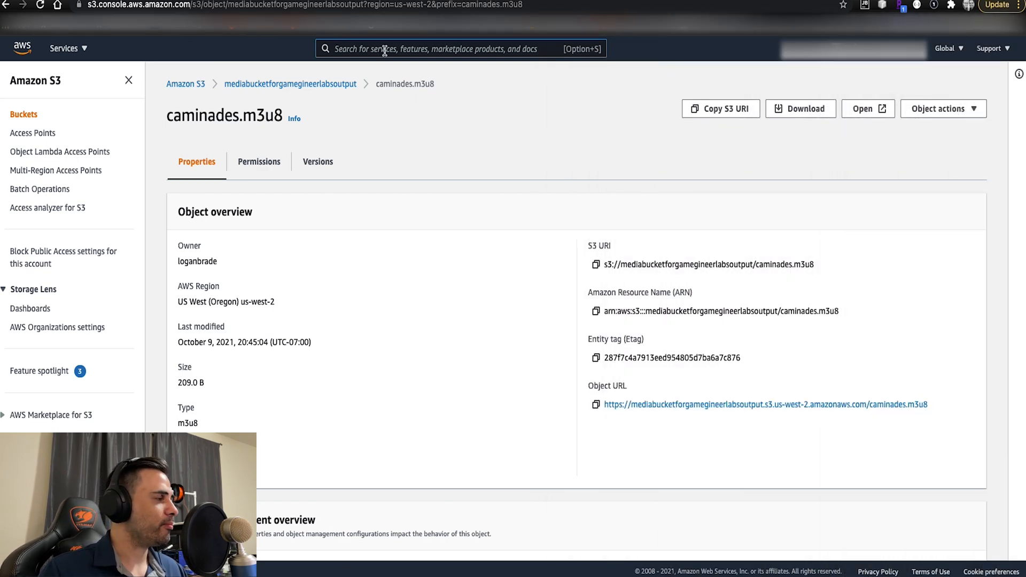
type("media")
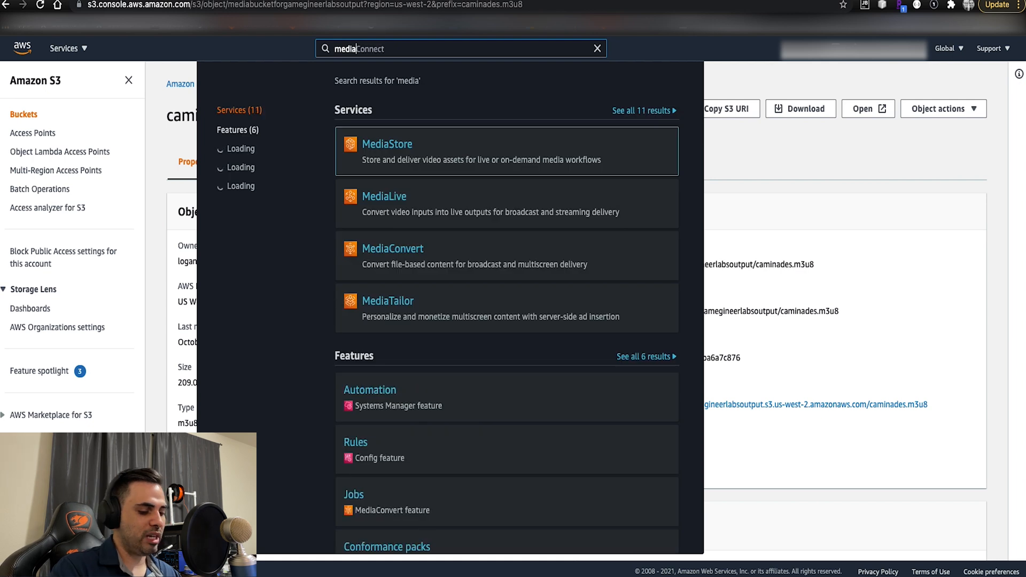
left_click(402, 303)
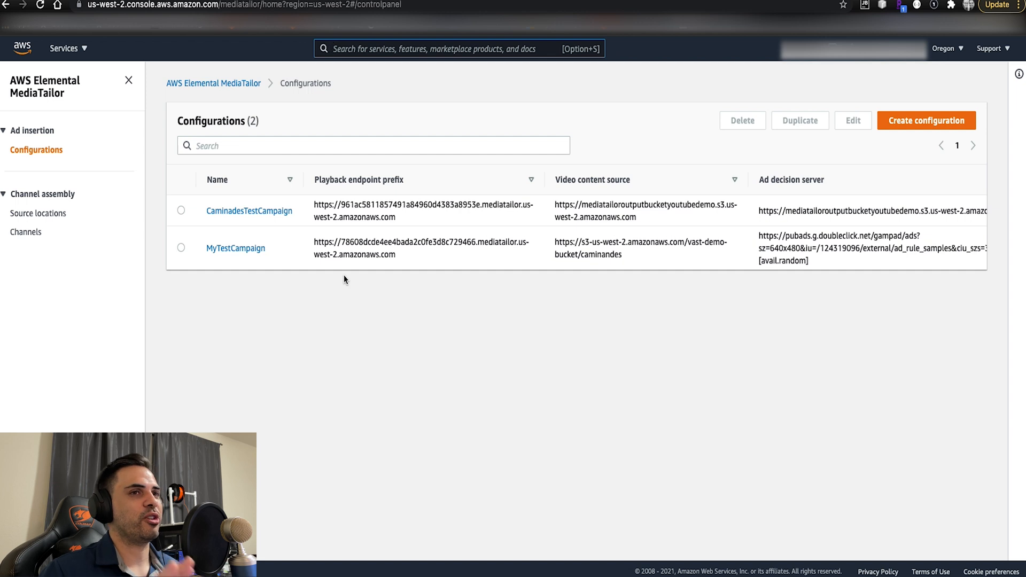
- Start a new MediaTailor configuration and name it WebsiteCampaign
left_click(925, 124)
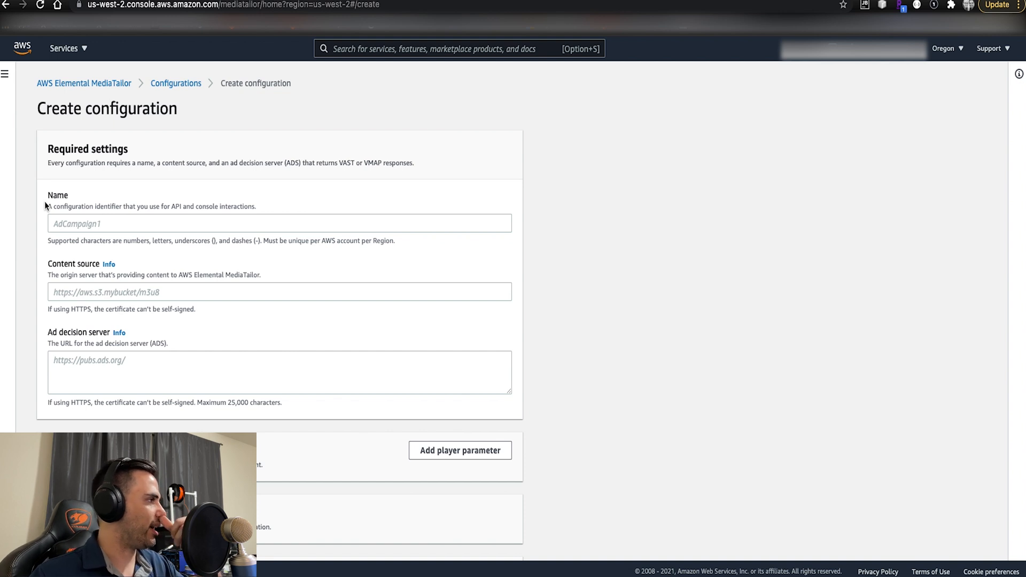
left_click(94, 224)
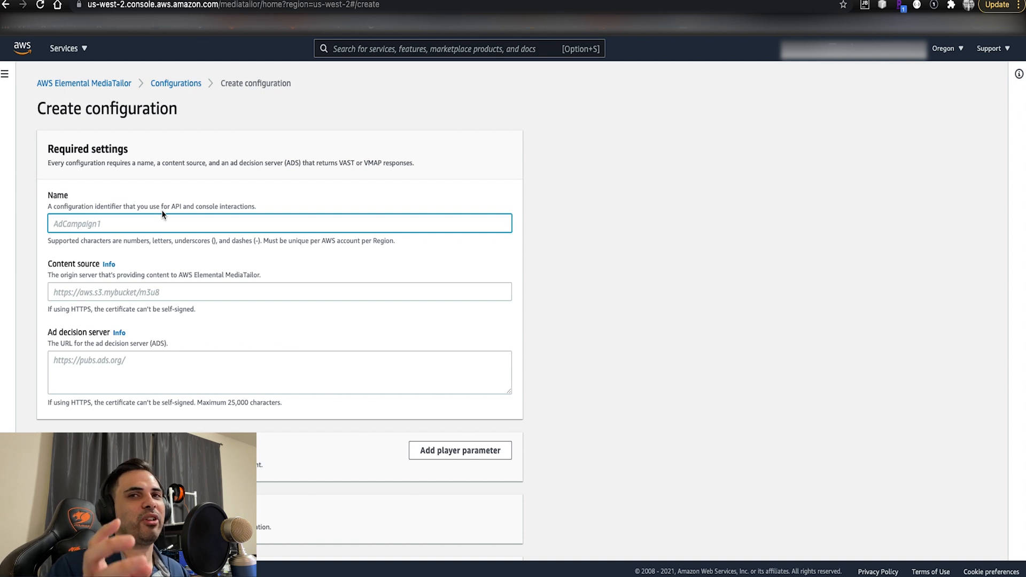
type("W")
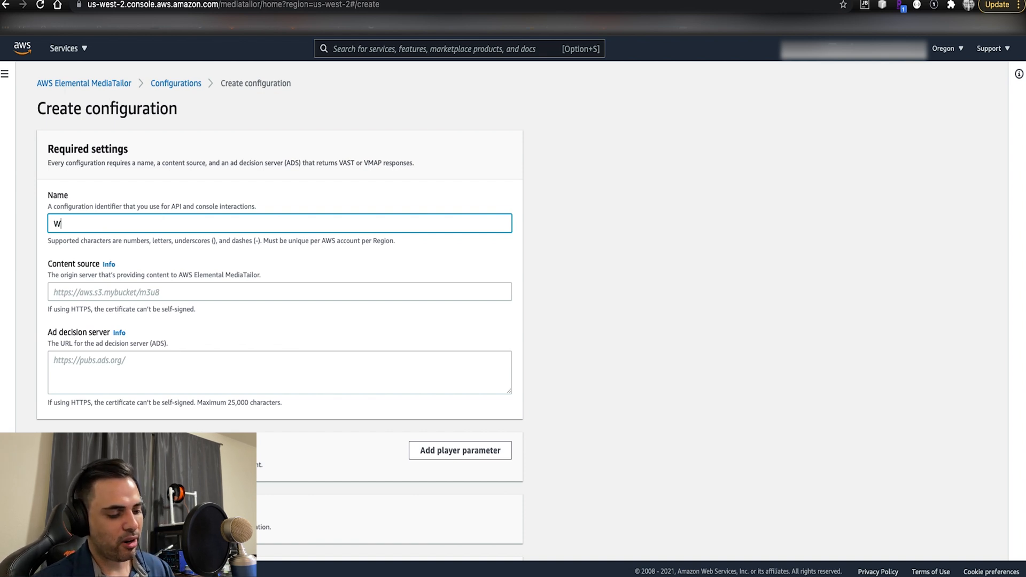
type("ebsite")
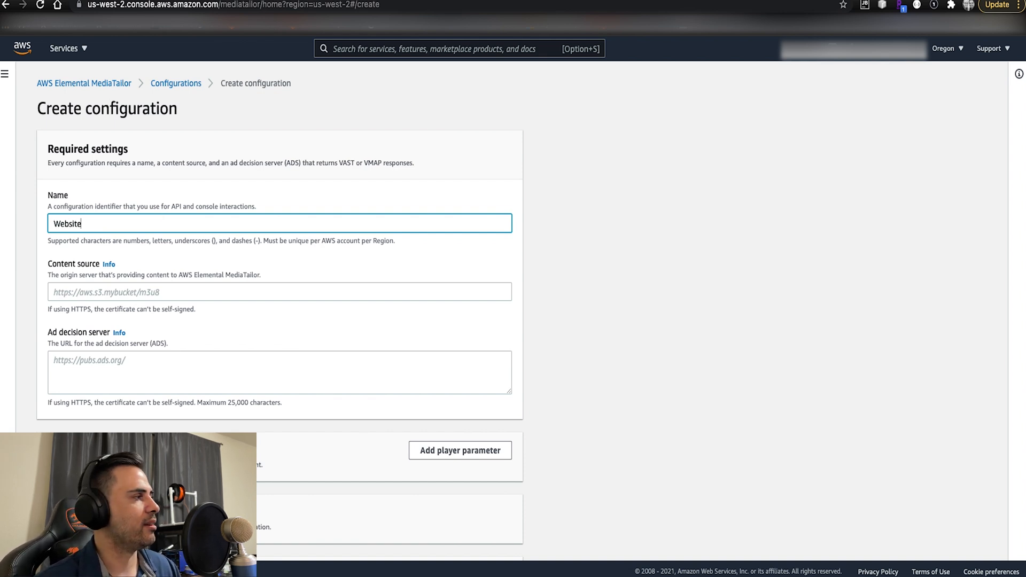
type("C")
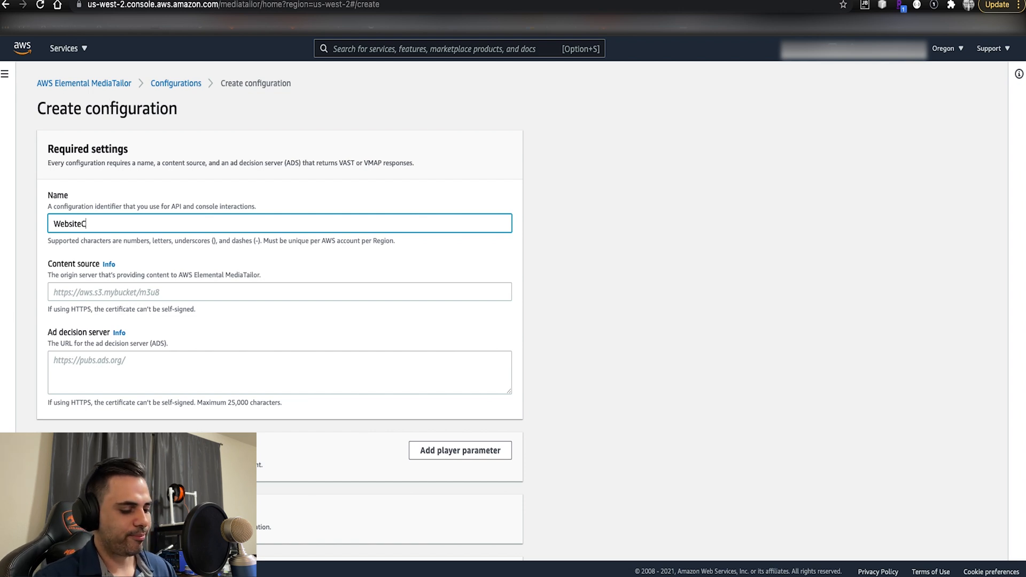
type("ame")
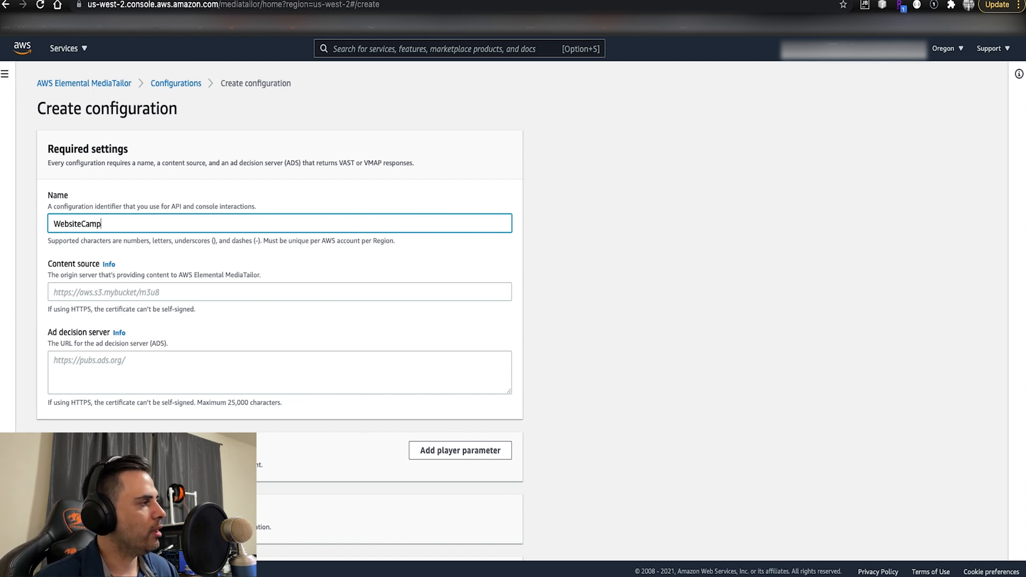
key("BackSpace")
type("paign")
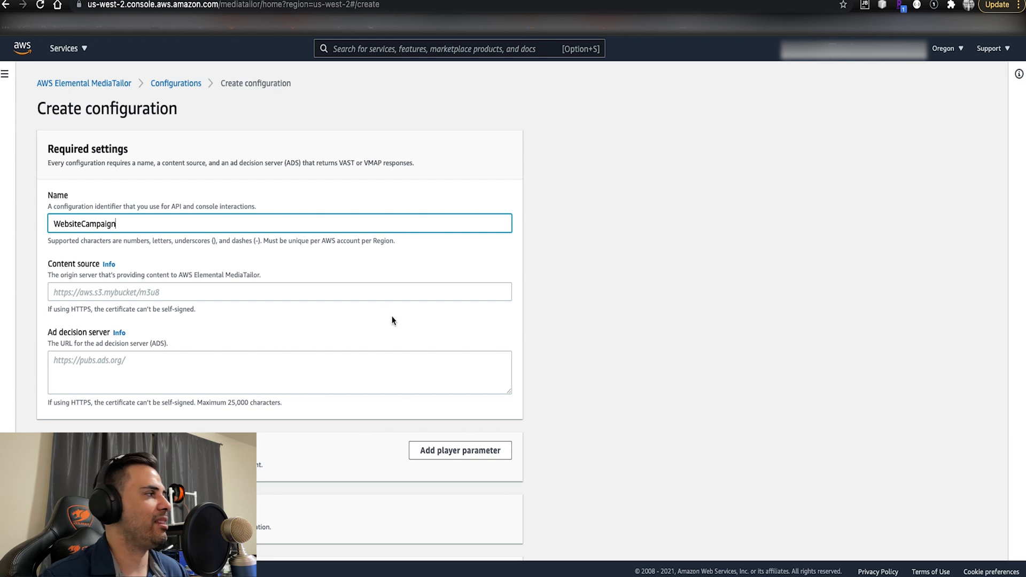
left_click(612, 293)
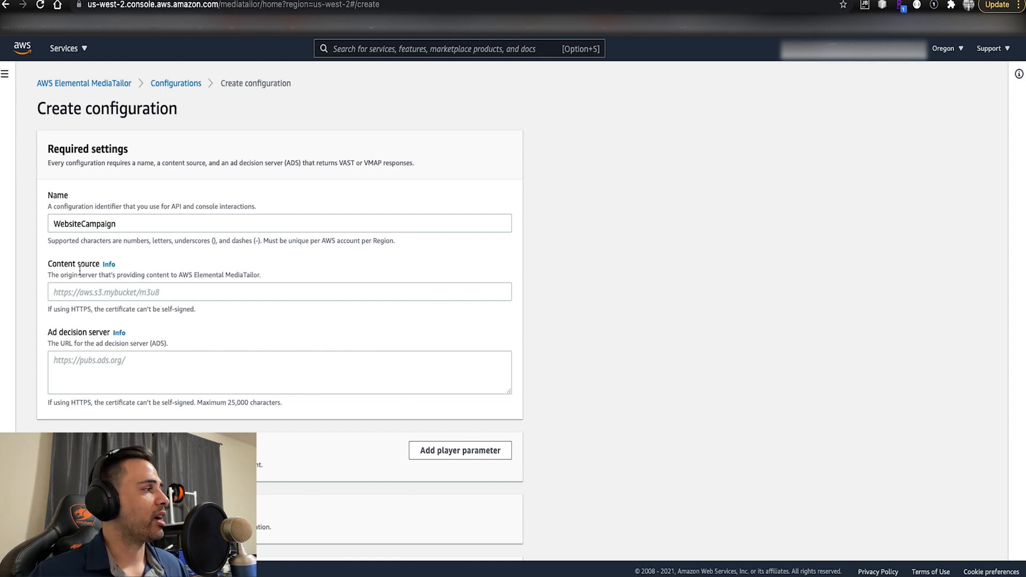
left_click(93, 289)
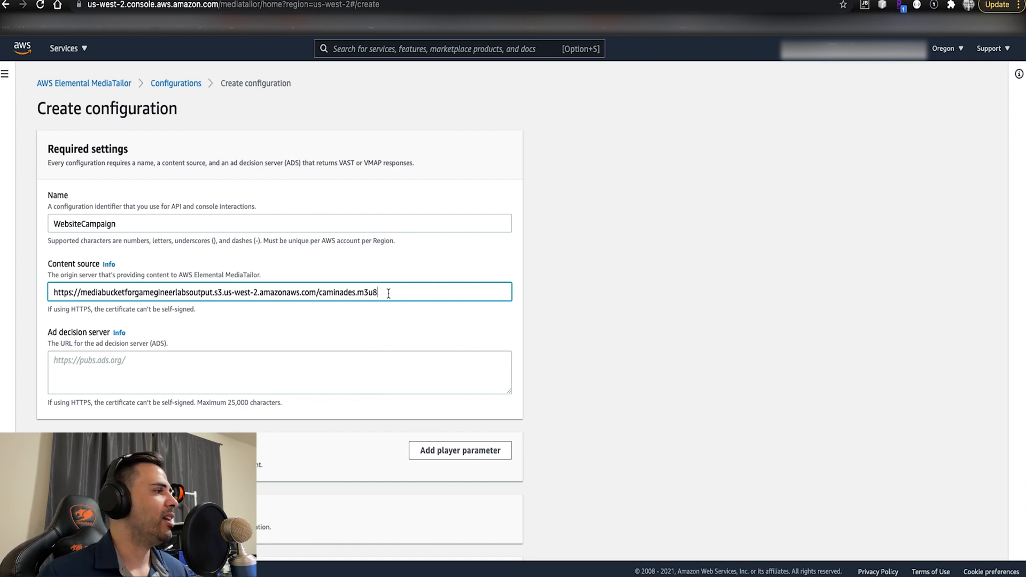
left_click_drag(378, 293, 324, 298)
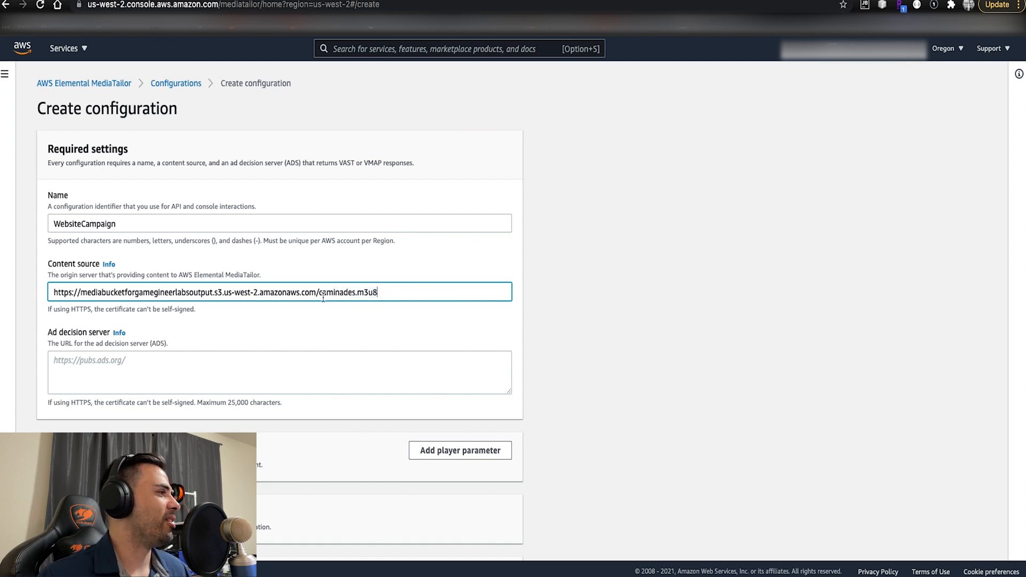
left_click(320, 296, "shift")
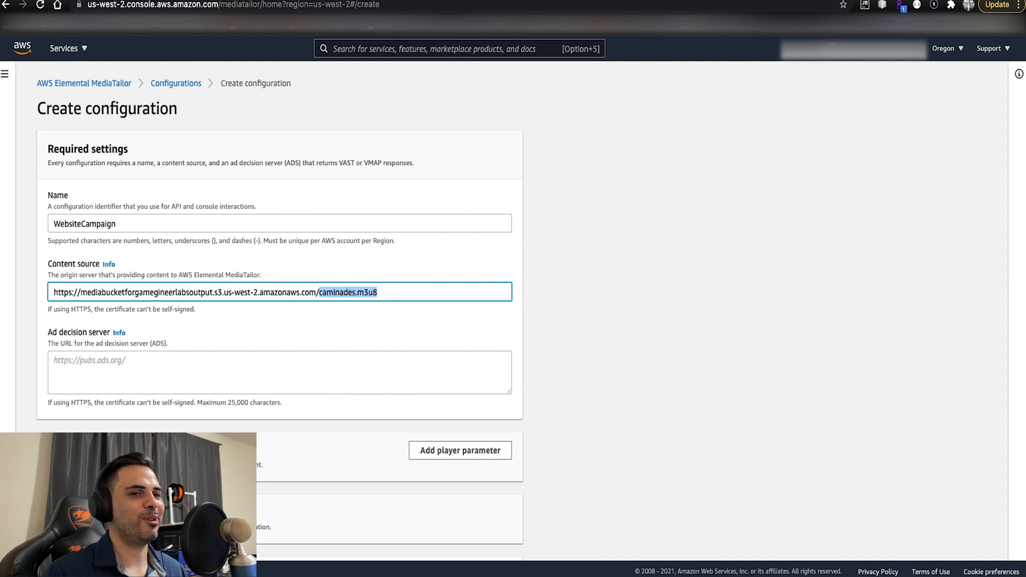
left_click(421, 293)
key("BackSpace")
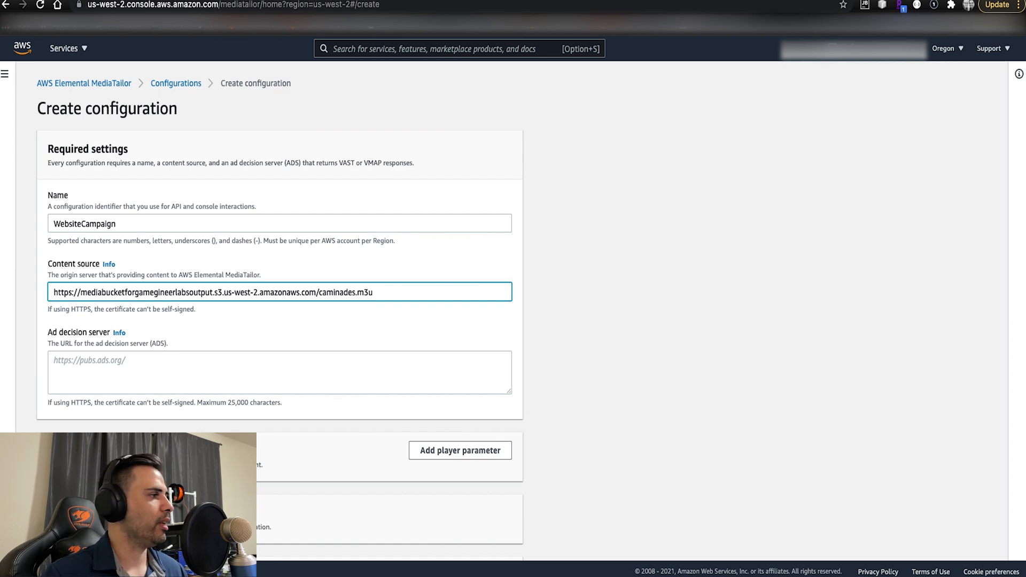
key("BackSpace")
key("BackSpace")
key("BackSpace")
key("BackSpace")
key("BackSpace")
key("BackSpace")
key("BackSpace")
key("BackSpace")
key("BackSpace")
key("BackSpace")
key("BackSpace")
key("BackSpace")
key("BackSpace")
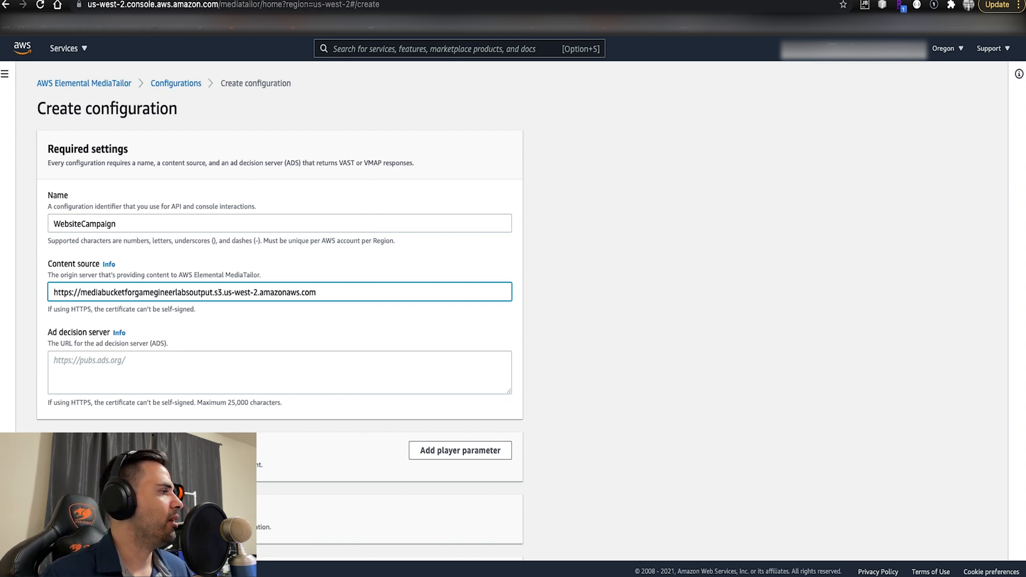
left_click(656, 369)
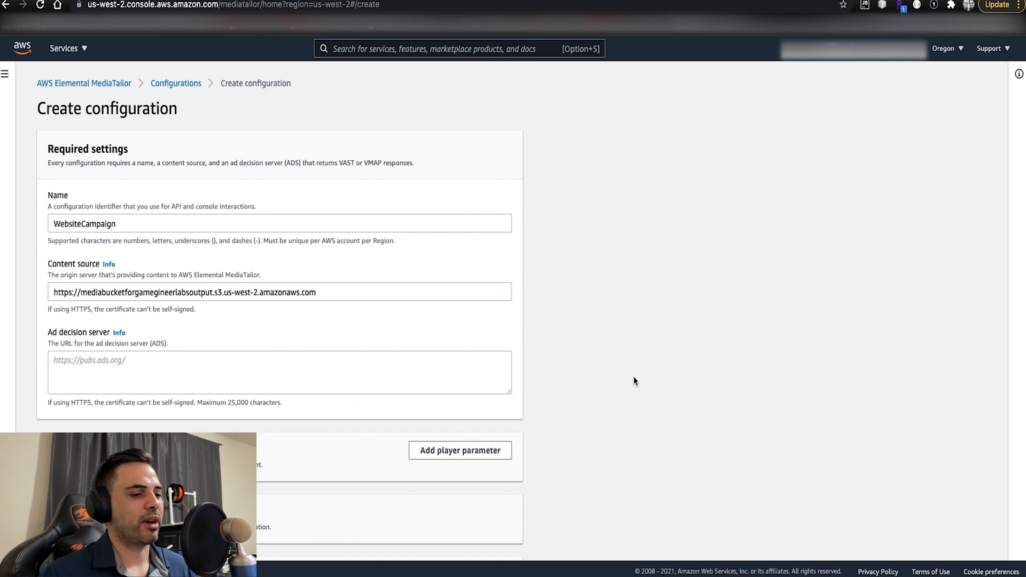
- Paste the pubads.g.doubleclick.net/gampad/ads sample URL ending in correlator=[avail.random] as the ad decision server
scroll(590, 392, "down", 2)
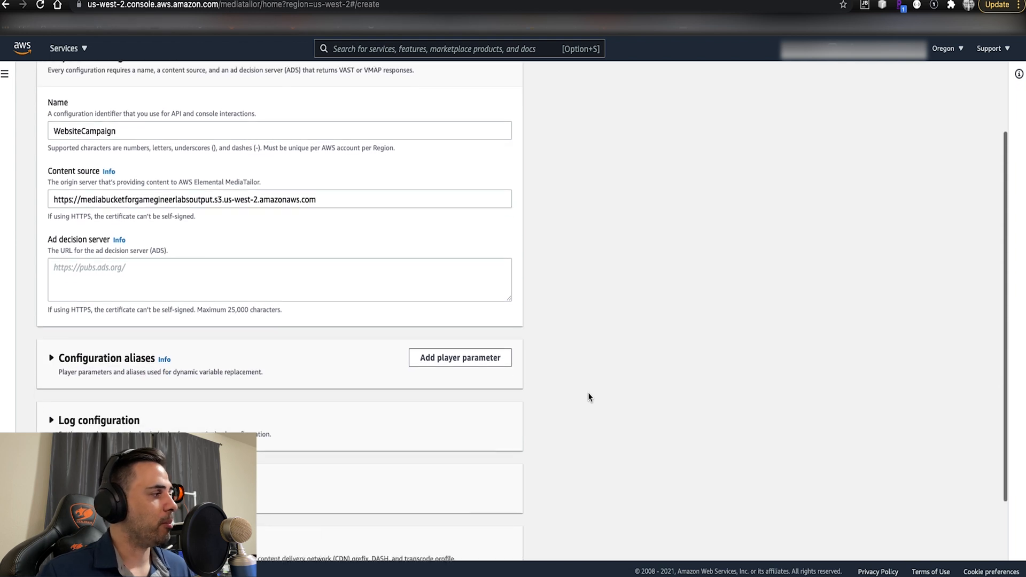
left_click(148, 268)
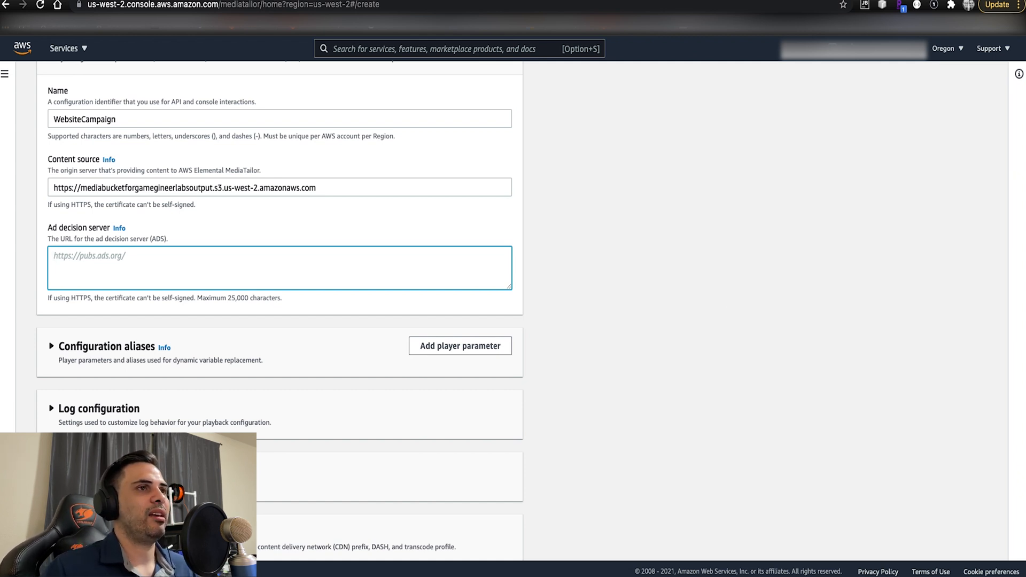
key("super+Tab")
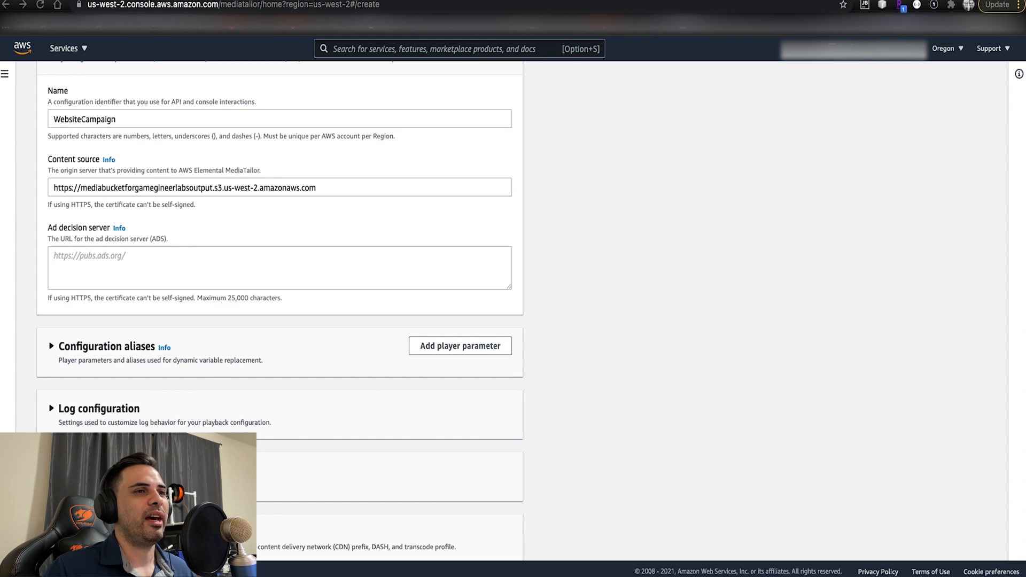
left_click(199, 271)
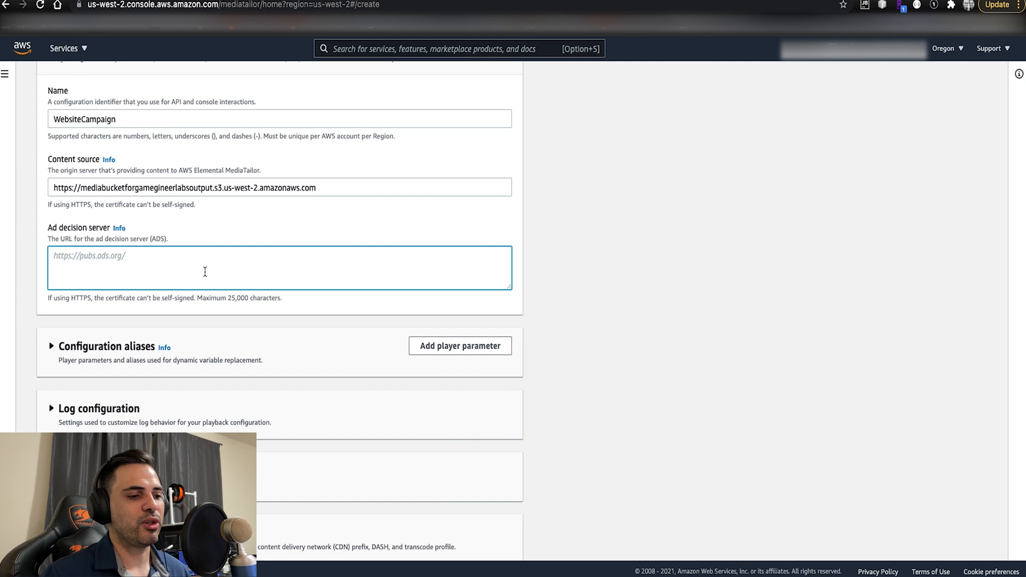
key("super+v")
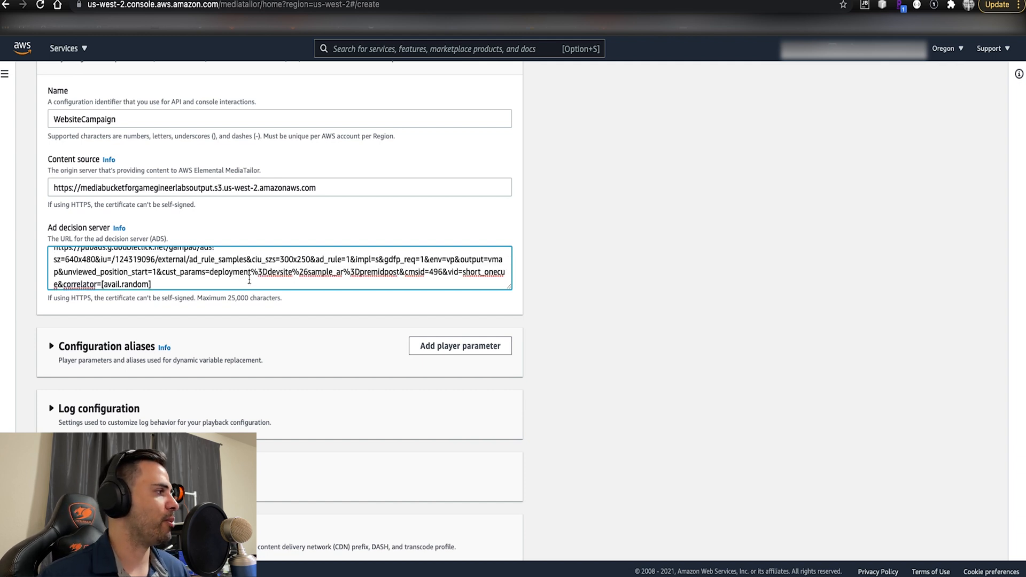
scroll(235, 279, "up", 3)
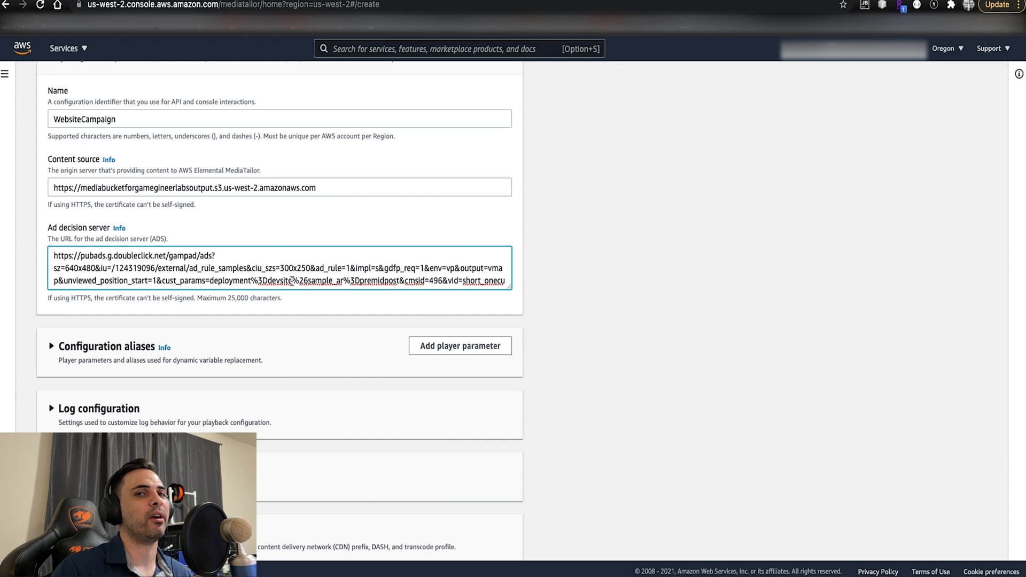
left_click(825, 293)
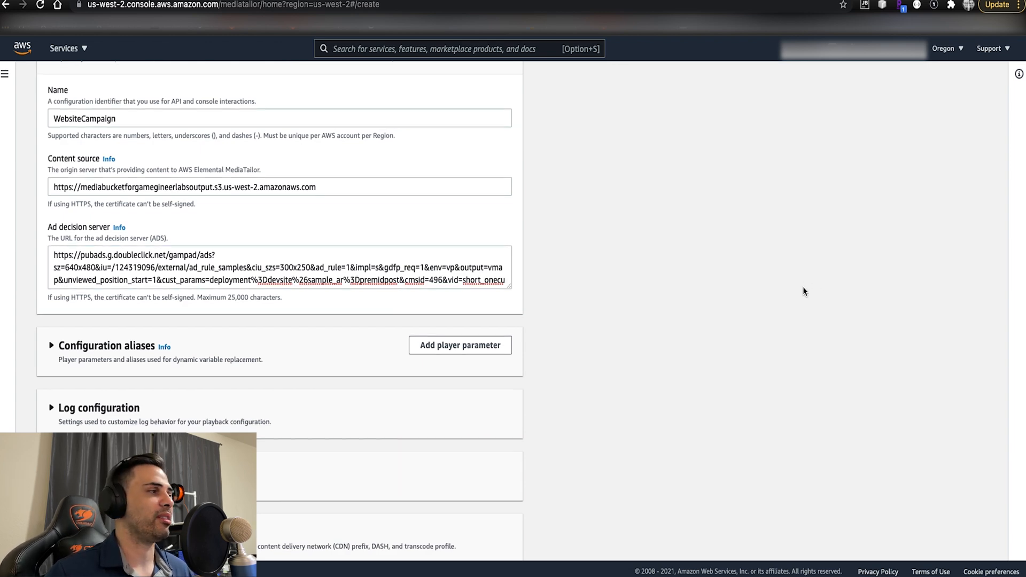
- Create the WebsiteCampaign configuration, leaving the aliases, log and personalization settings at their defaults
scroll(804, 291, "down", 2)
scroll(774, 289, "up", 3)
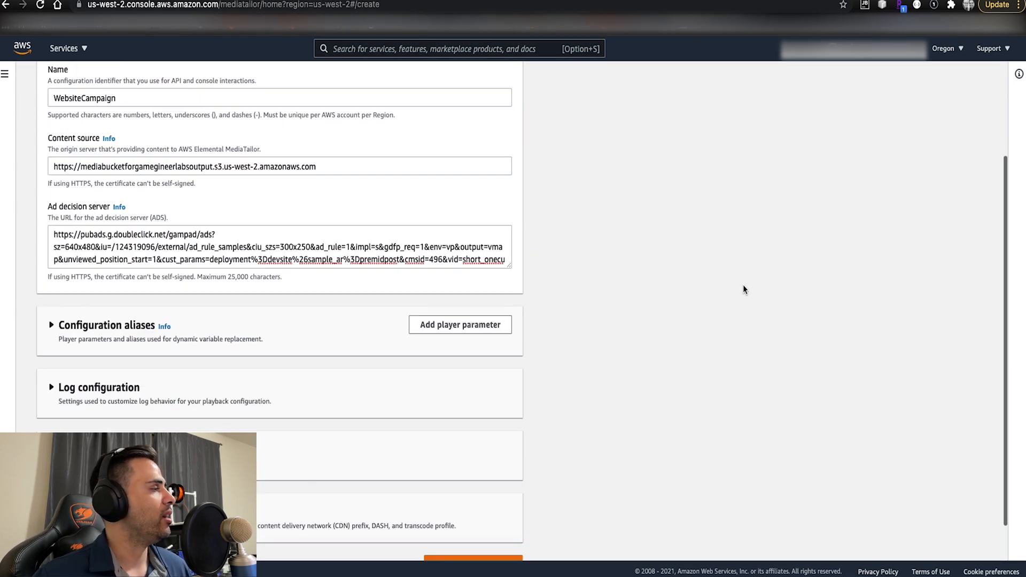
scroll(649, 354, "down", 3)
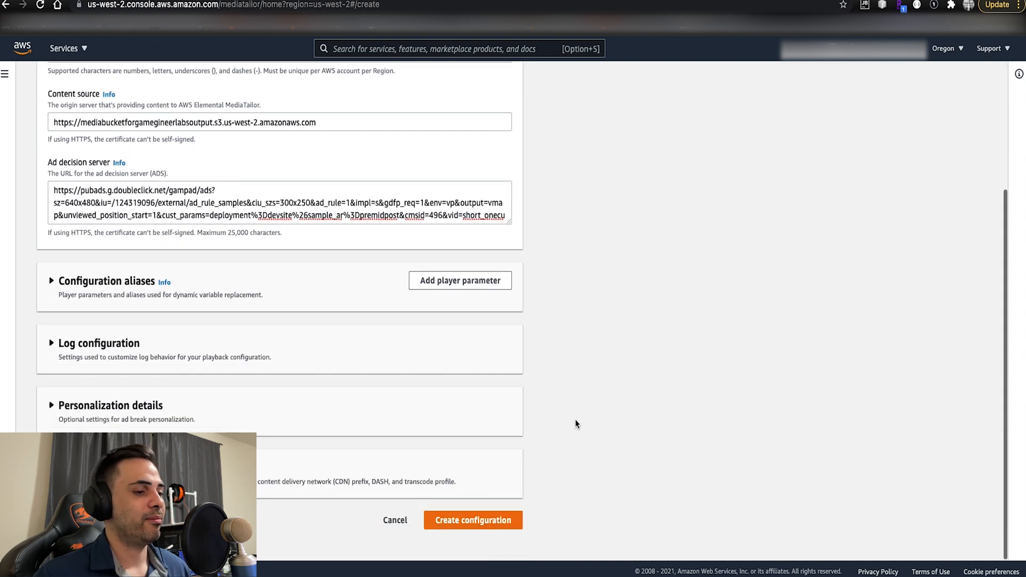
left_click(499, 518)
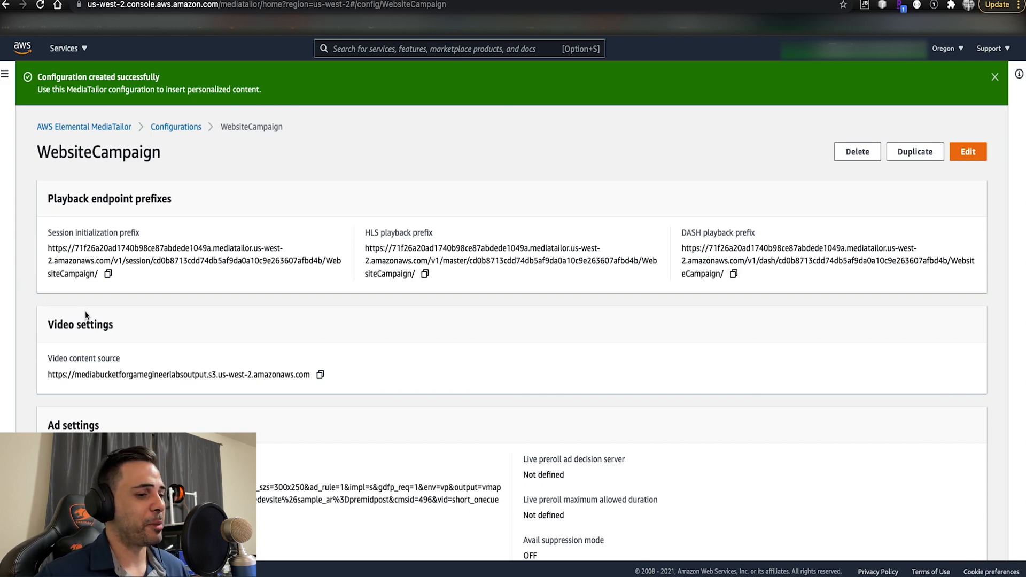
- Review the WebsiteCampaign configuration details and copy its HLS playback prefix
scroll(85, 311, "down", 9)
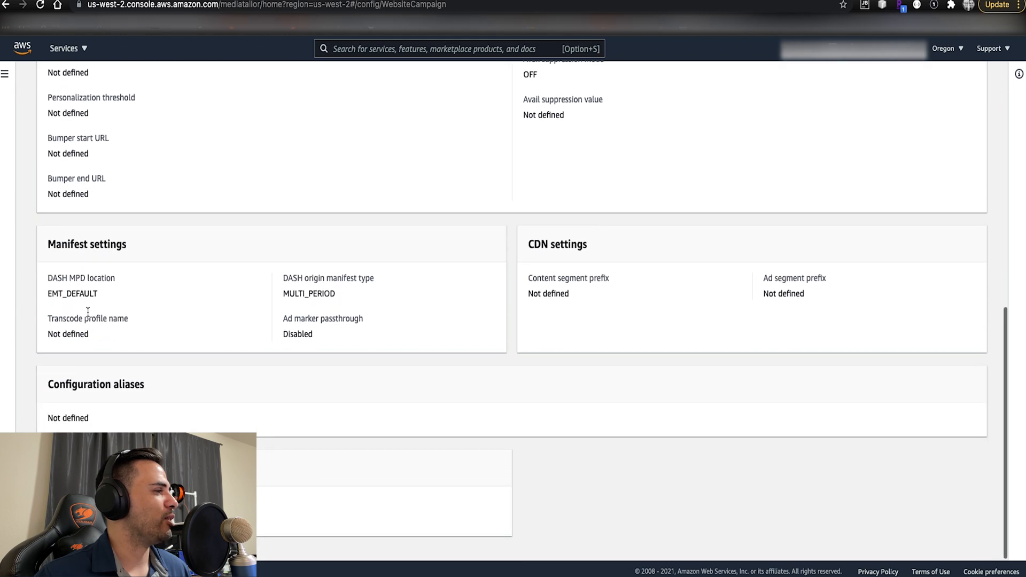
scroll(87, 312, "up", 5)
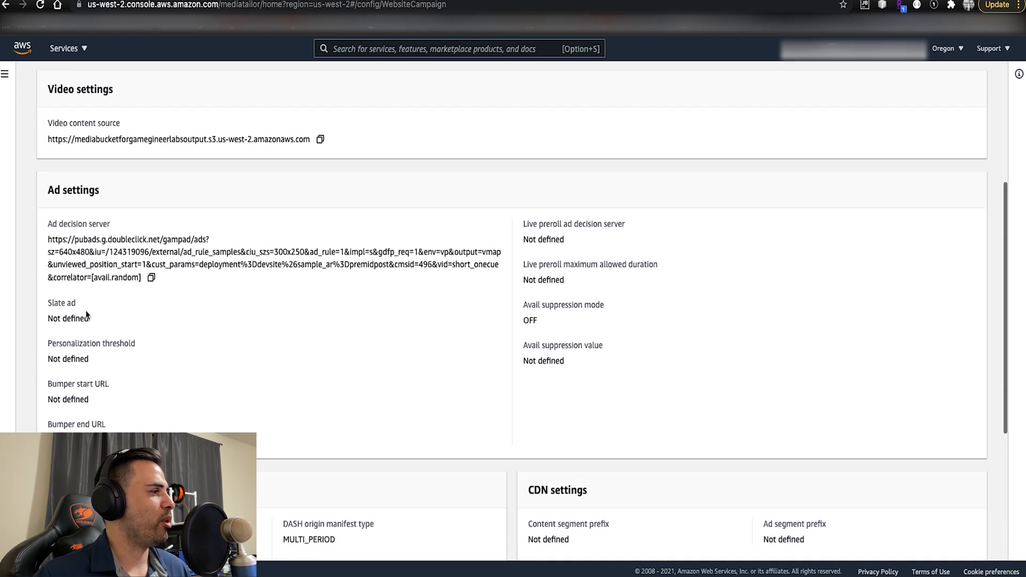
scroll(86, 310, "up", 4)
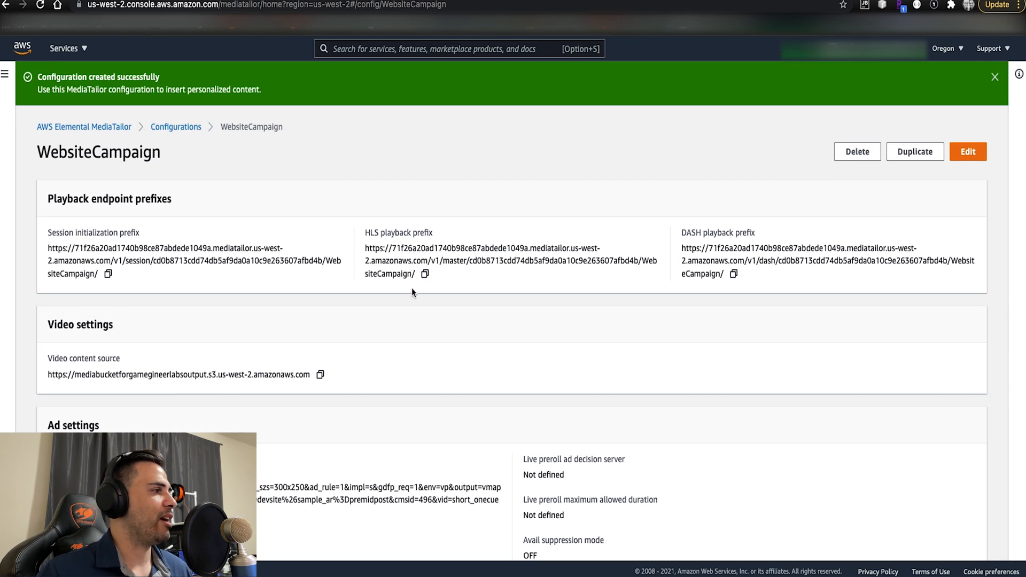
left_click_drag(364, 232, 441, 232)
left_click(370, 248)
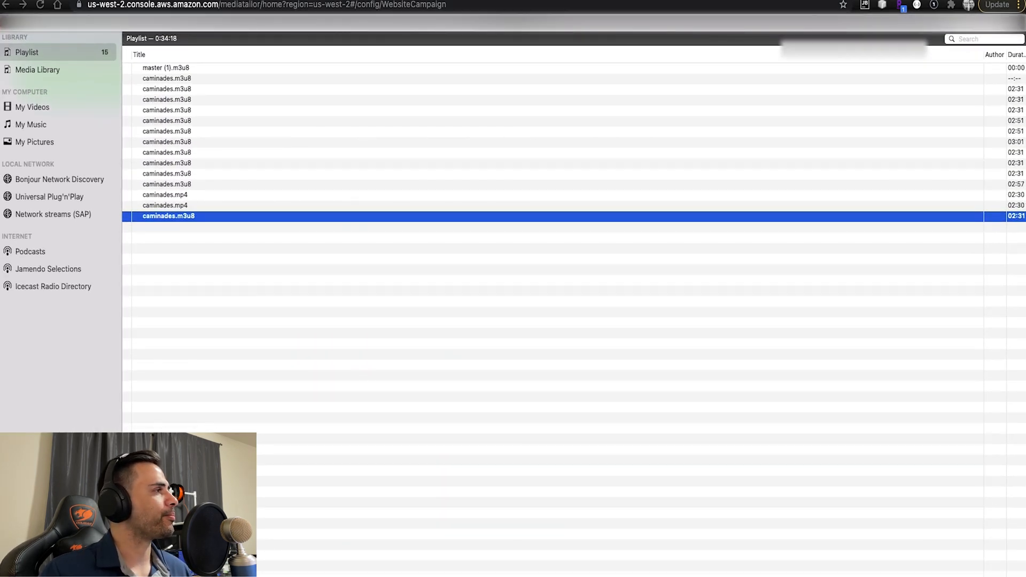
- Open a network stream in VLC from the copied HLS playback prefix with caminades.m3u8 appended
left_click(99, 1)
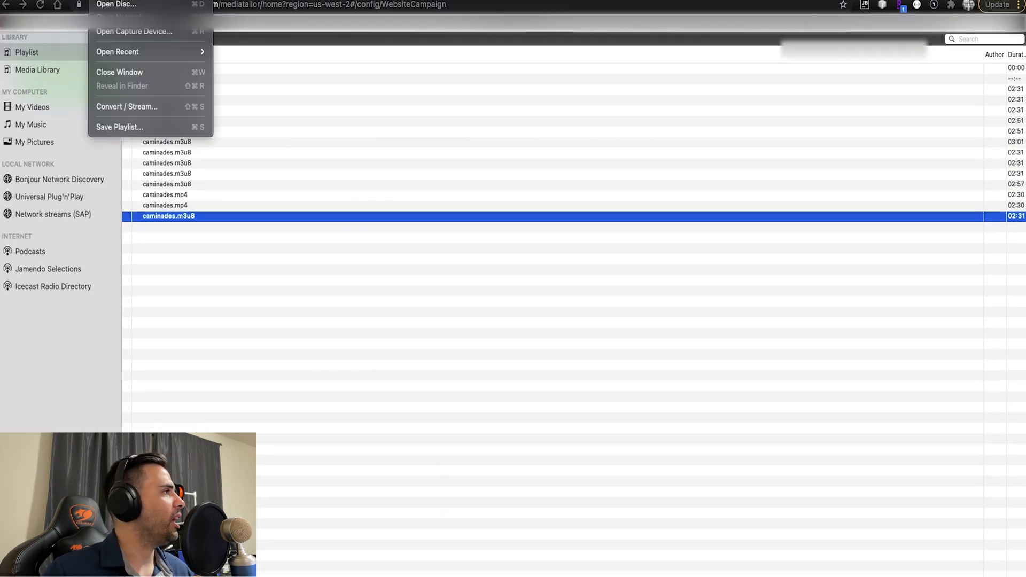
left_click(123, 16)
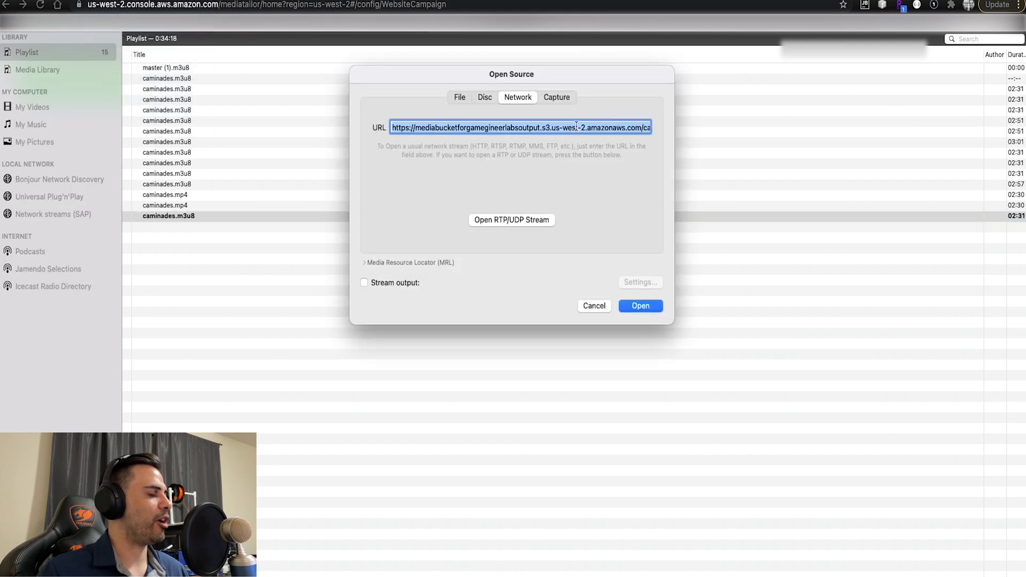
key("super+v")
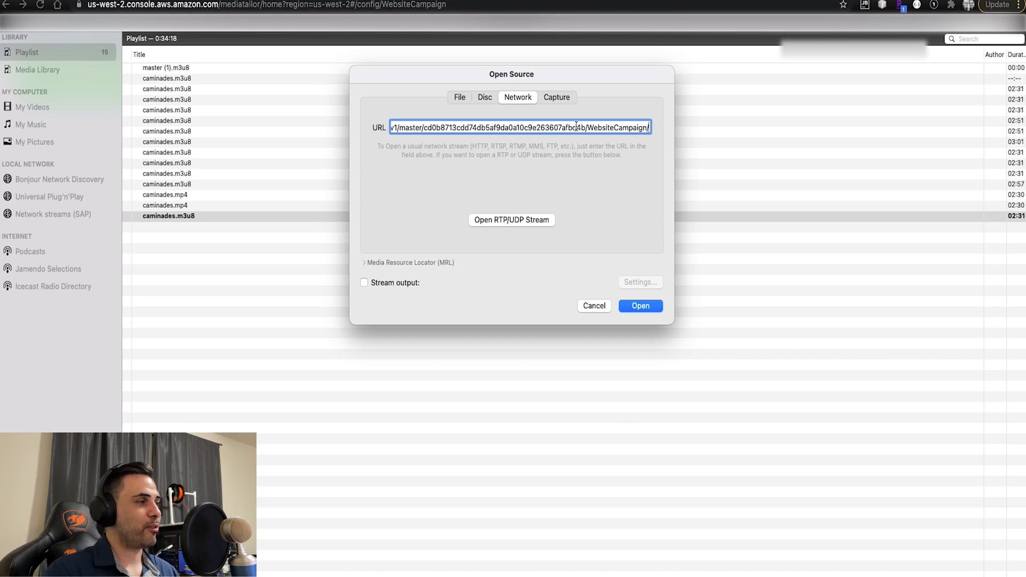
type("ca")
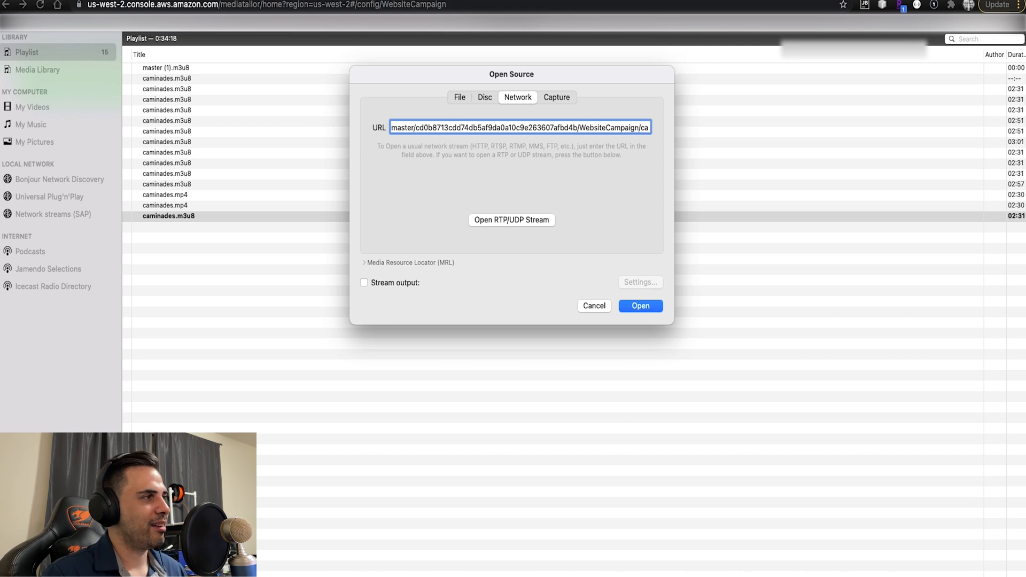
type("minades")
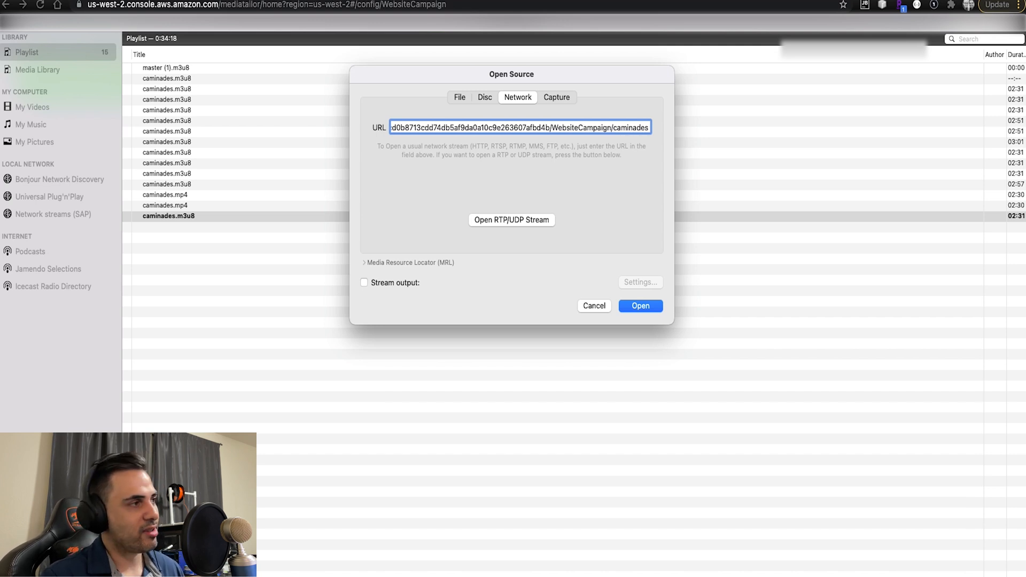
type(".m3")
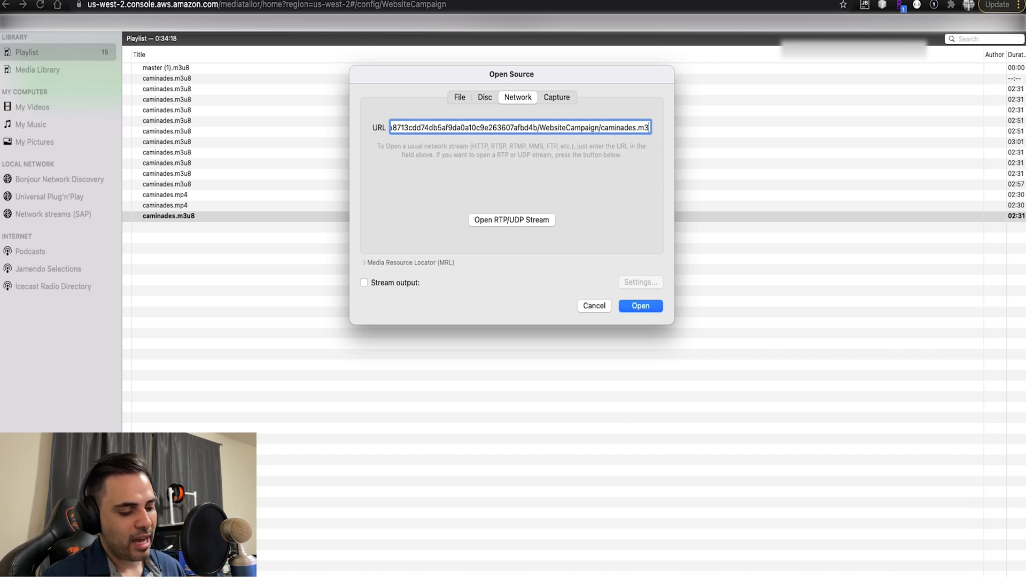
type("u8")
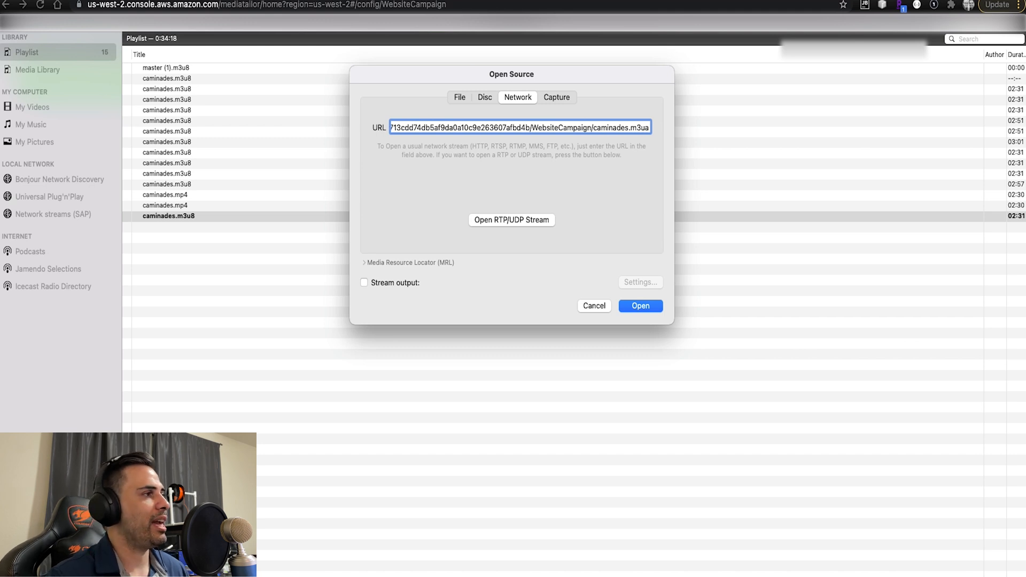
key("BackSpace")
type("8")
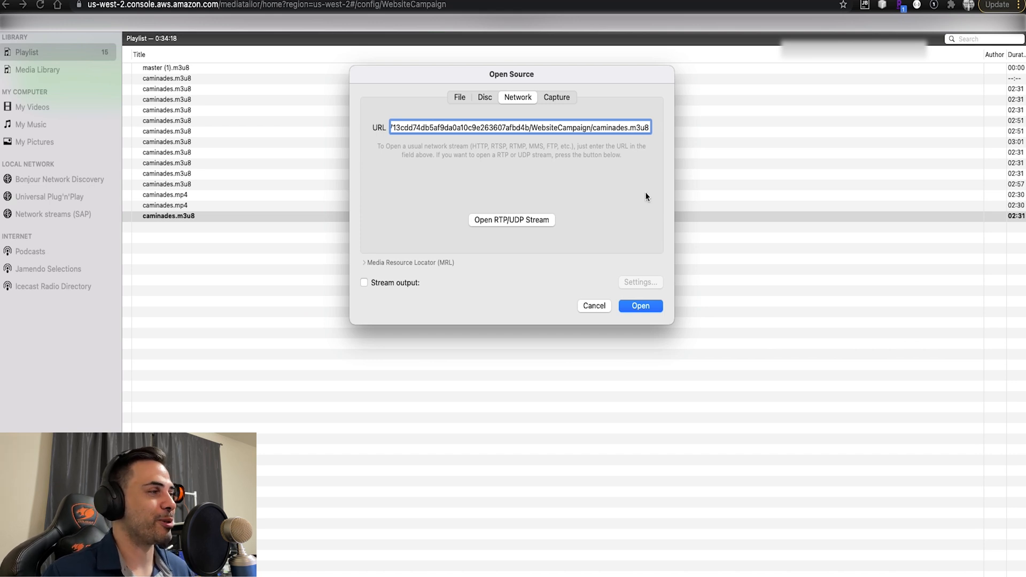
left_click_drag(593, 128, 653, 129)
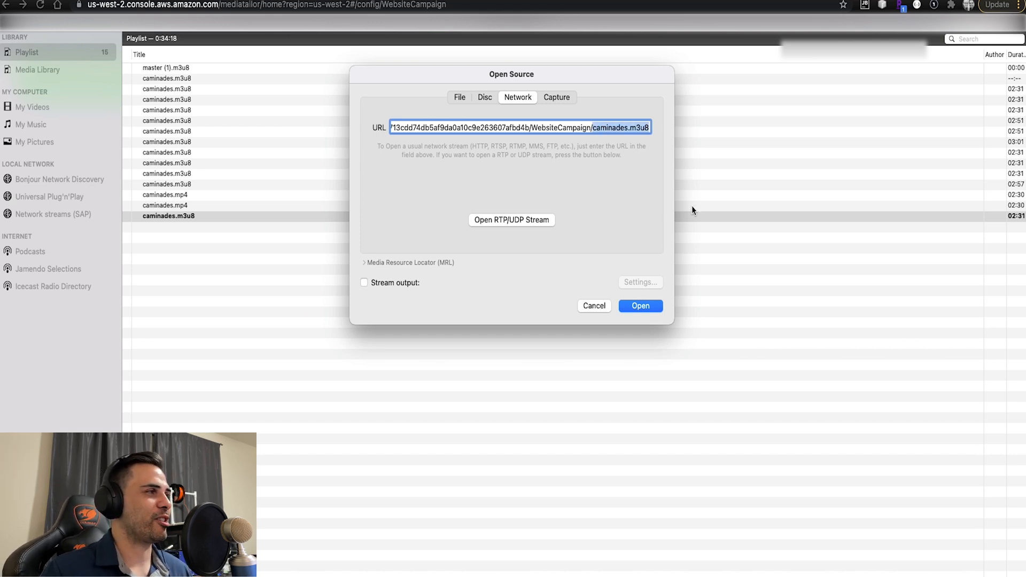
left_click(641, 307)
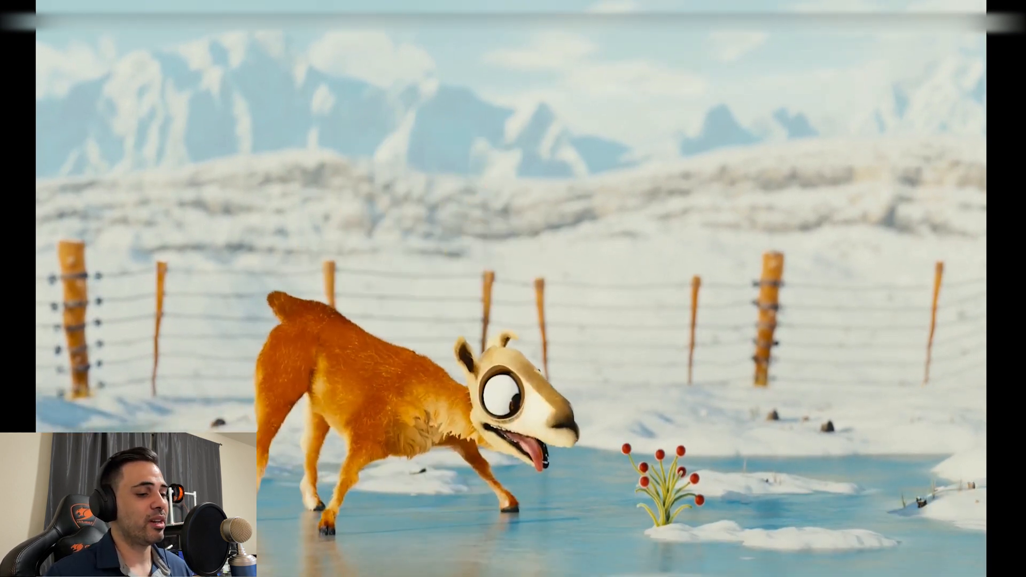
- Check the ad-stitched playback, stop the stream and clear the player window away to get back to the MediaTailor console
key("space")
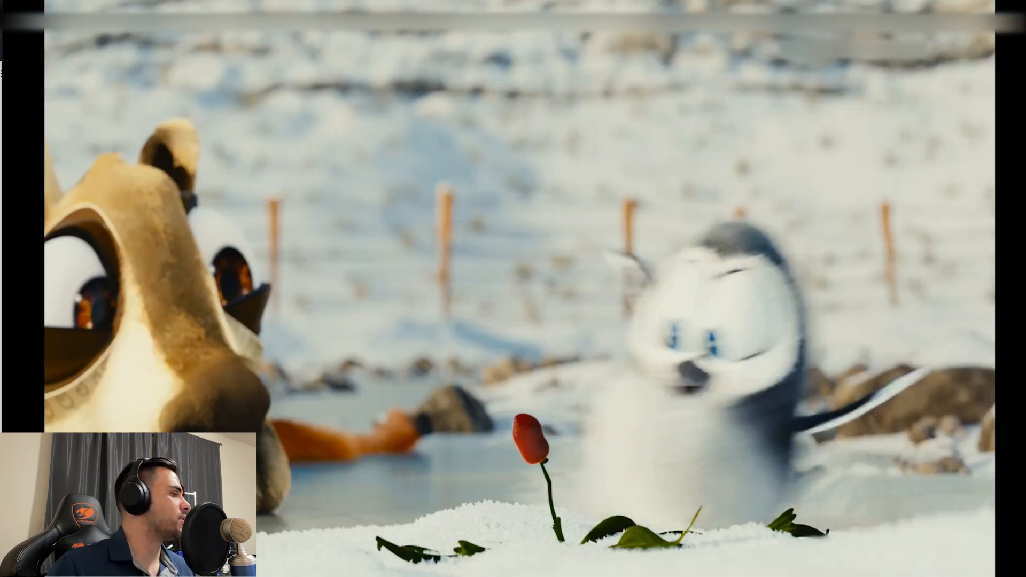
key("super+period")
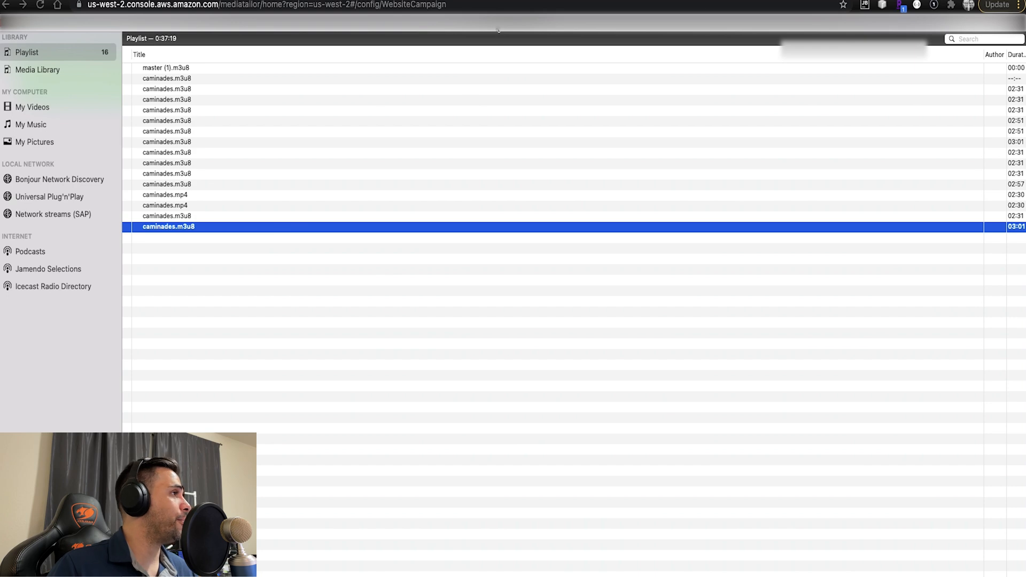
left_click_drag(496, 25, 1025, 1)
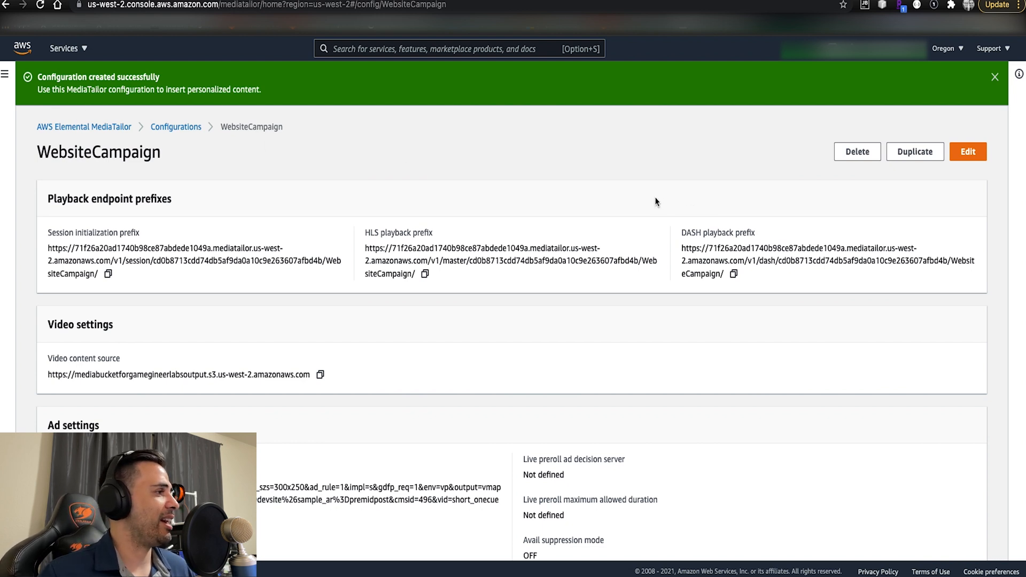
- Look over the WebsiteCampaign settings page and go to the list of ad insertion configurations
scroll(627, 191, "down", 10)
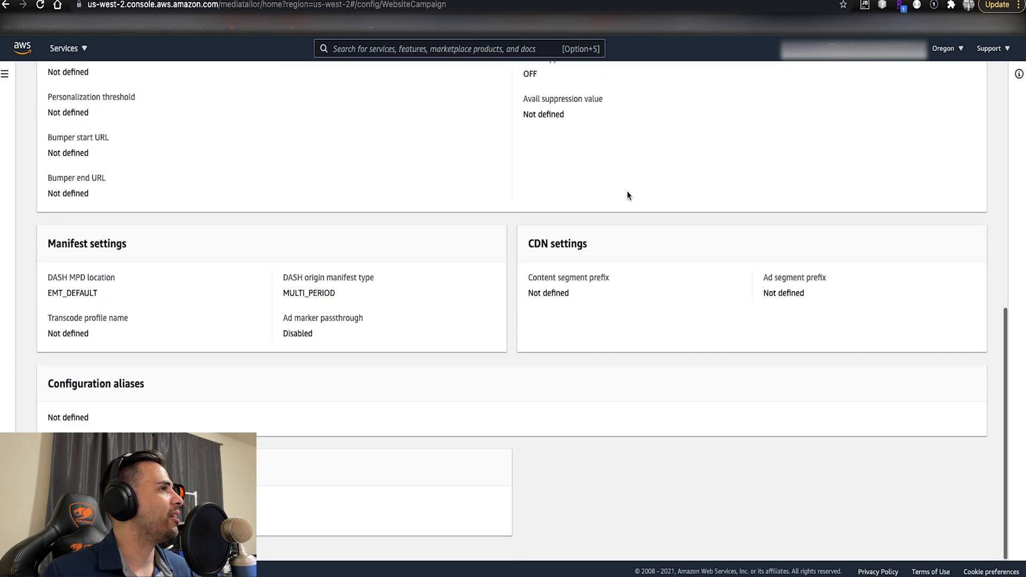
scroll(624, 191, "up", 10)
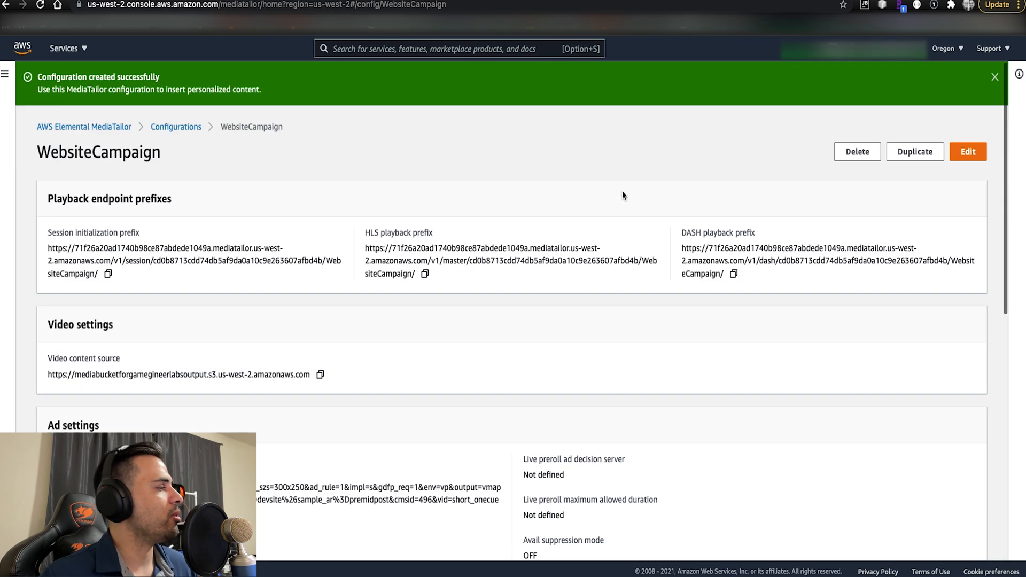
left_click(3, 75)
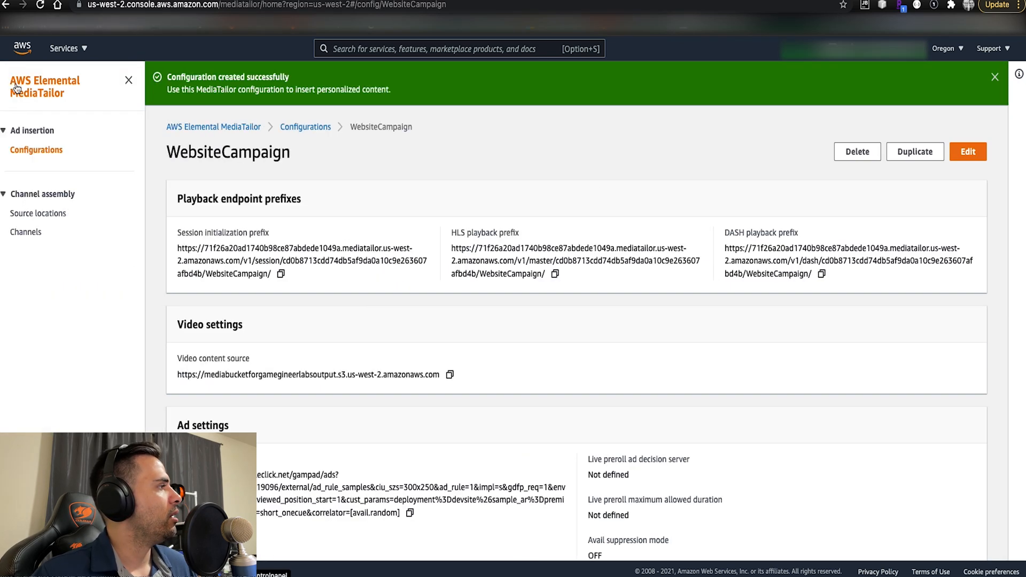
left_click(36, 151)
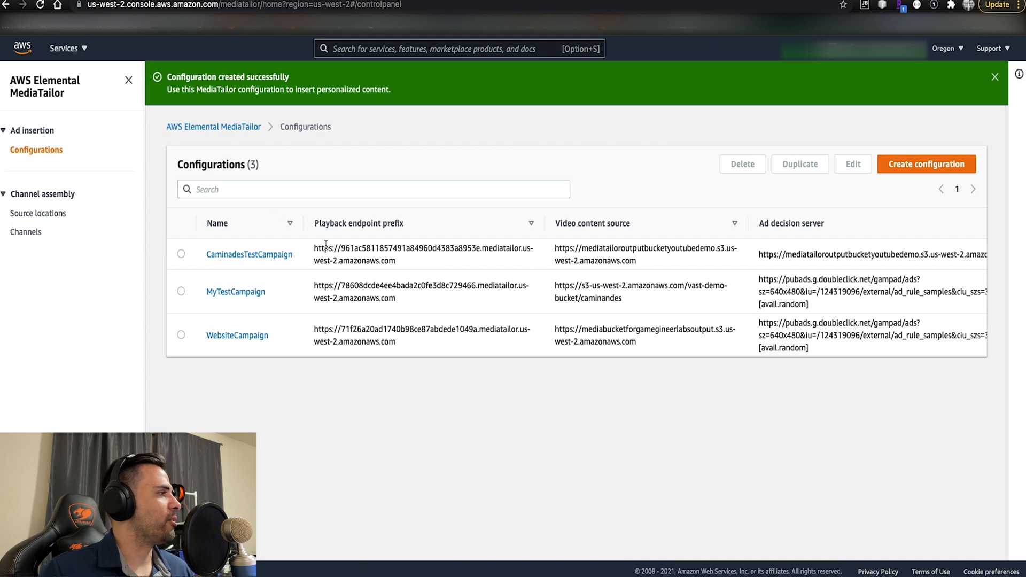
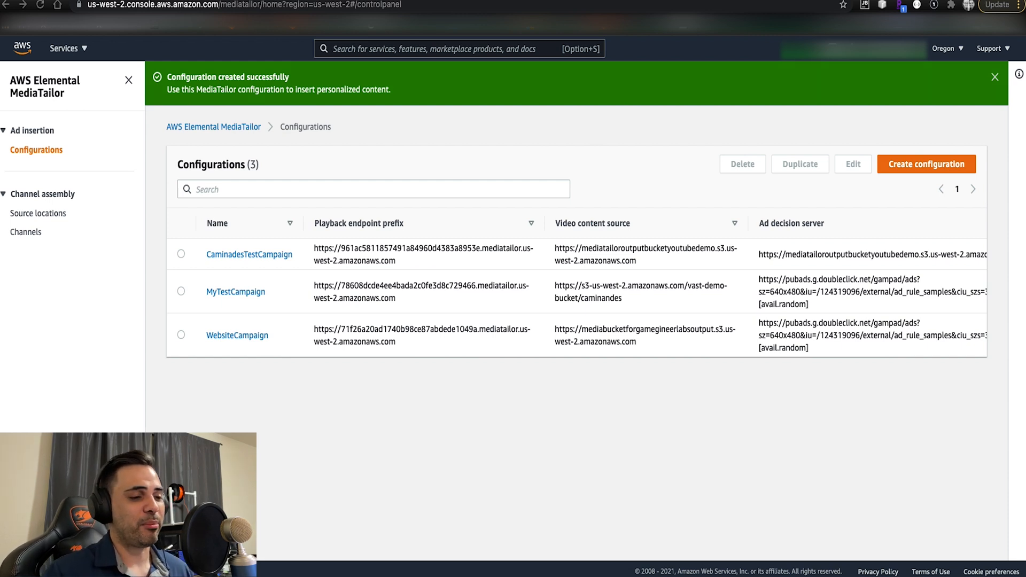
- Go to the S3 service and open the mediabucketforgamegineerlabsoutput bucket
left_click(422, 51)
type("s3")
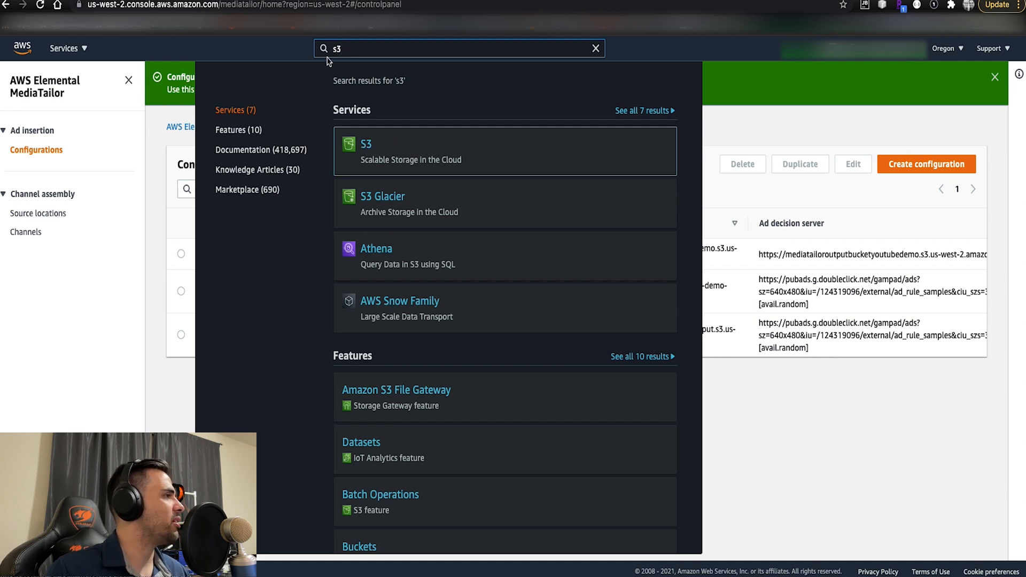
left_click(365, 146)
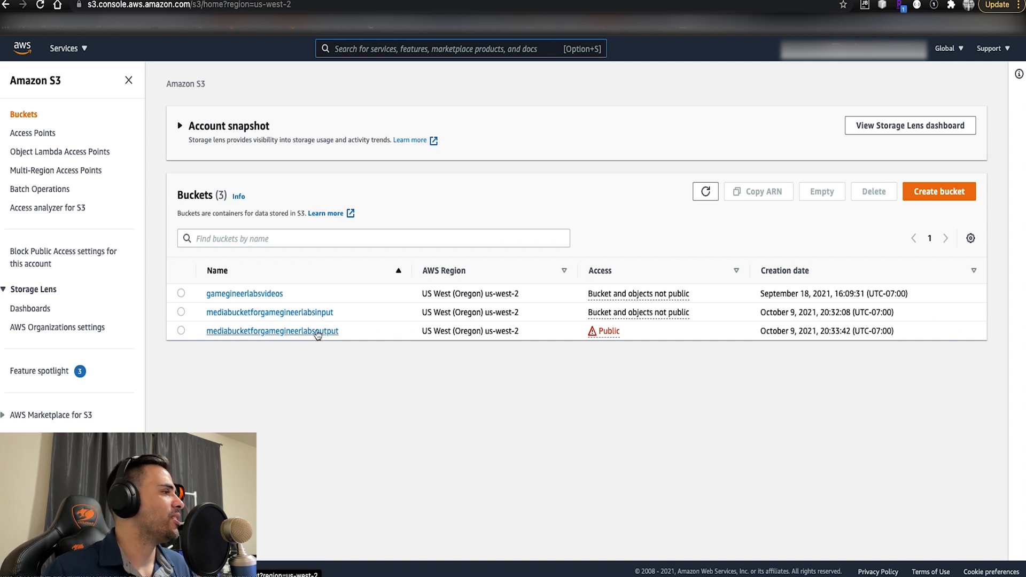
left_click(321, 332)
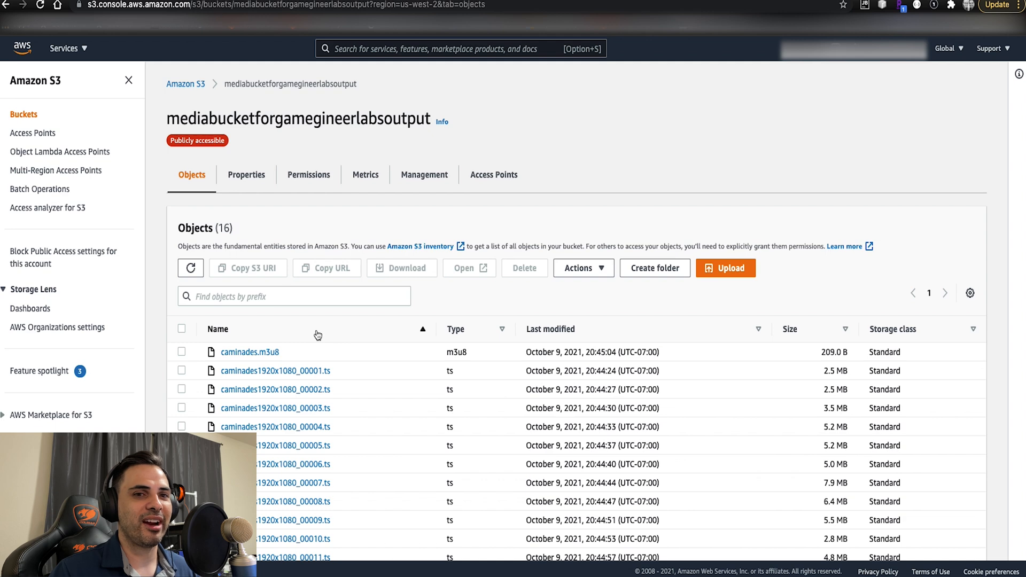
- Check the object URL of caminades.m3u8, return to the bucket and look over its object list
left_click(243, 353)
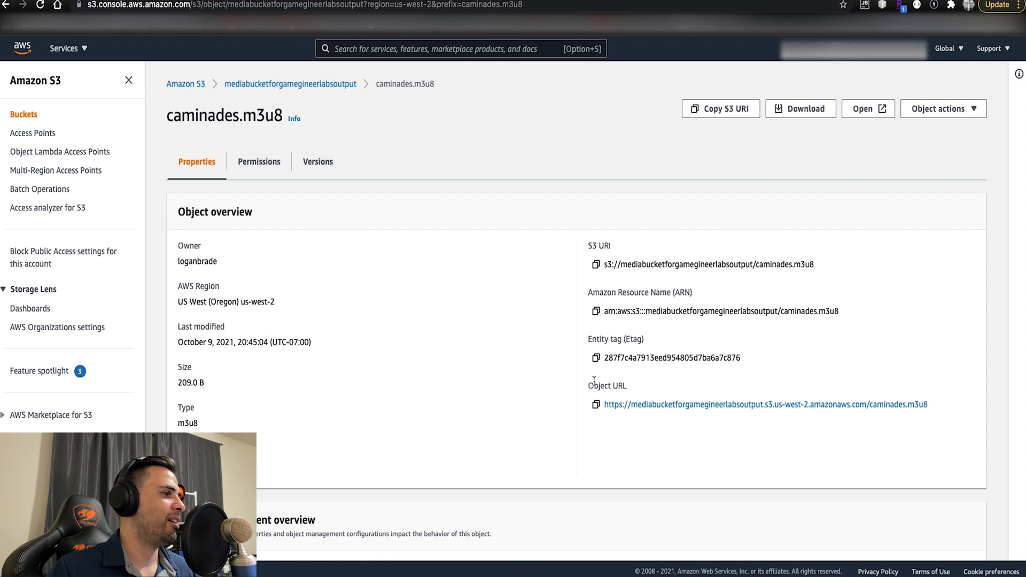
left_click_drag(589, 385, 626, 387)
mouse_move(938, 406)
left_mouse_down()
mouse_move(605, 411)
mouse_move(921, 411)
left_mouse_up()
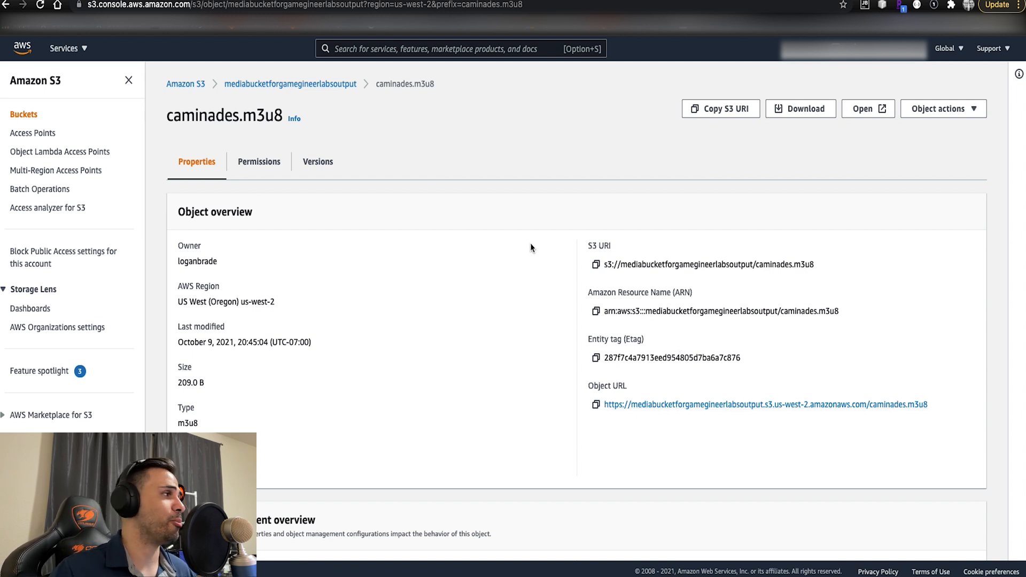
left_click(313, 85)
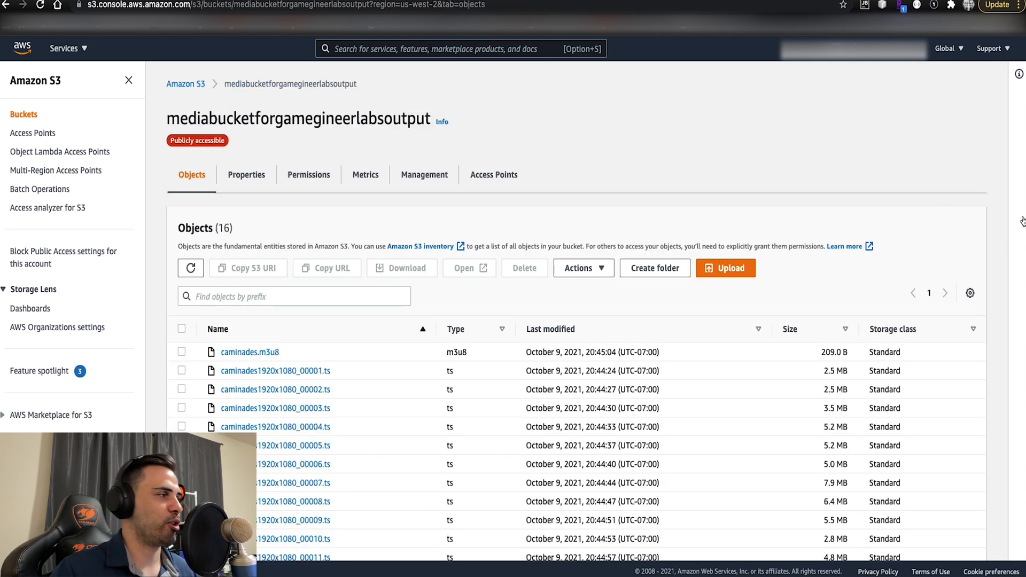
scroll(842, 279, "down", 3)
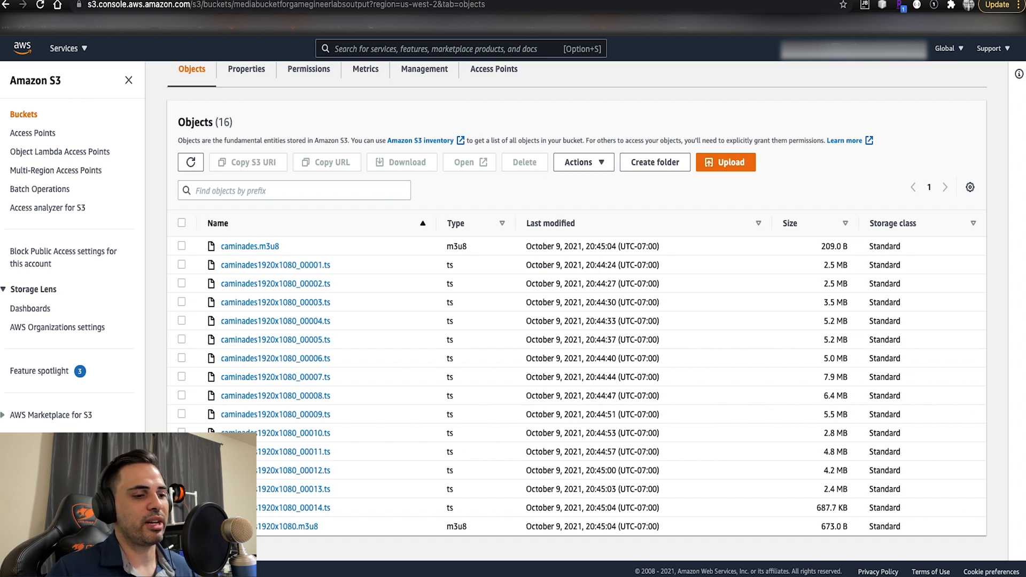
- Upload StockVideo.mp4 and StockVideo1.mp4 to the mediabucketforgamegineerlabsoutput bucket and close the upload status page
left_click(722, 163)
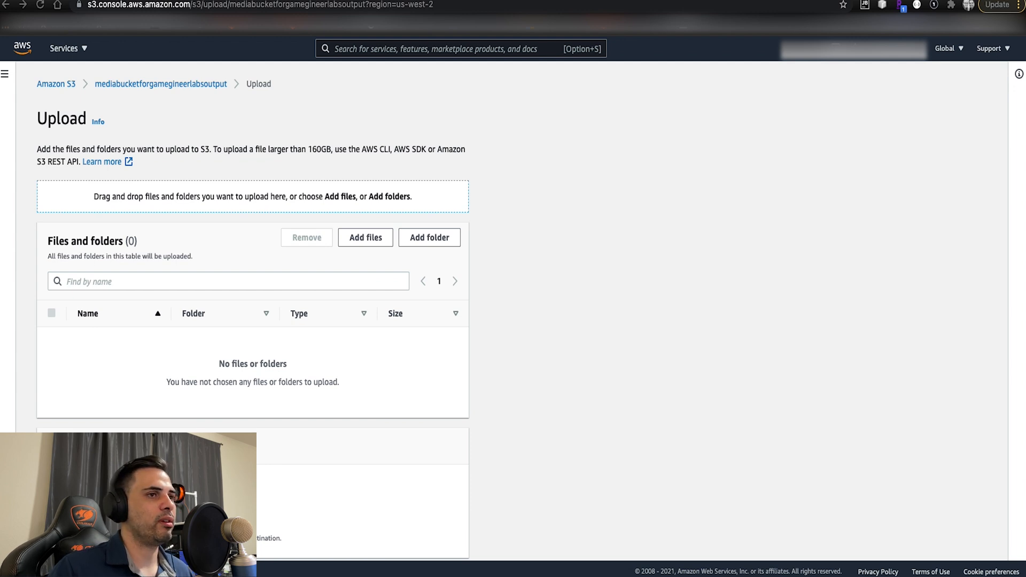
left_click_drag(751, 300, 312, 353)
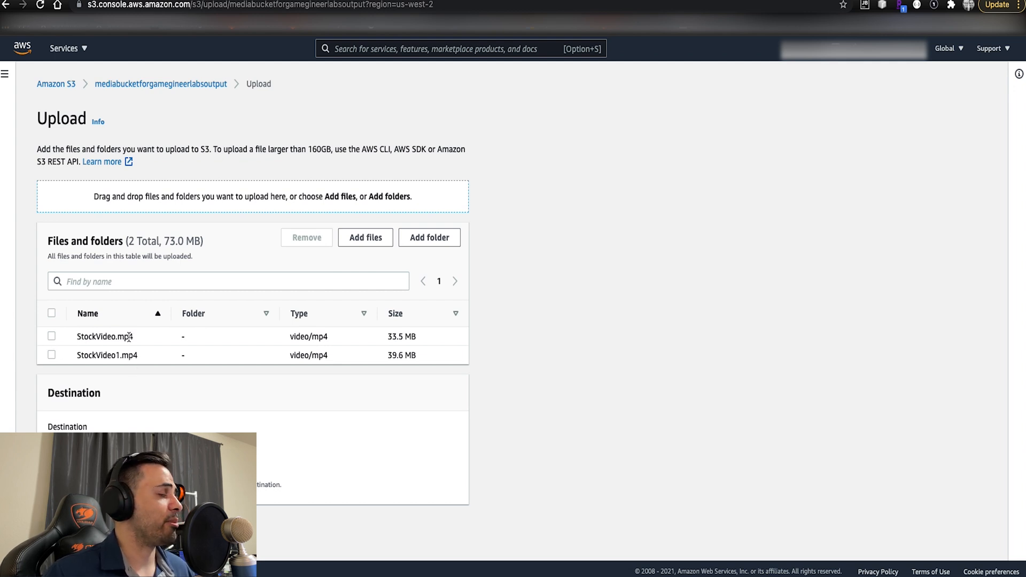
left_click_drag(129, 336, 116, 336)
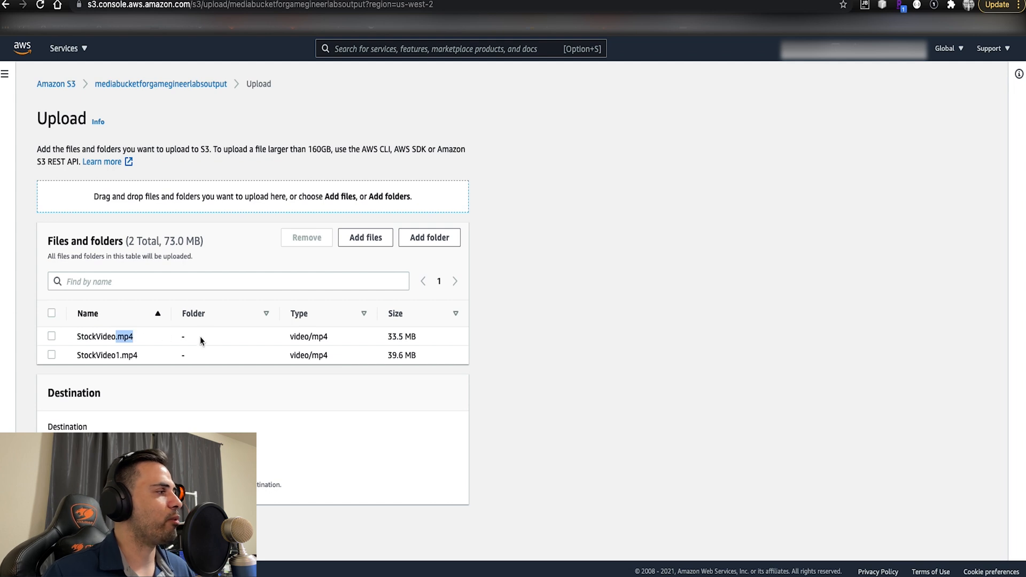
left_click(558, 382)
scroll(563, 384, "down", 2)
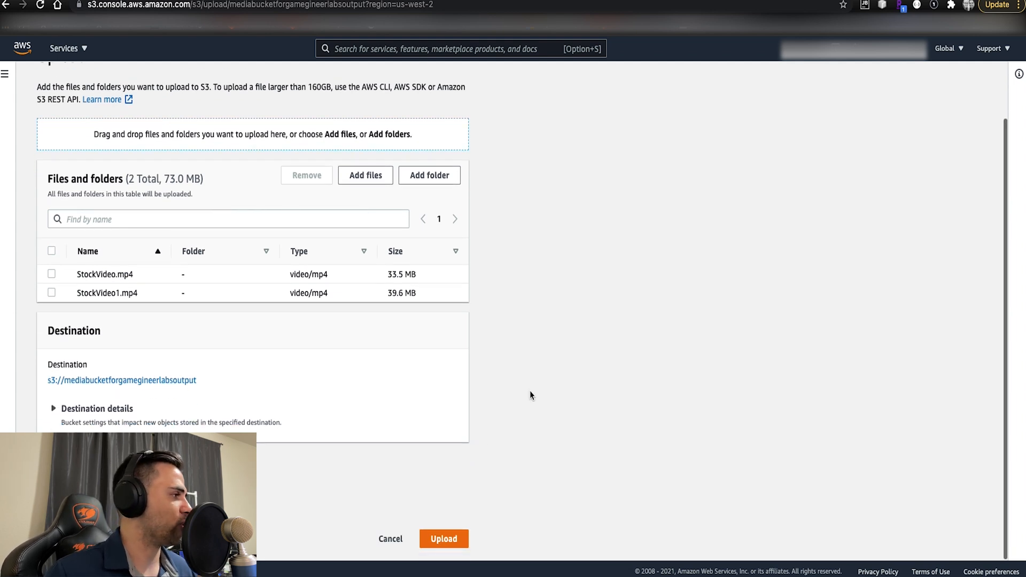
left_click(446, 539)
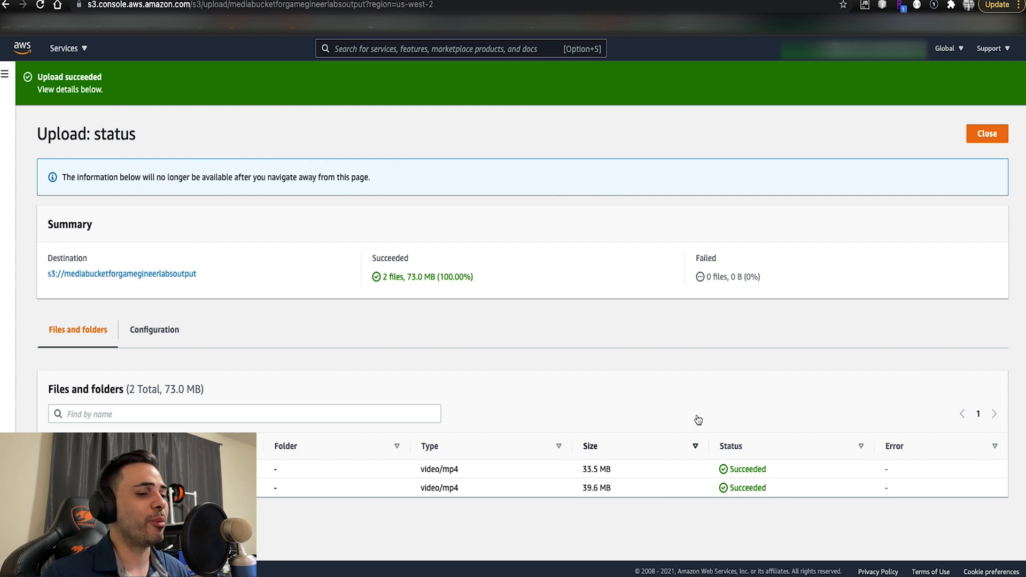
left_click(981, 134)
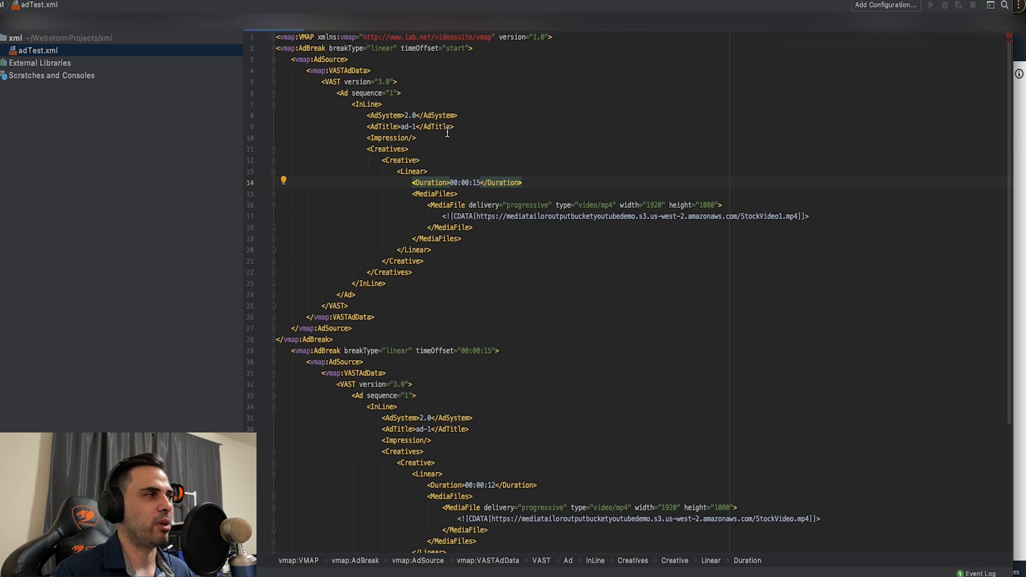
- In WebStorm, examine the structure of adTest.xml, particularly the opening and closing VMAP tags that enclose the ad breaks
scroll(447, 140, "down", 1)
scroll(447, 139, "up", 1)
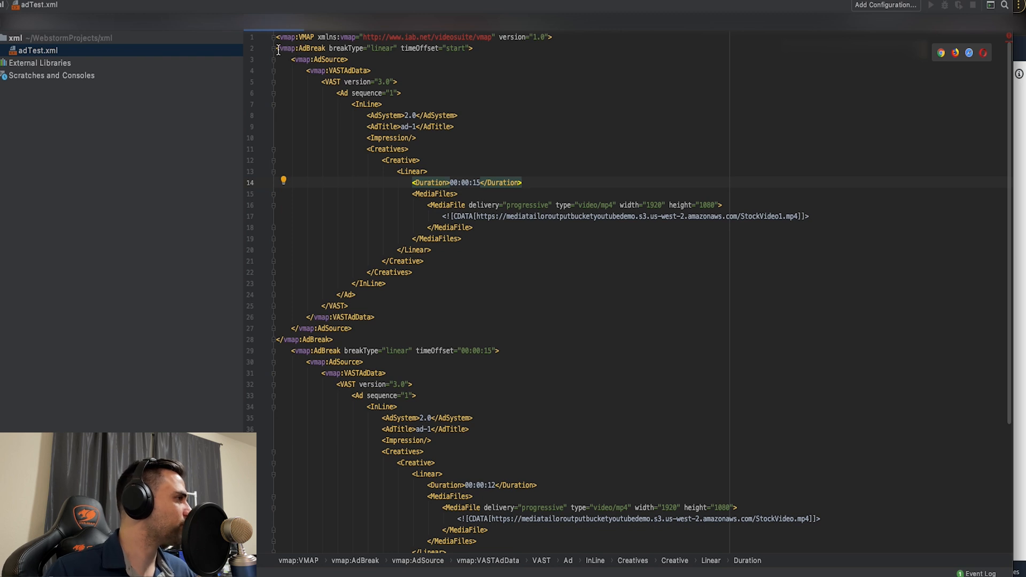
left_click_drag(278, 49, 482, 51)
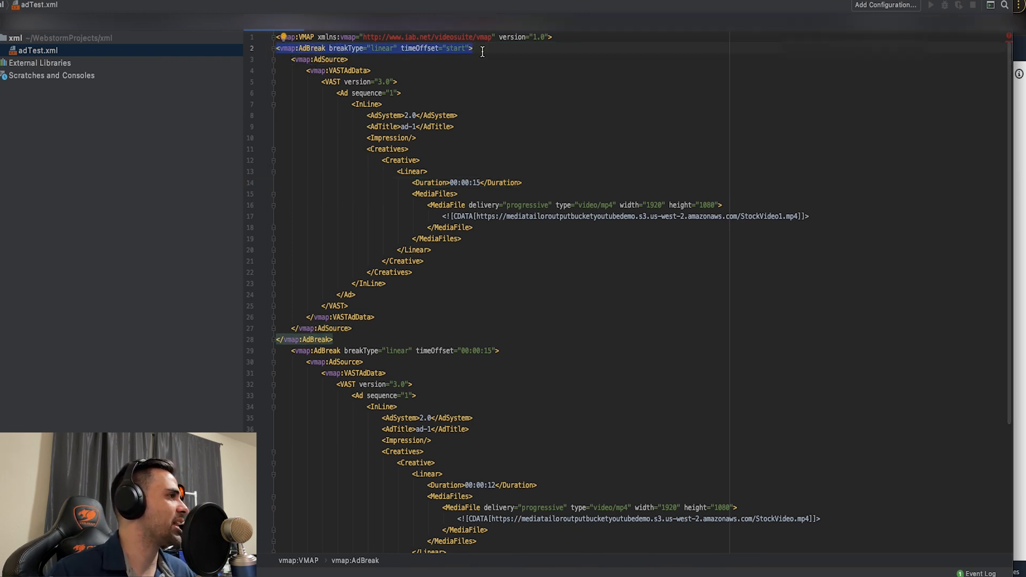
left_click_drag(553, 38, 272, 38)
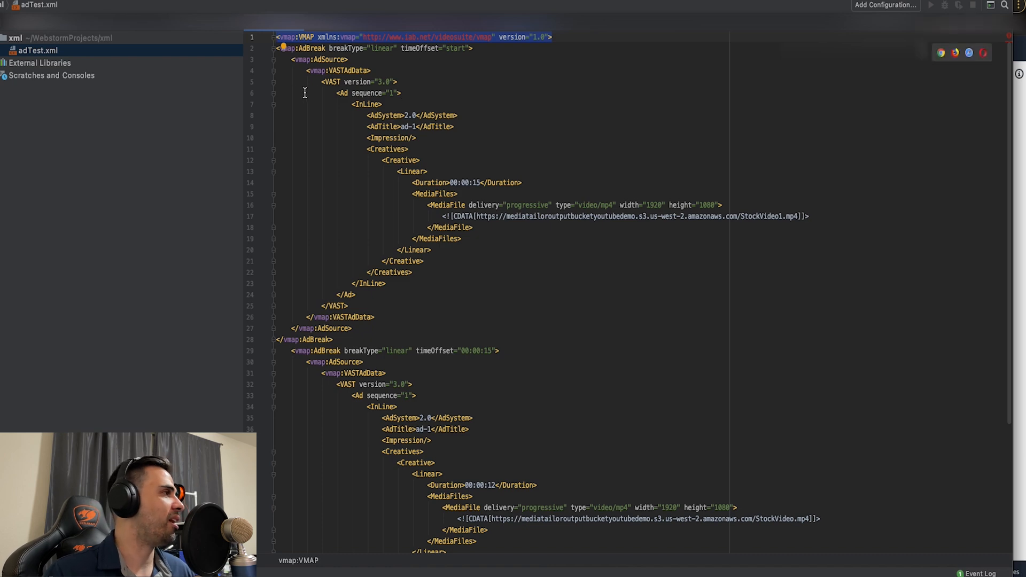
scroll(437, 86, "down", 5)
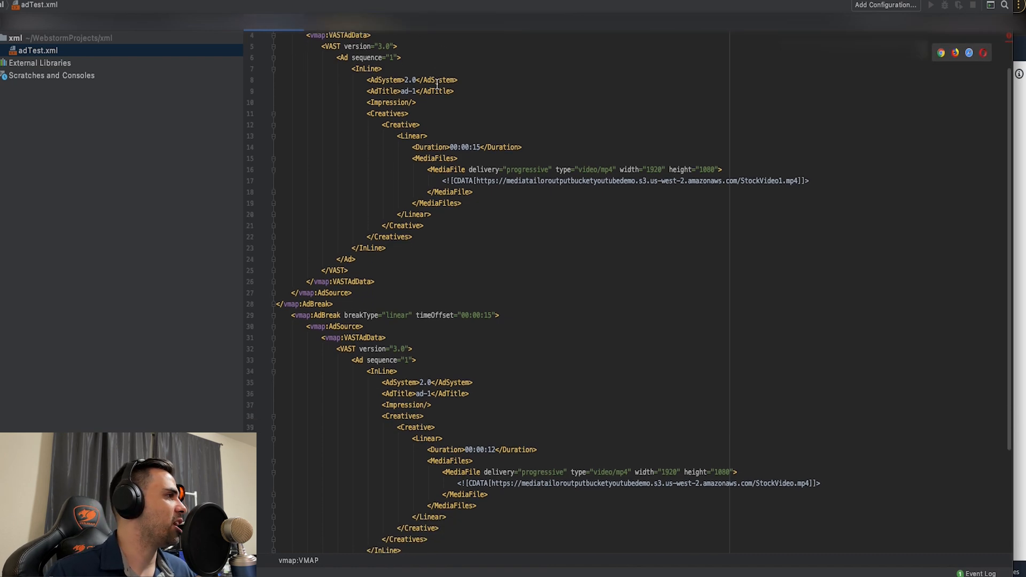
scroll(437, 85, "up", 5)
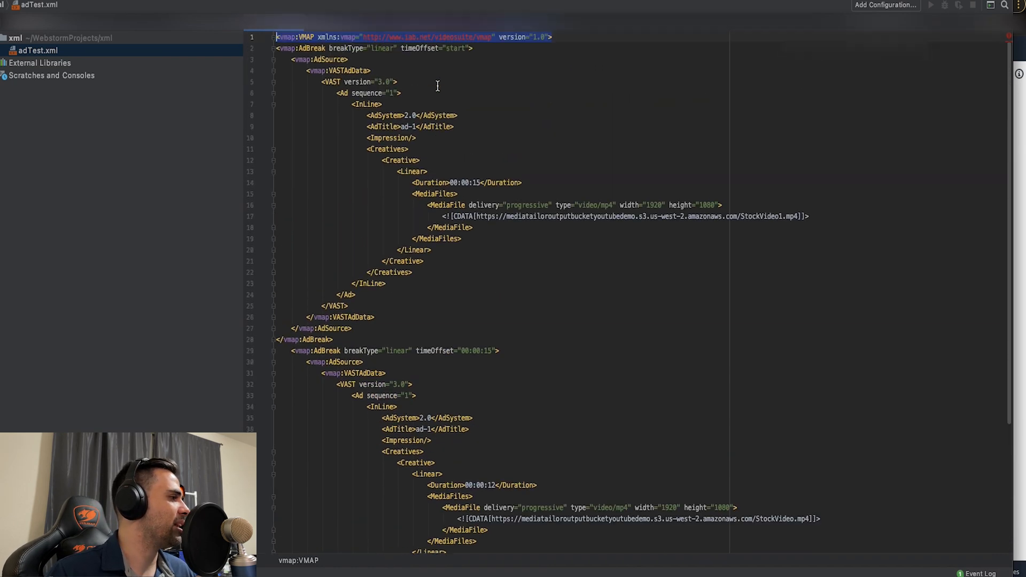
scroll(434, 94, "down", 5)
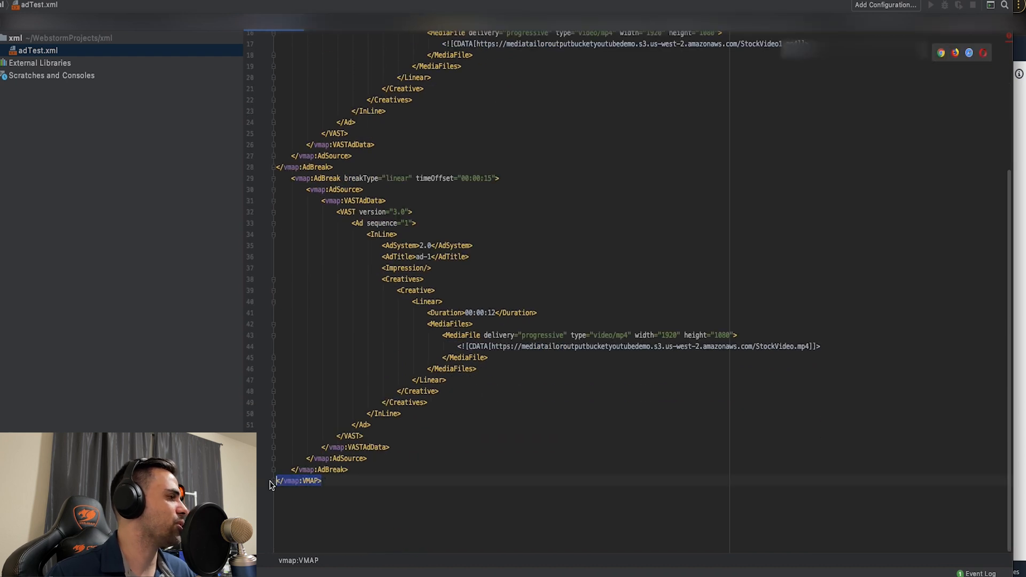
left_click_drag(275, 482, 322, 482)
scroll(353, 210, "up", 5)
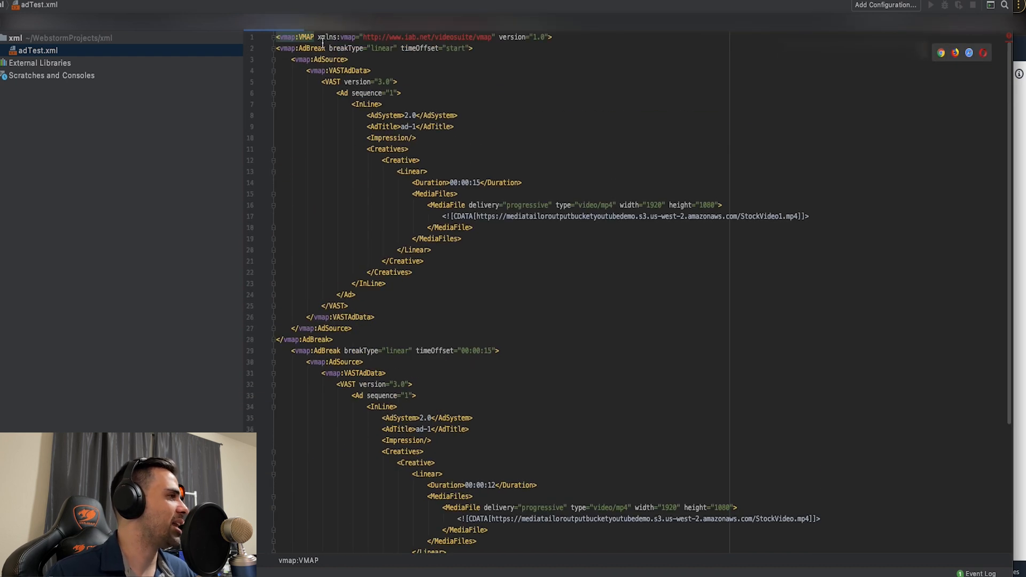
left_click_drag(552, 37, 286, 37)
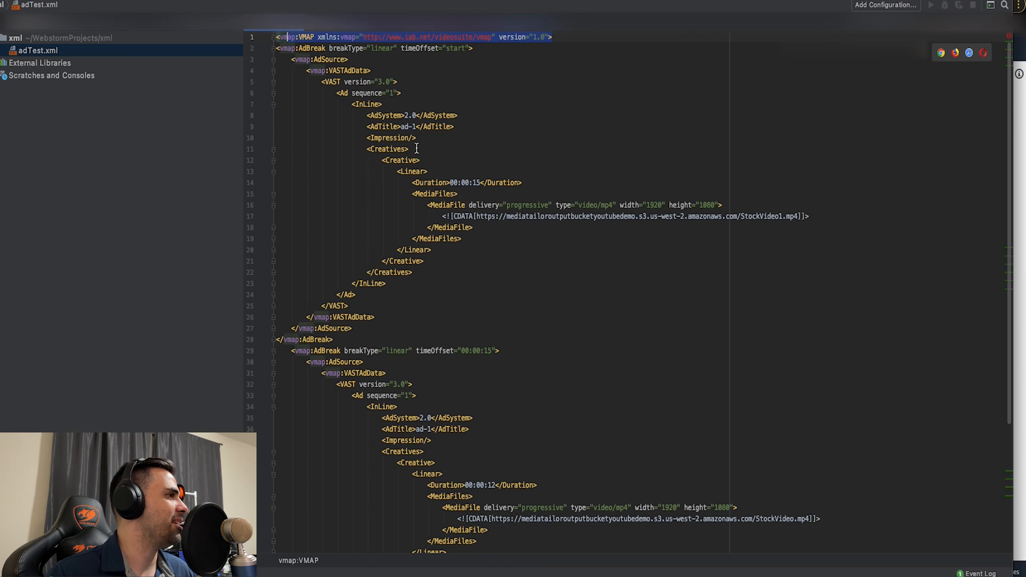
scroll(417, 149, "down", 5)
left_click_drag(332, 483, 276, 481)
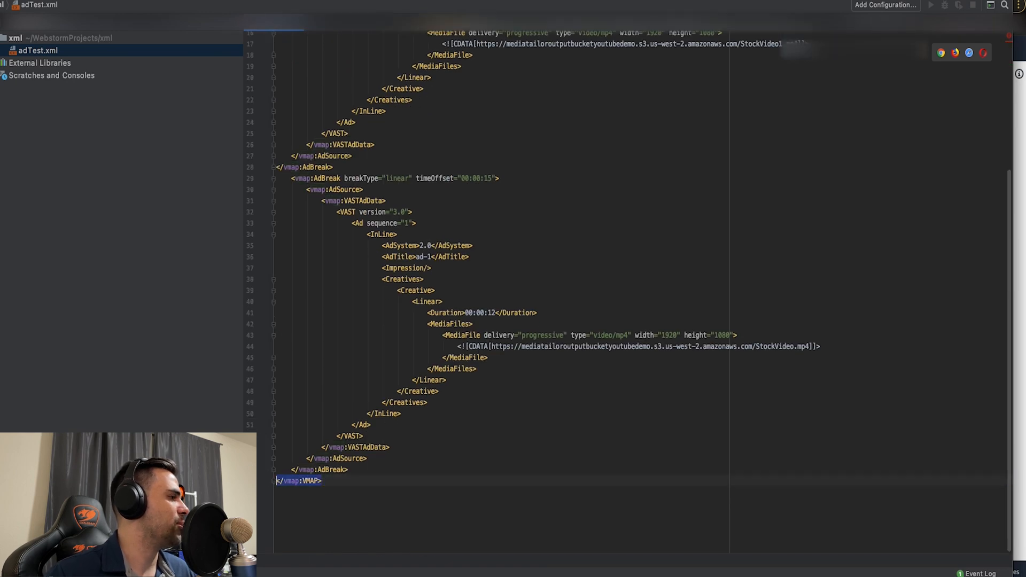
scroll(324, 385, "up", 5)
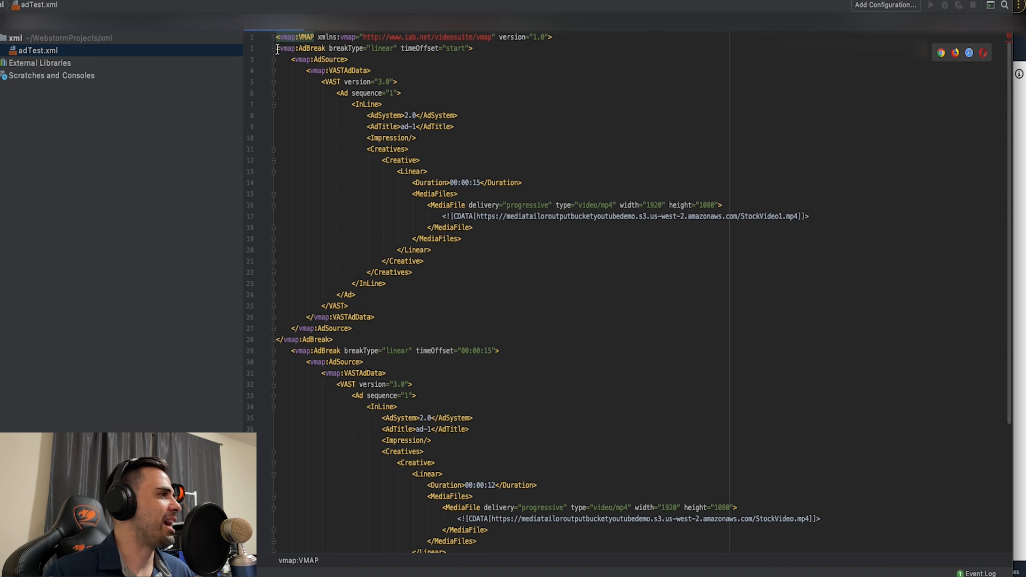
- Examine the first AdBreak block in full, including its start time offset, and compare it with the second block
left_click_drag(277, 49, 378, 337)
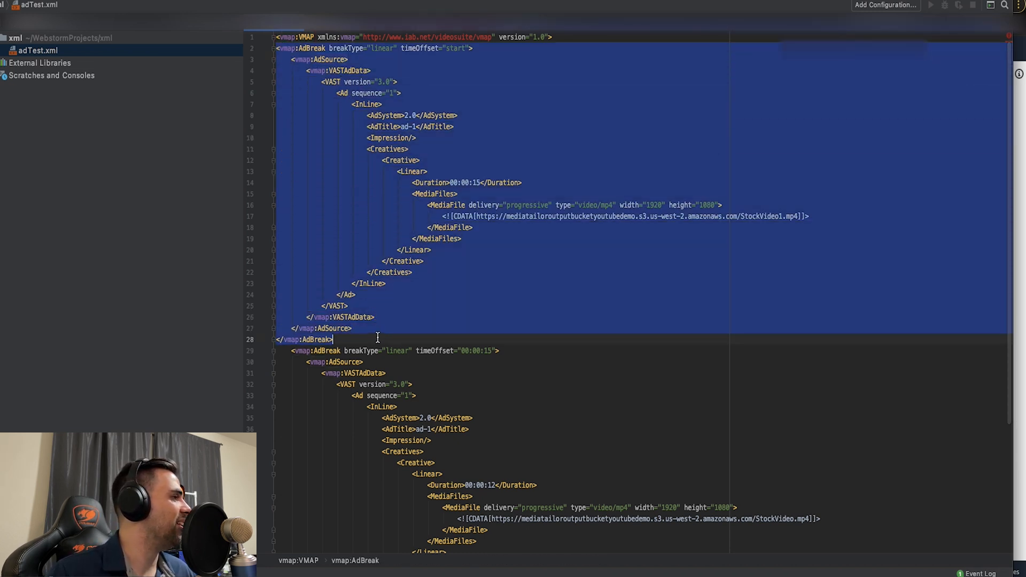
scroll(378, 338, "down", 1)
scroll(378, 338, "up", 1)
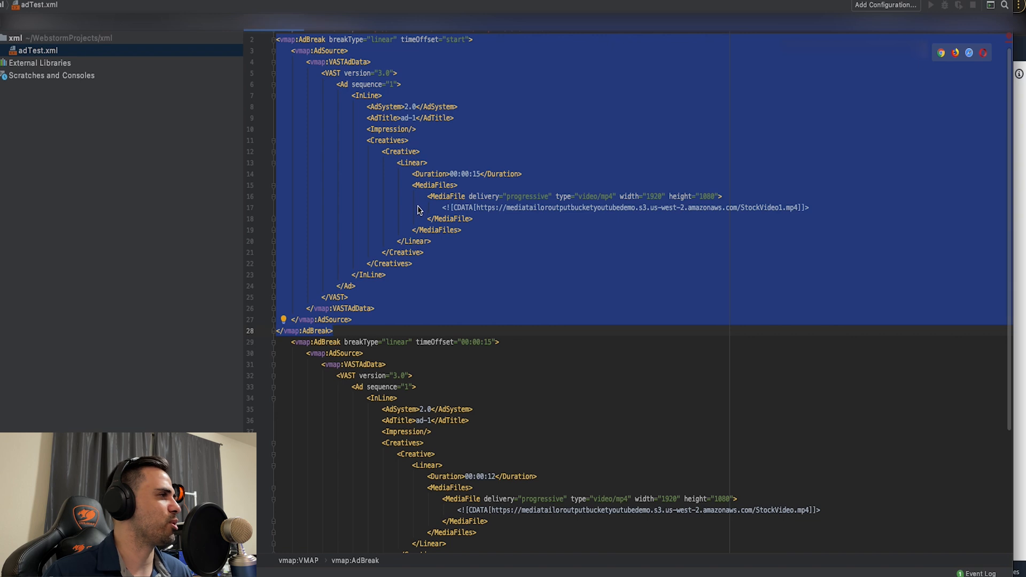
scroll(430, 245, "down", 3)
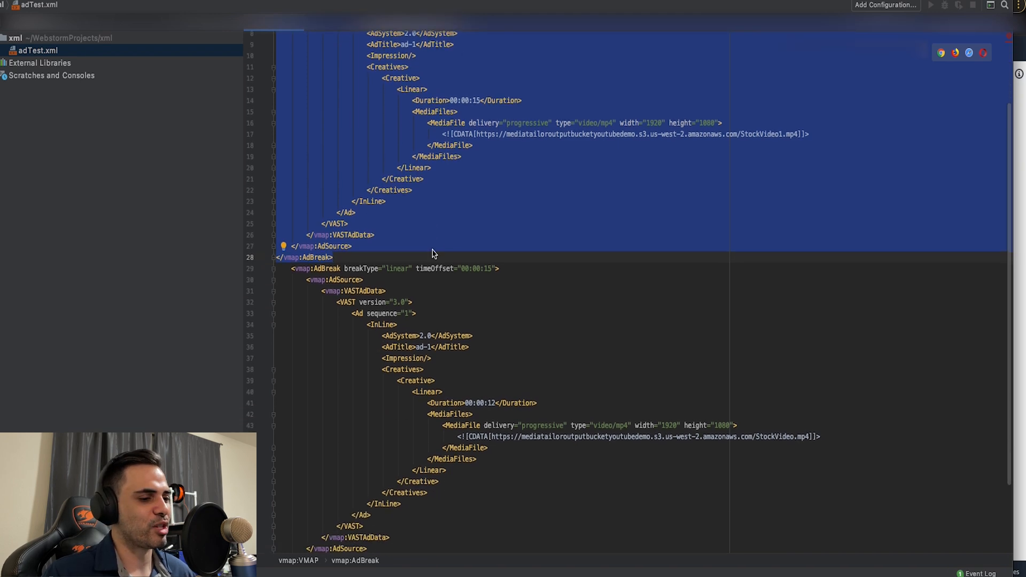
scroll(432, 253, "down", 3)
scroll(432, 254, "up", 6)
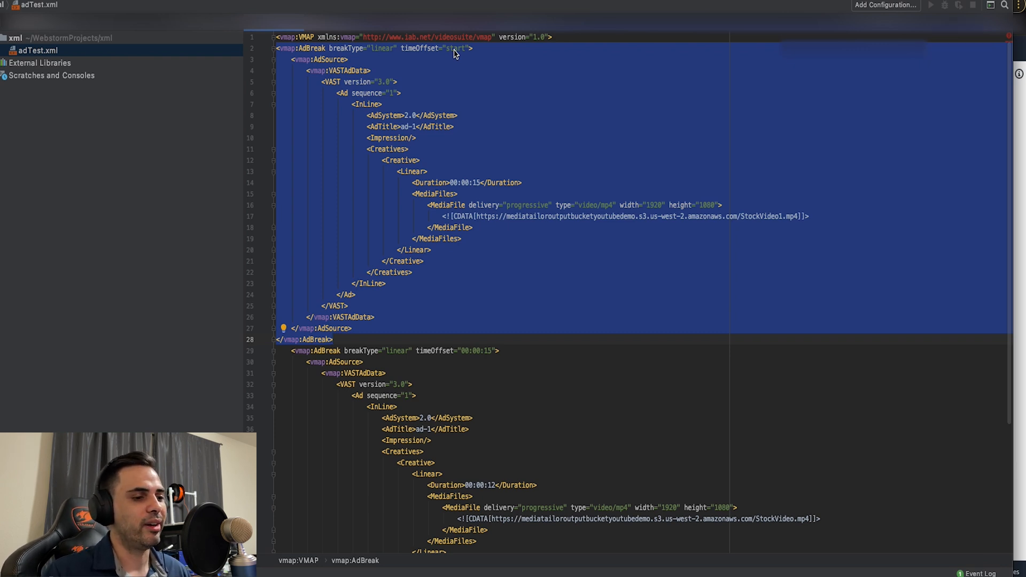
scroll(455, 53, "down", 5)
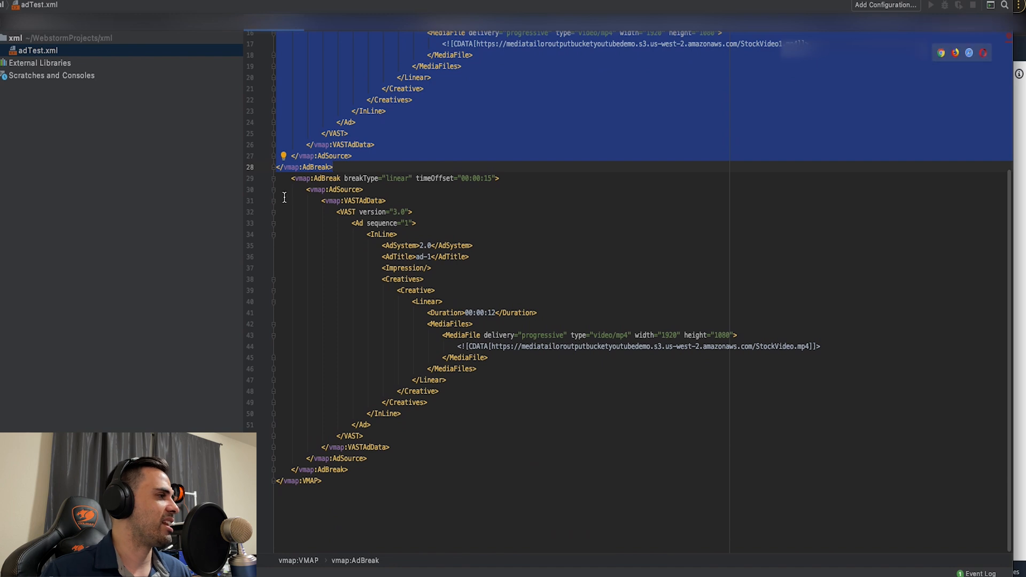
- Duplicate the entire second AdBreak block directly below itself, before the closing VMAP tag
left_click(302, 180)
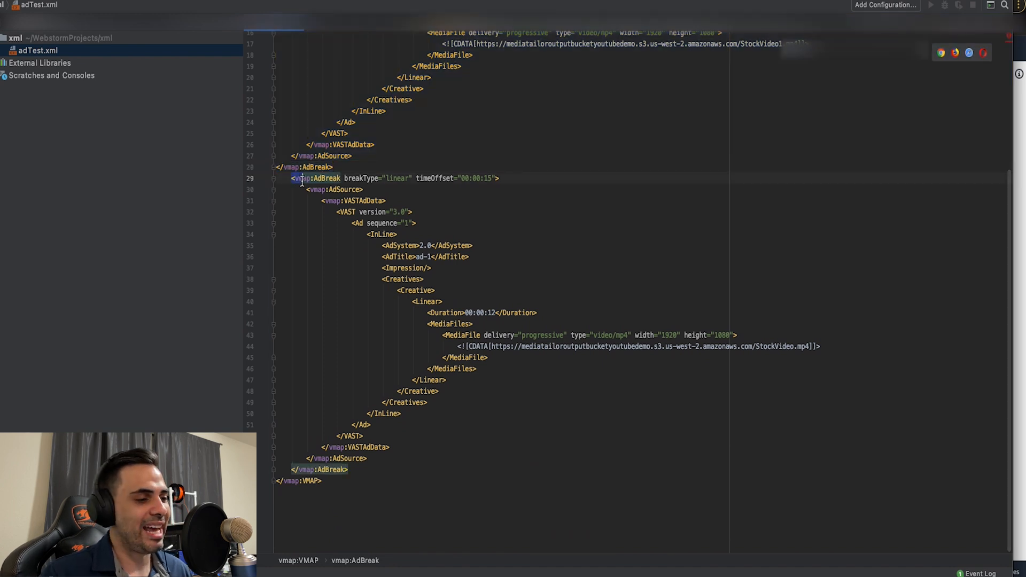
left_click_drag(292, 179, 422, 467)
key("super+c")
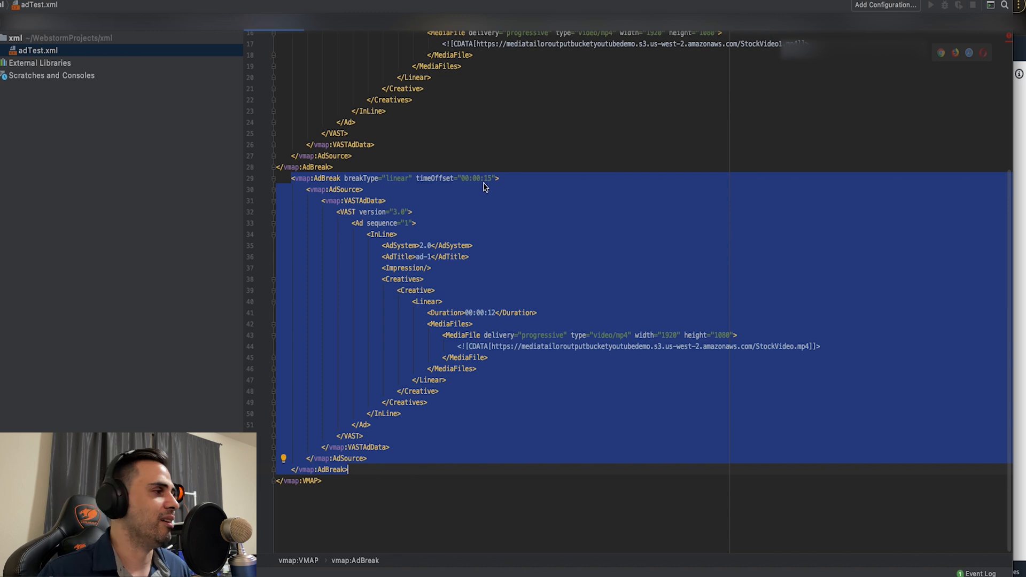
scroll(486, 185, "up", 2)
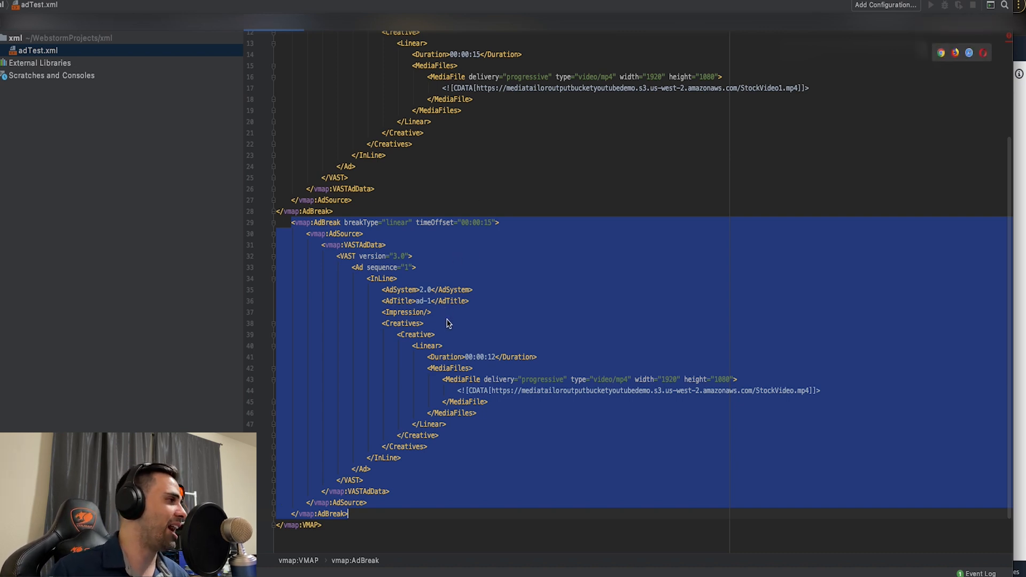
scroll(449, 326, "down", 2)
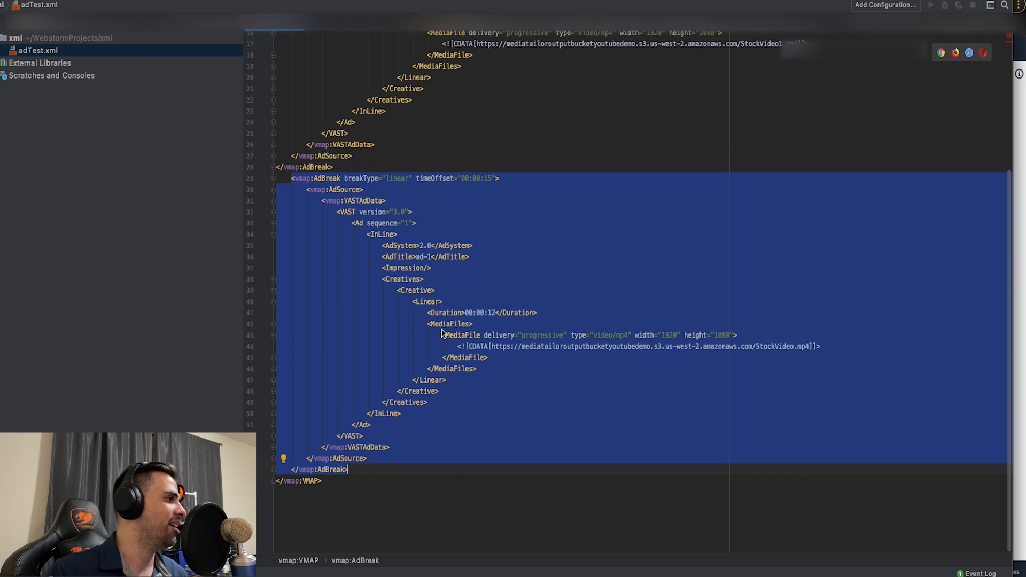
left_click(355, 469)
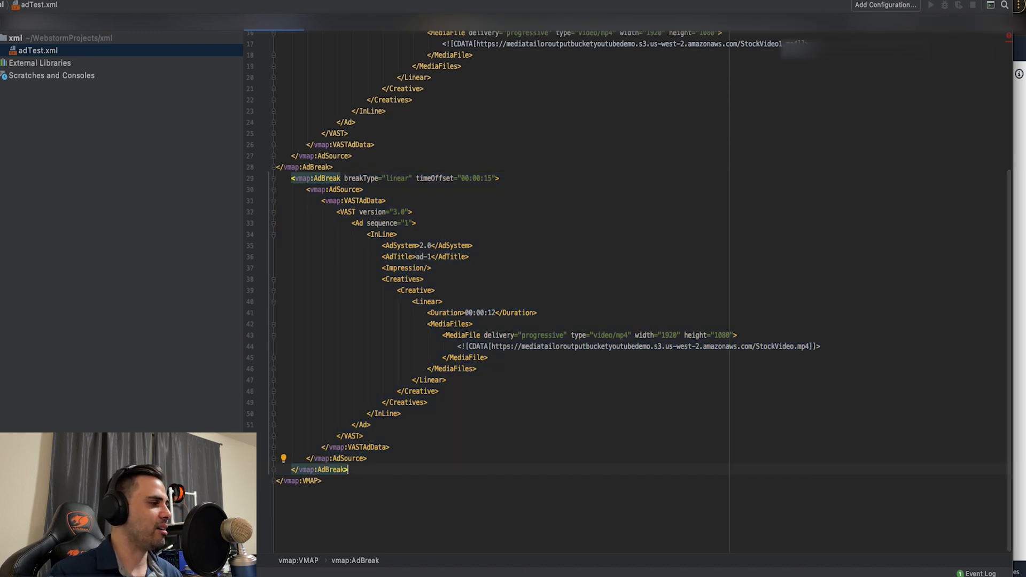
key("Return")
key("super+v")
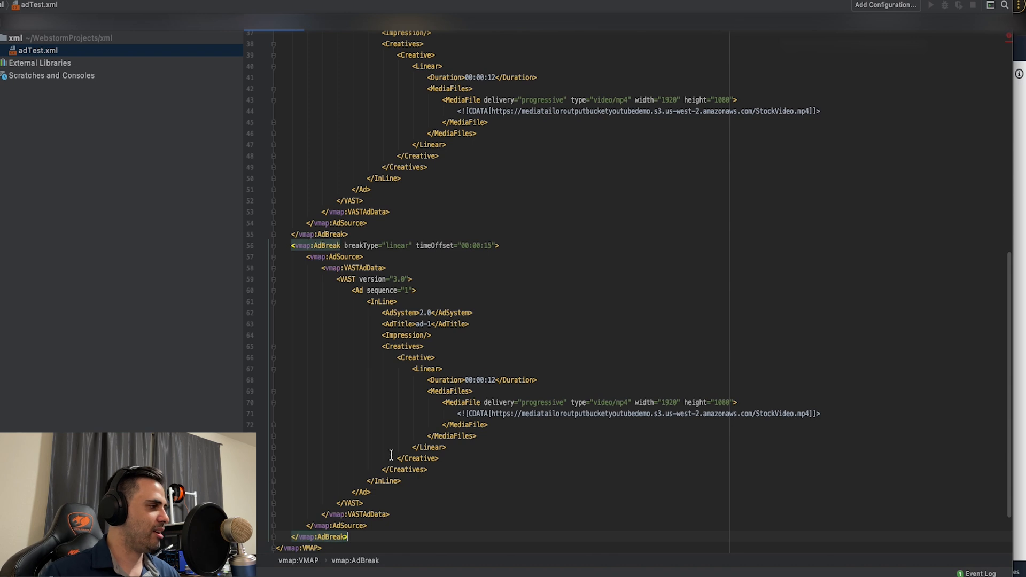
- Set the duplicated third ad break's timeOffset to 00:00:45
left_click(491, 245)
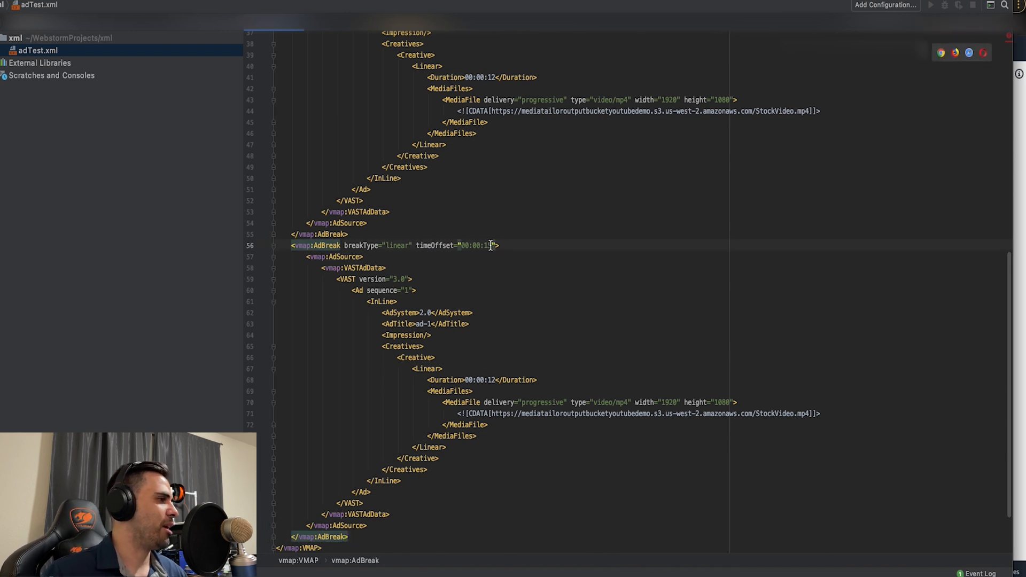
key("BackSpace")
key("BackSpace")
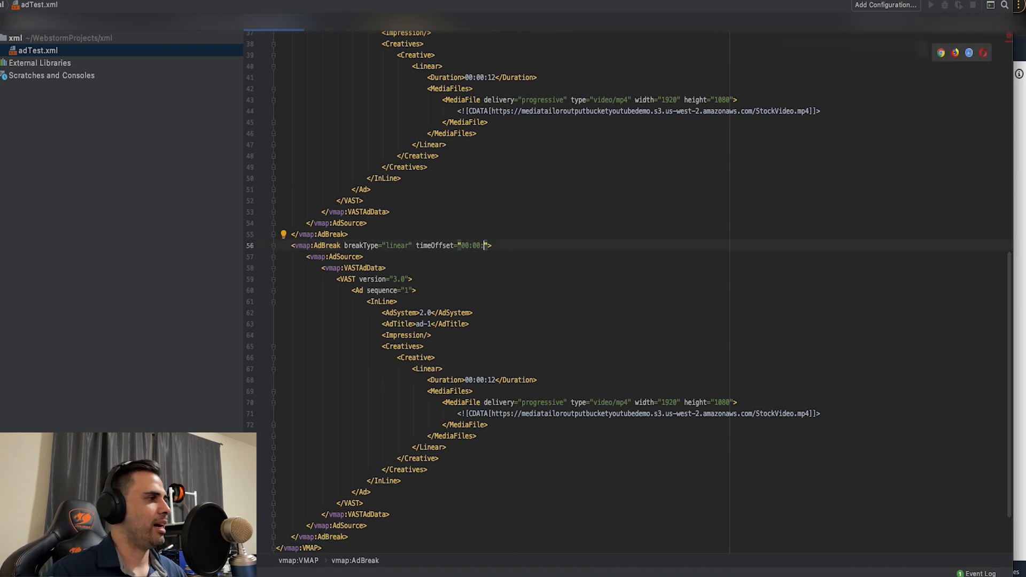
type("45")
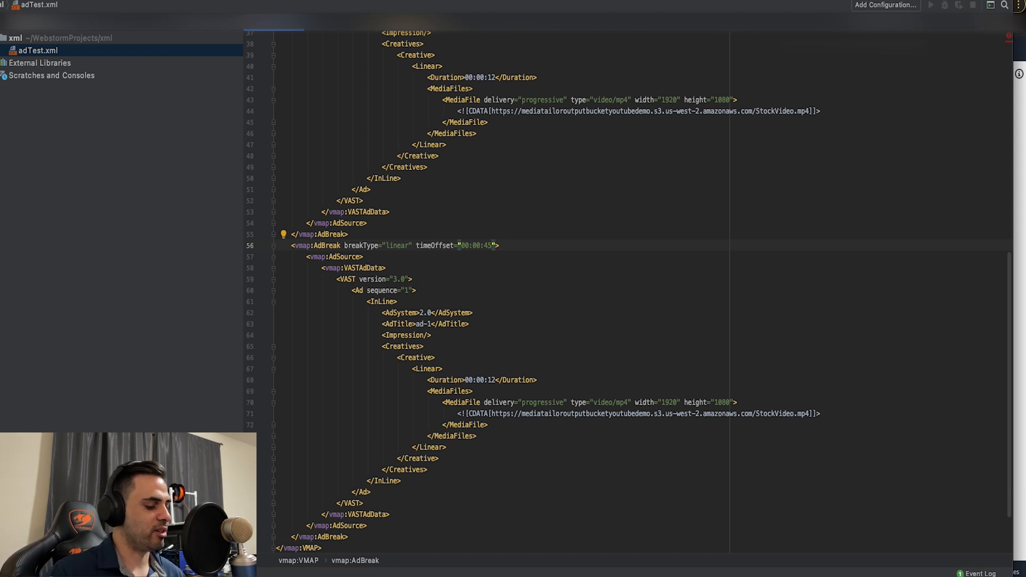
- Undo the time offset edit and the duplication of the ad break block
key("super+z")
key("super+z")
key("super+z")
key("super+z")
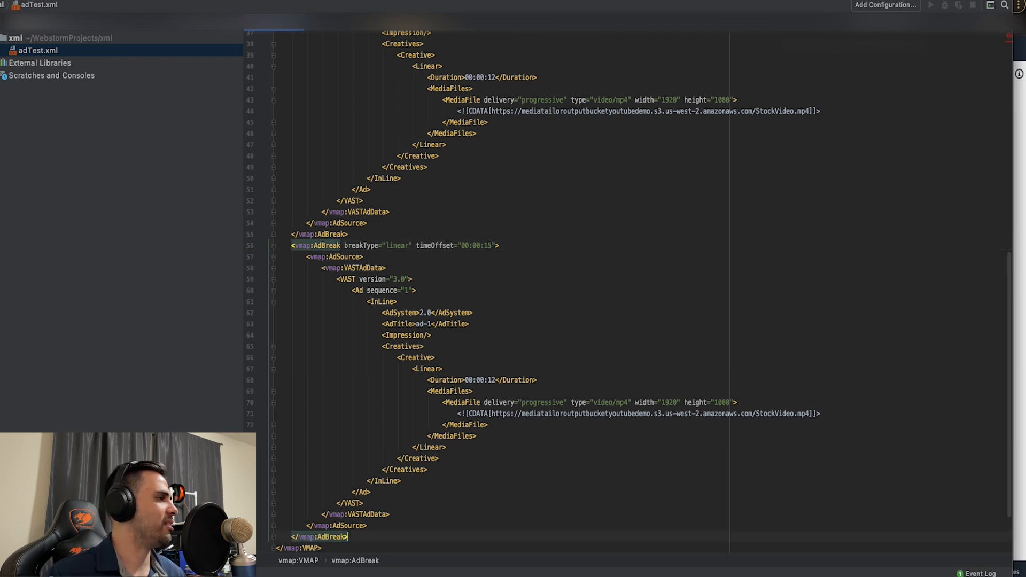
key("super+z")
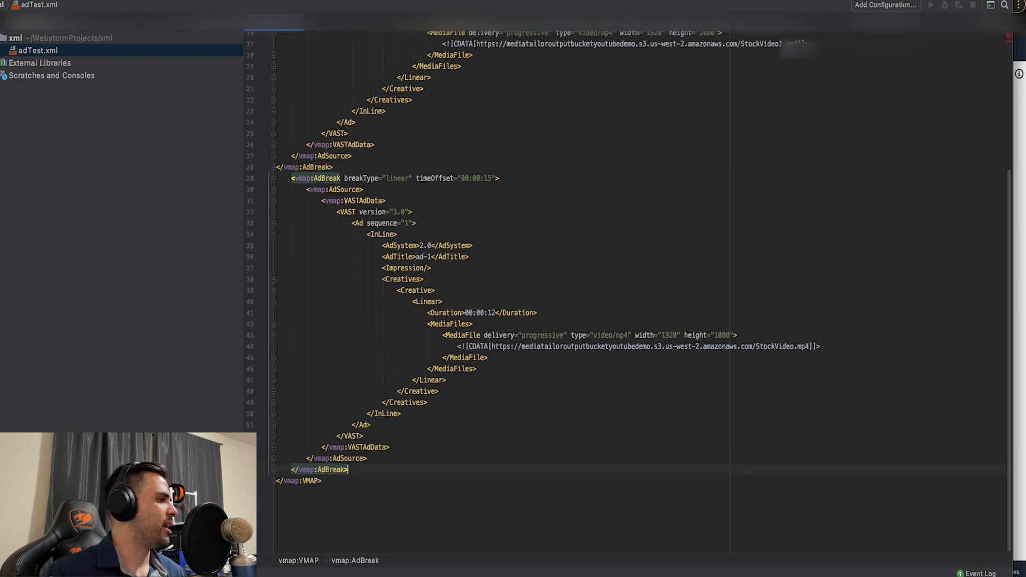
- Examine the first ad break's Duration element and the media file URL in its CDATA section
scroll(488, 320, "up", 5)
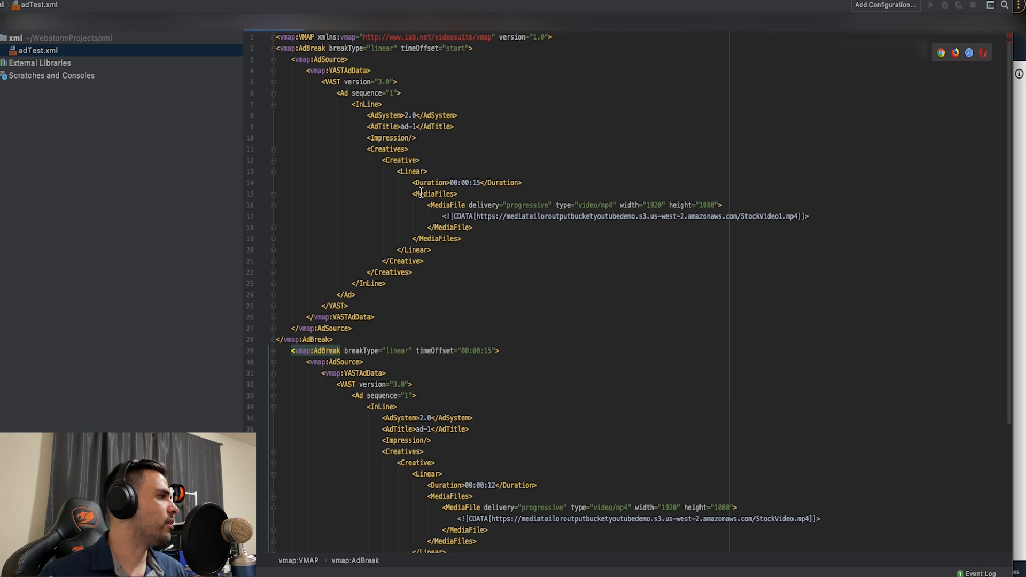
left_click_drag(412, 182, 525, 182)
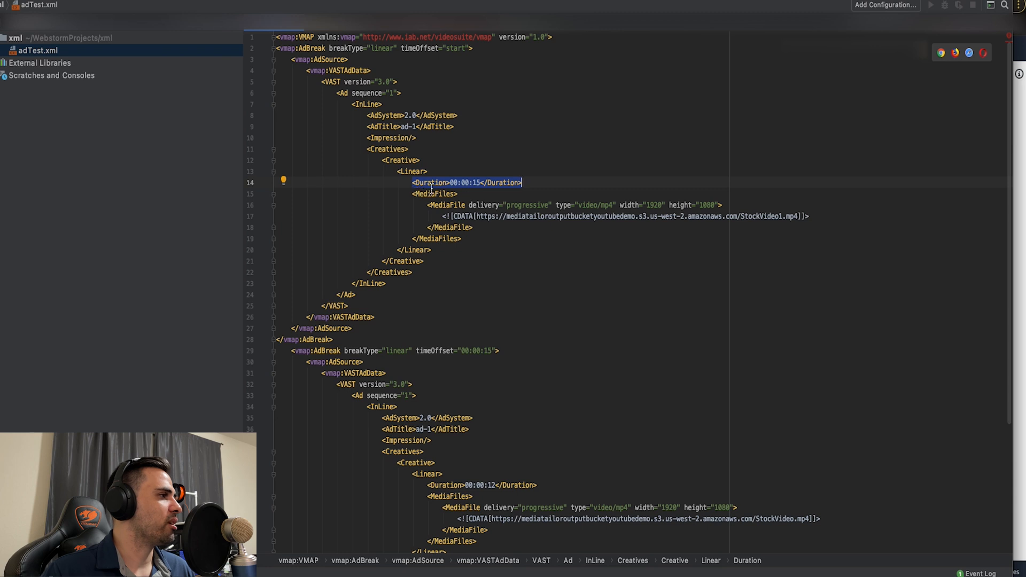
left_click_drag(477, 216, 684, 218)
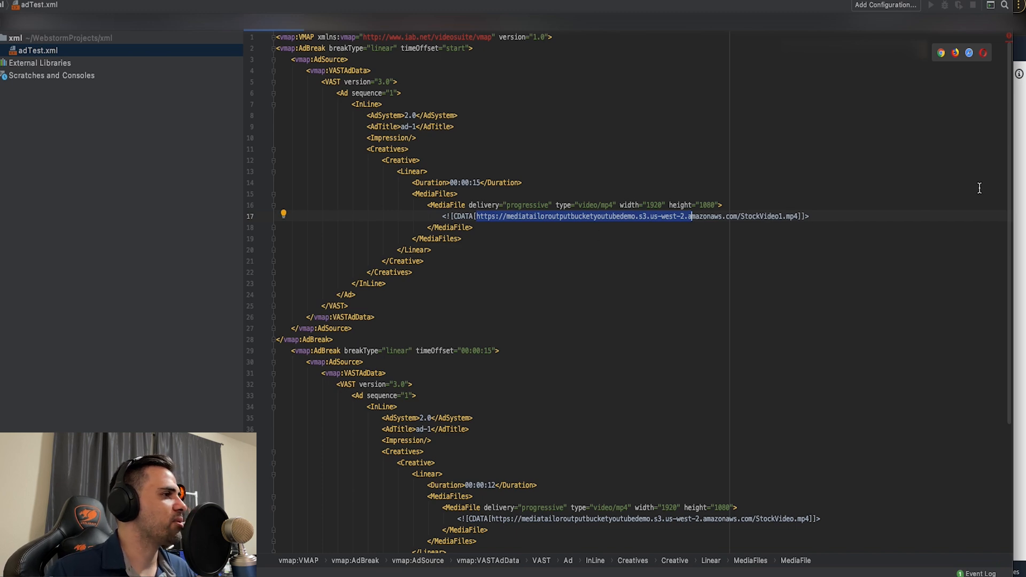
- Switch to the S3 bucket in the browser, open StockVideo1.mp4 and copy its object URL
left_click(1019, 155)
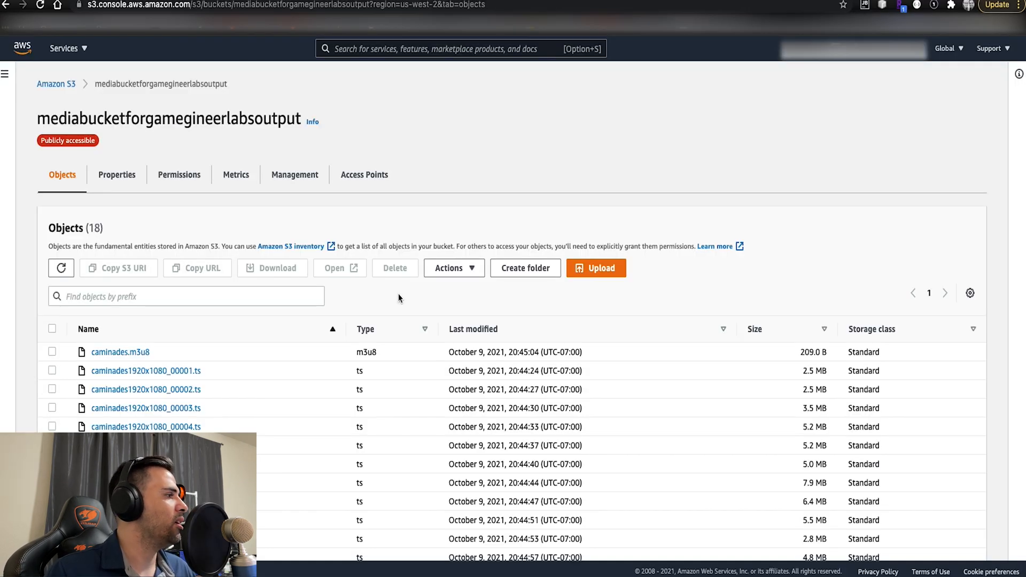
scroll(399, 298, "down", 3)
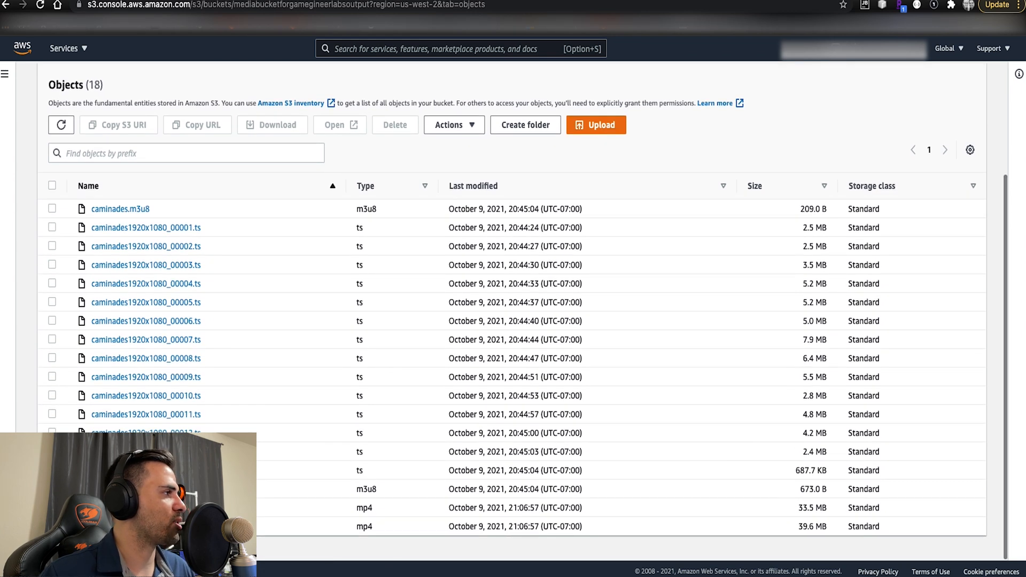
left_click(123, 526)
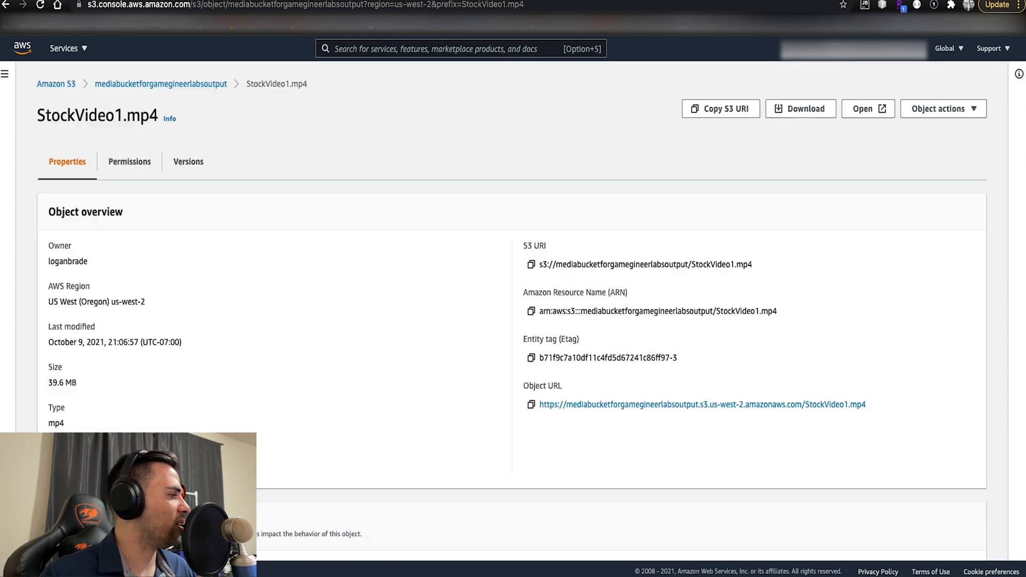
left_click(531, 405)
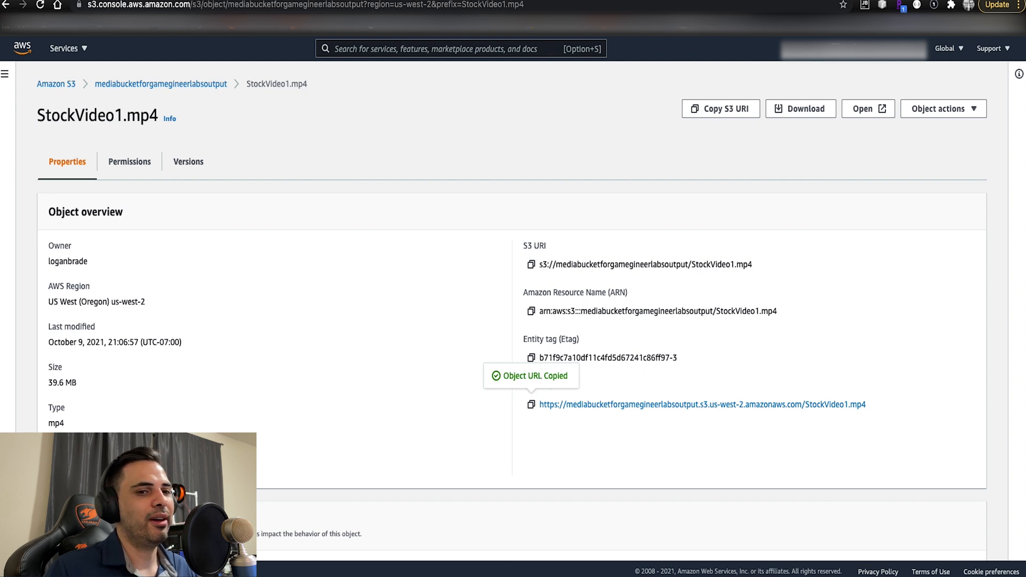
key("super+Tab")
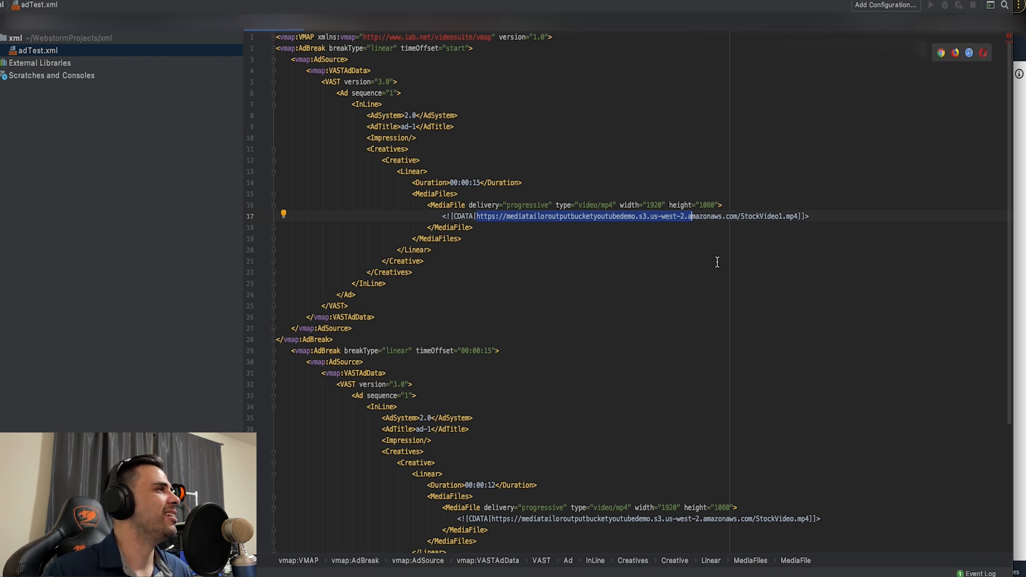
left_click(474, 217)
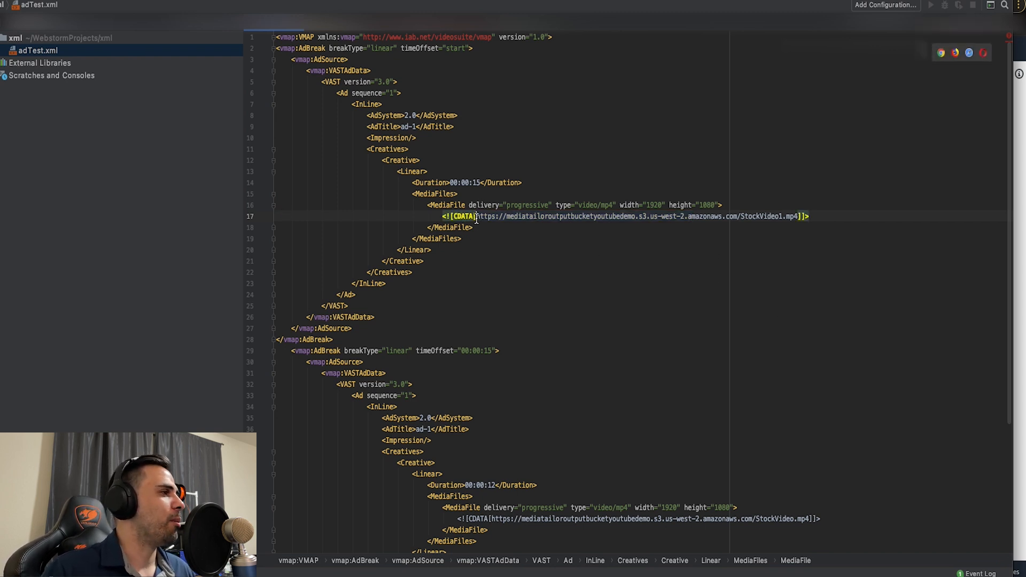
left_click_drag(476, 219, 797, 218)
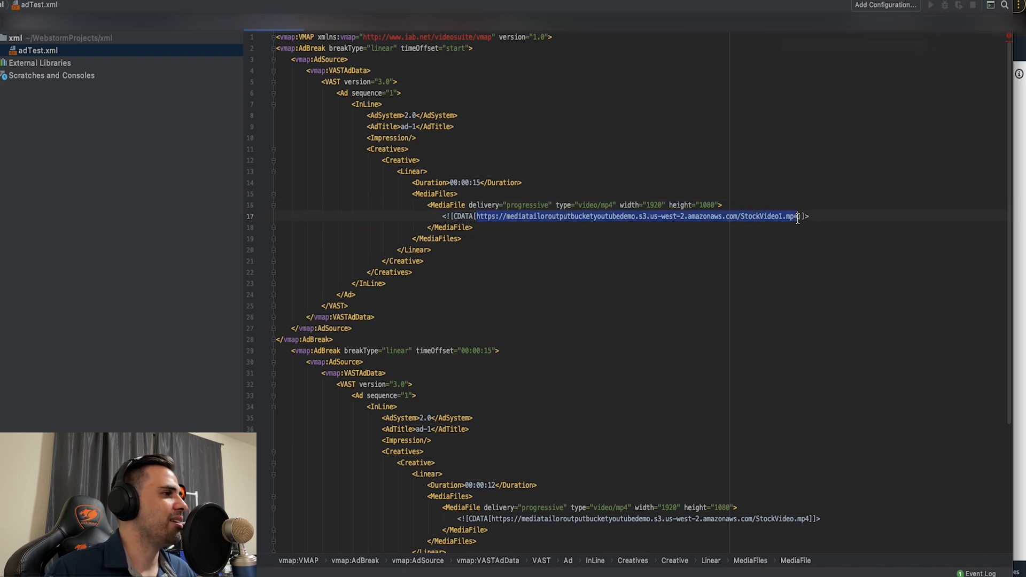
key("super+v")
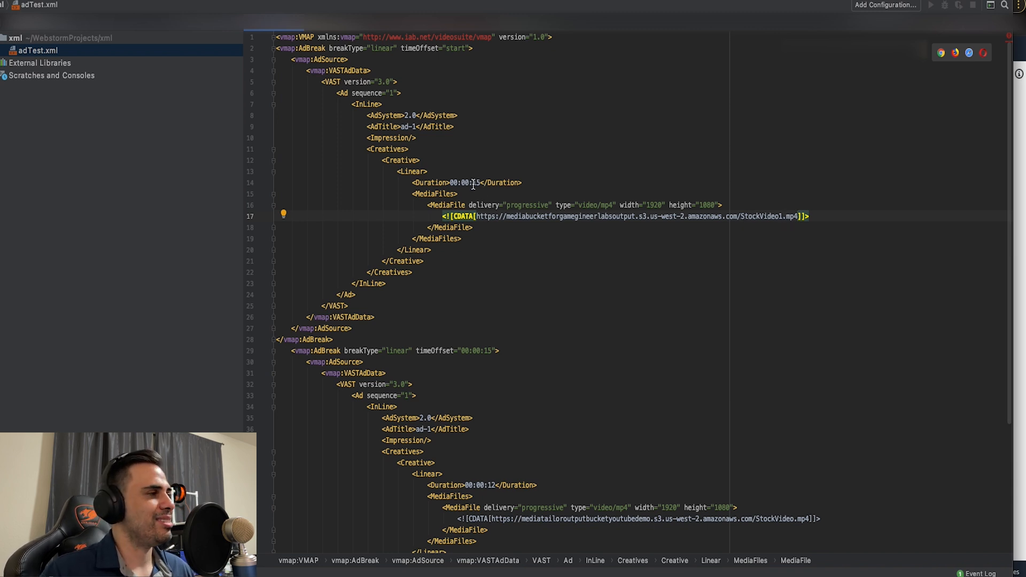
- Compare the first ad's duration in seconds with the second ad break's time offset
left_click_drag(472, 183, 481, 183)
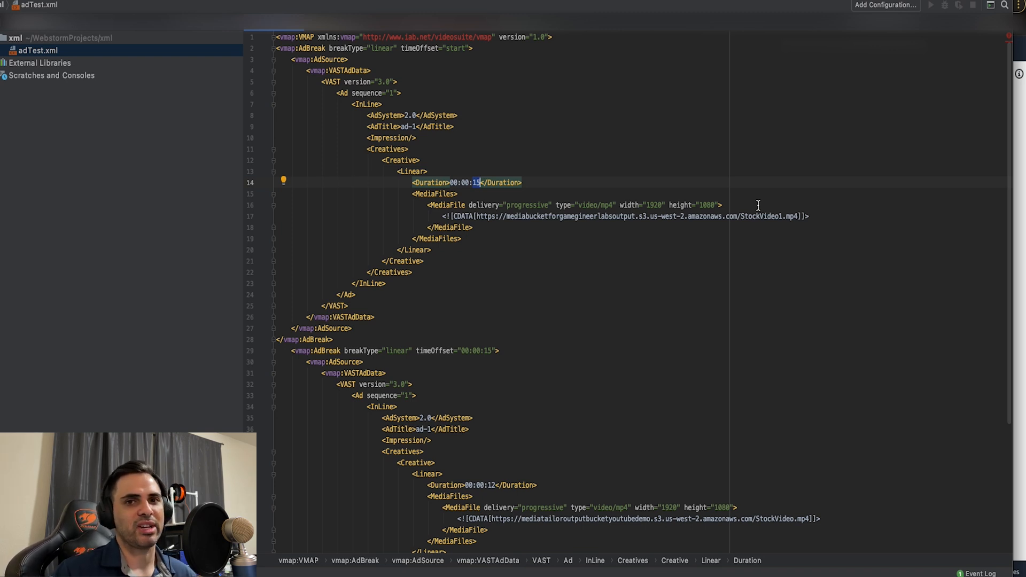
scroll(745, 296, "down", 3)
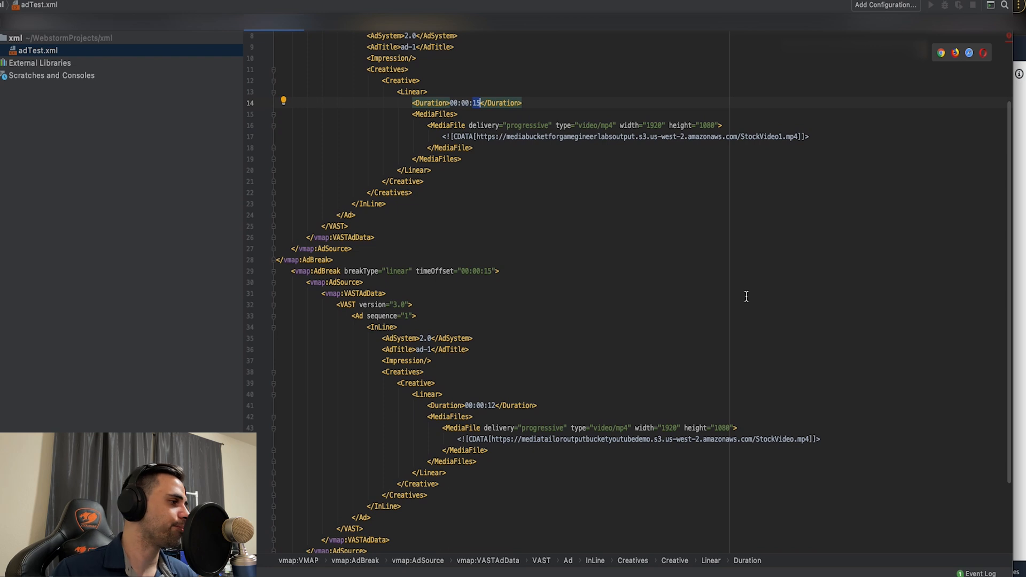
scroll(502, 228, "down", 2)
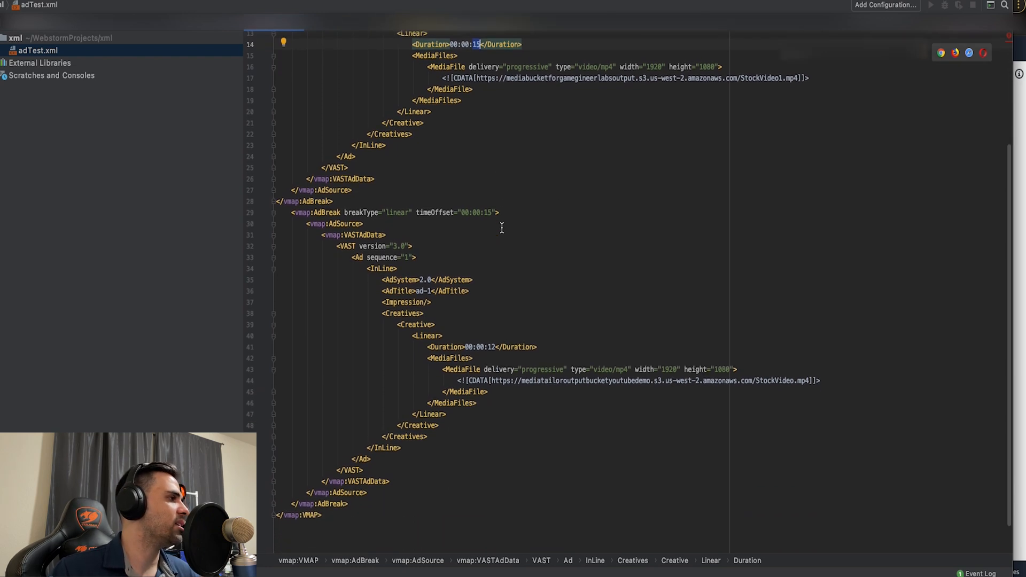
scroll(502, 228, "up", 1)
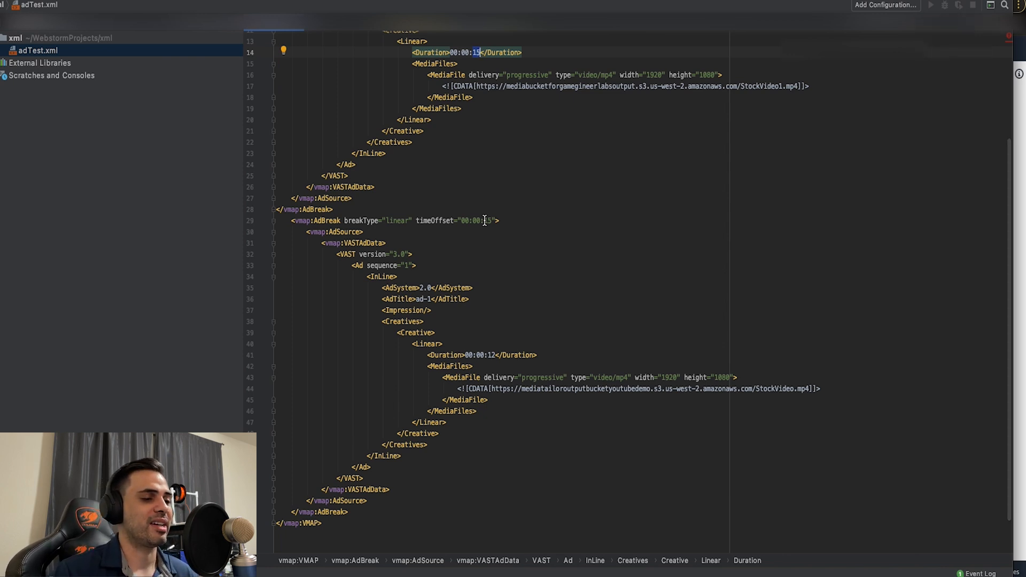
scroll(485, 221, "up", 5)
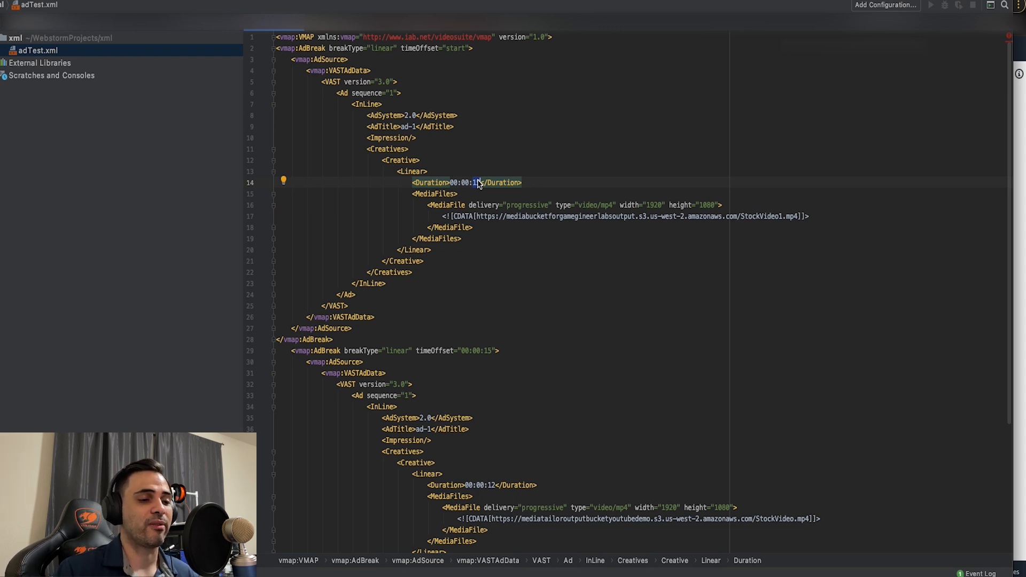
scroll(462, 188, "down", 5)
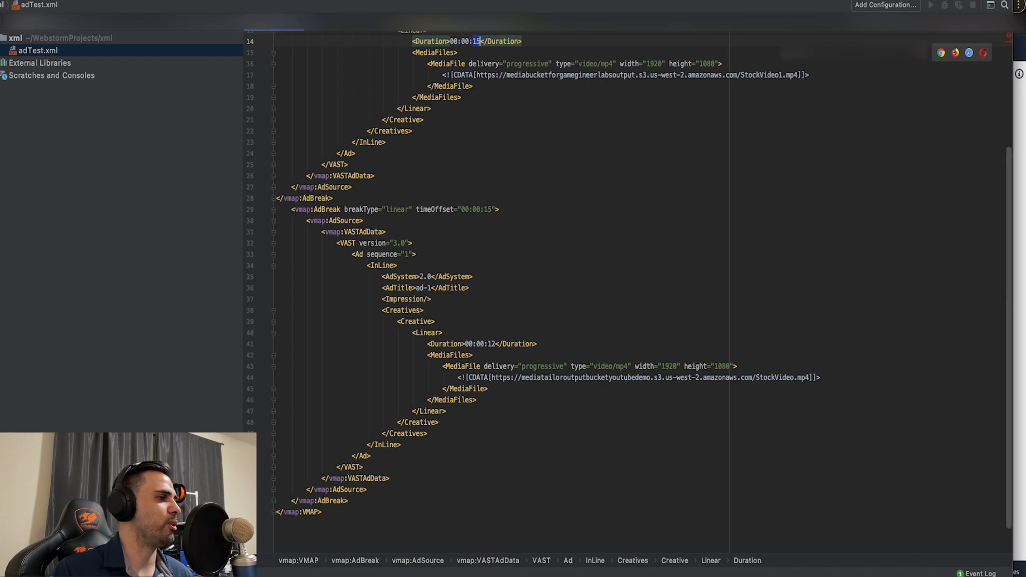
- Check the file name in the second ad break's URL, return to the S3 bucket and copy the object URL of StockVideo.mp4
left_click_drag(758, 381, 797, 381)
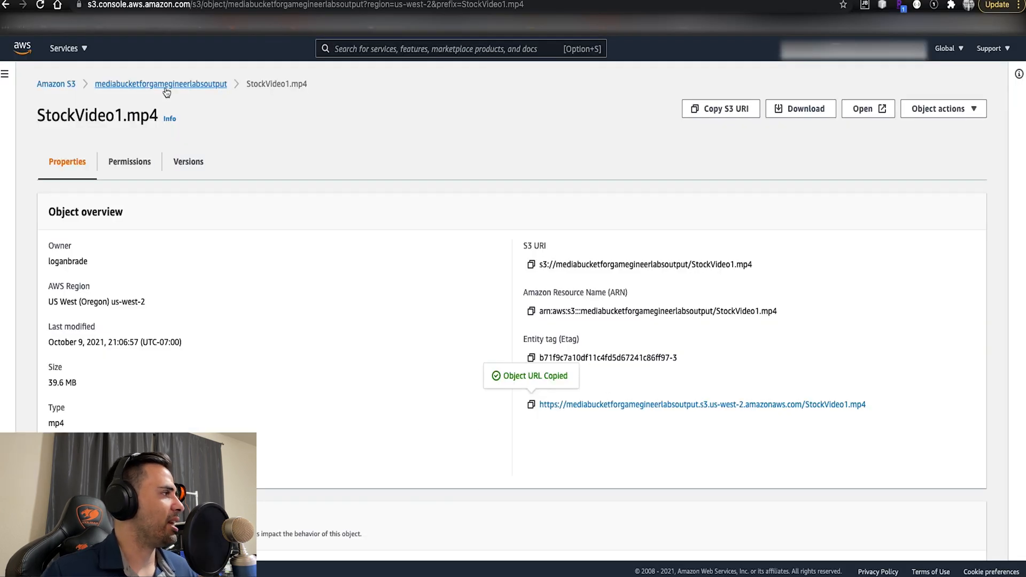
left_click(167, 84)
scroll(117, 526, "down", 3)
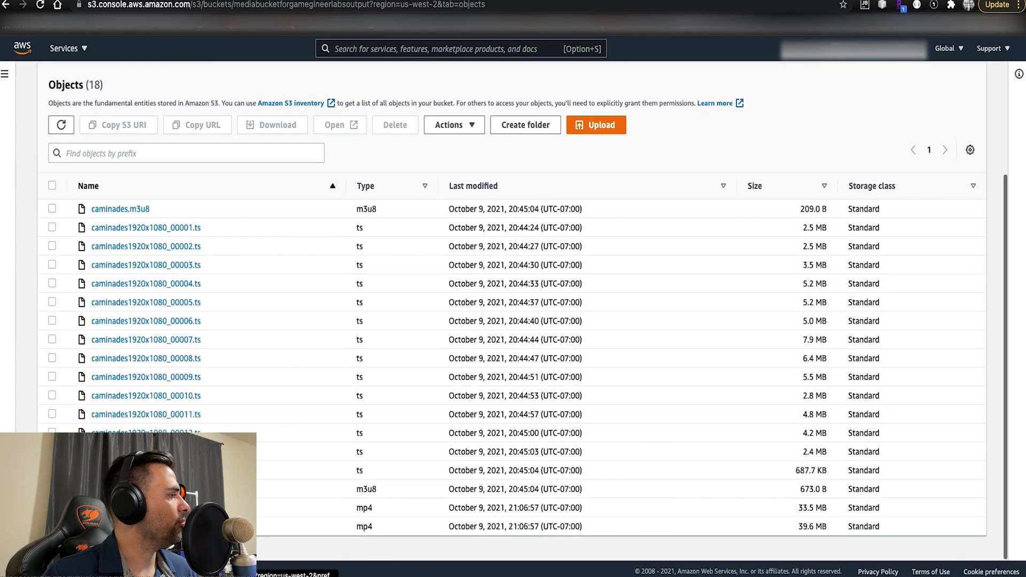
left_click(117, 526)
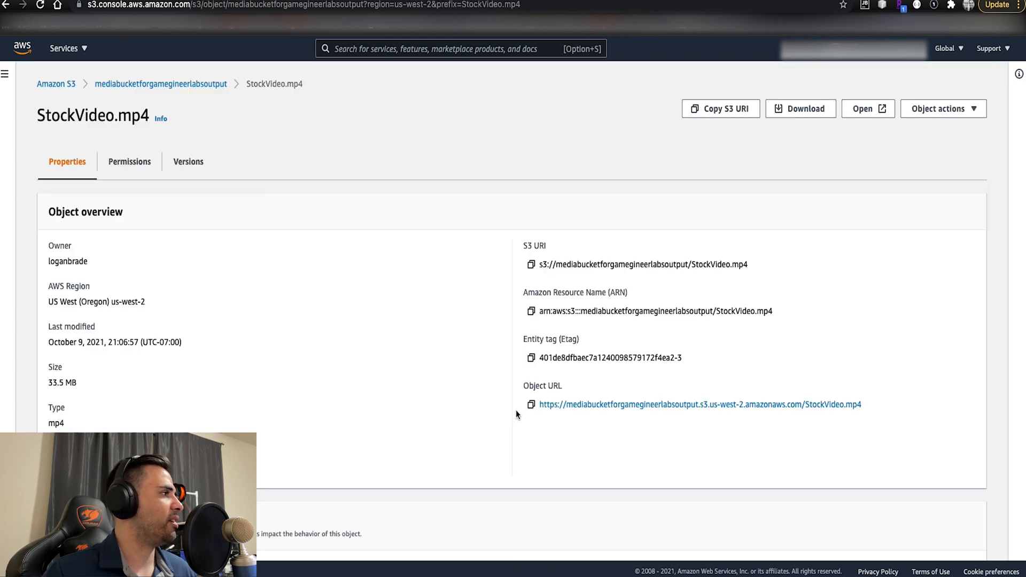
left_click(529, 405)
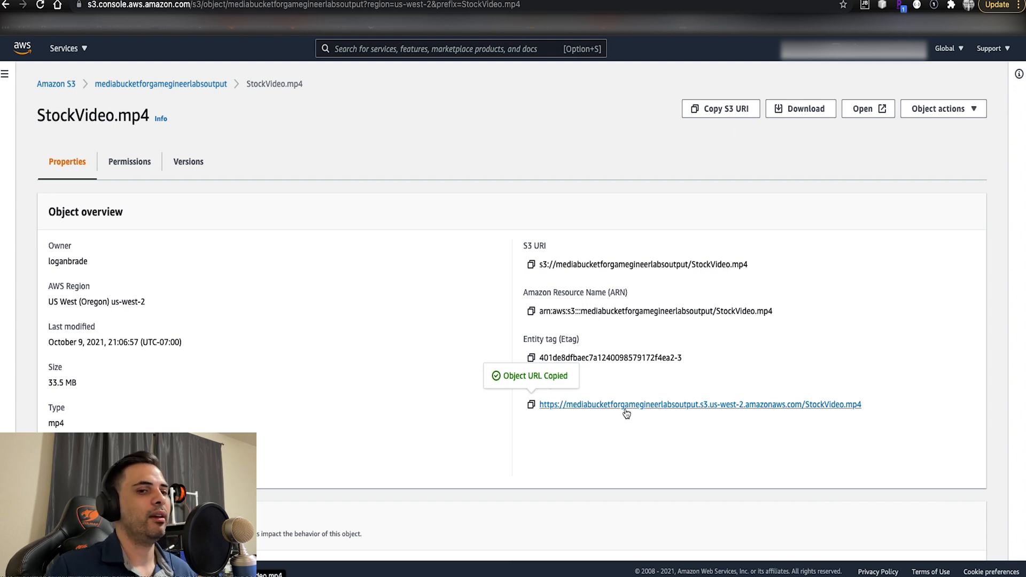
key("super+Tab")
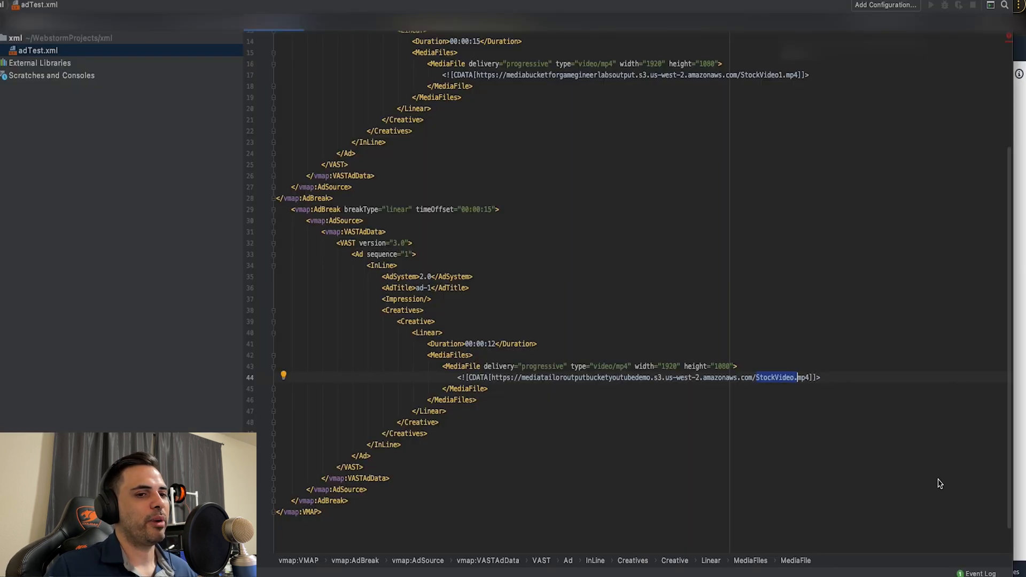
left_click(503, 380)
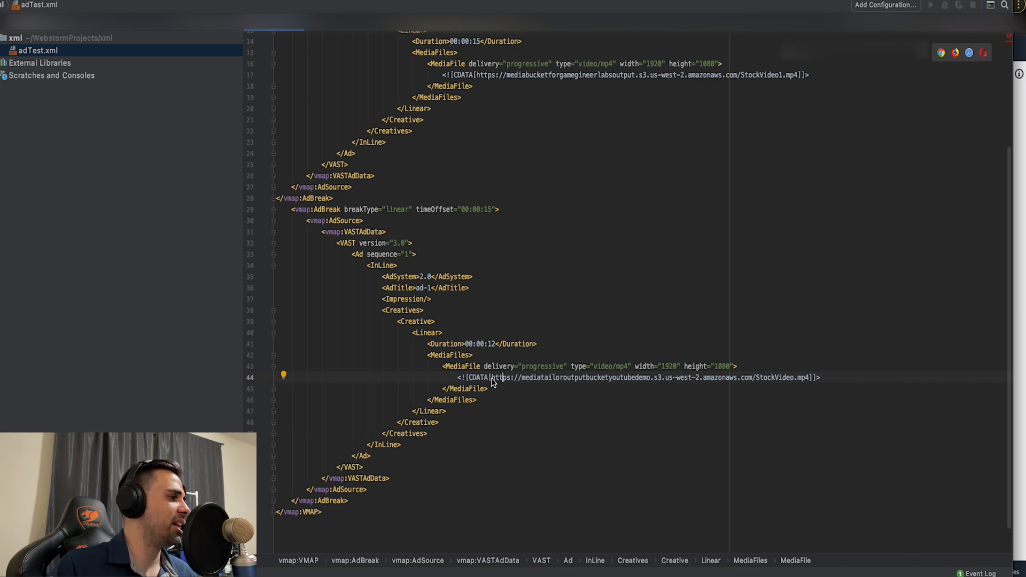
left_click_drag(492, 382, 810, 384)
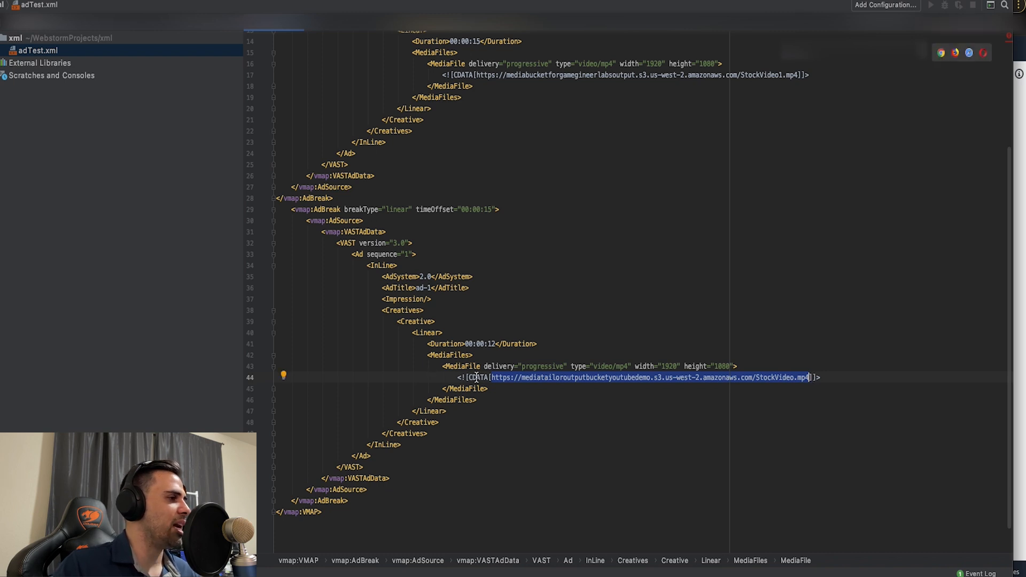
key("super+v")
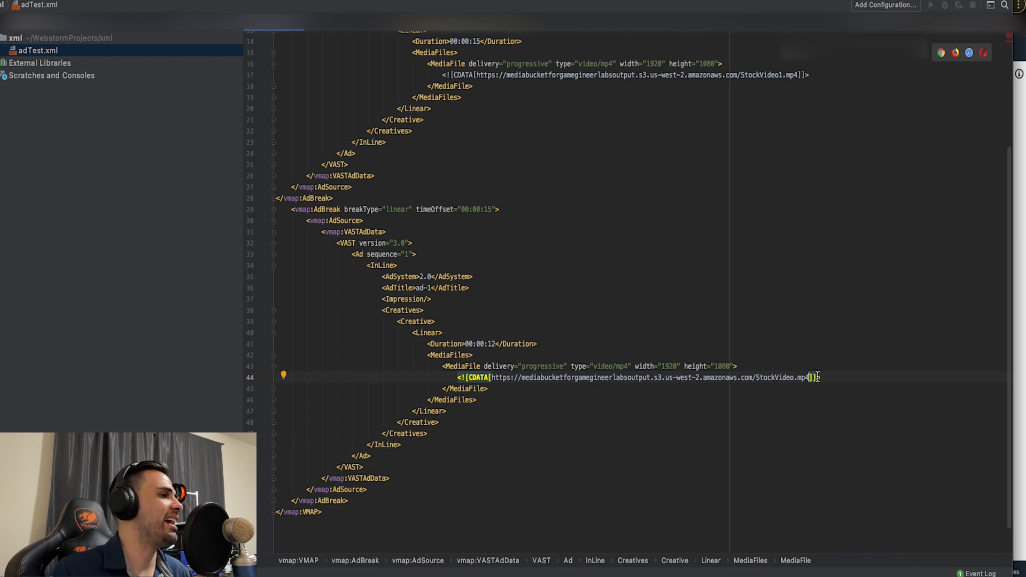
left_click(790, 411)
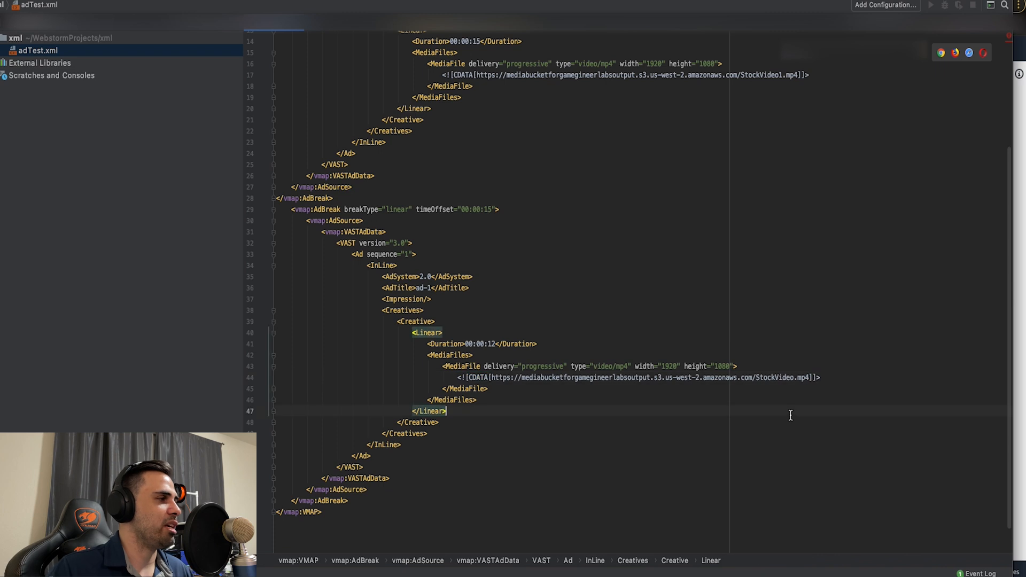
- Review the complete second AdBreak block and compare it with the first ad break and its time offset
scroll(693, 305, "up", 2)
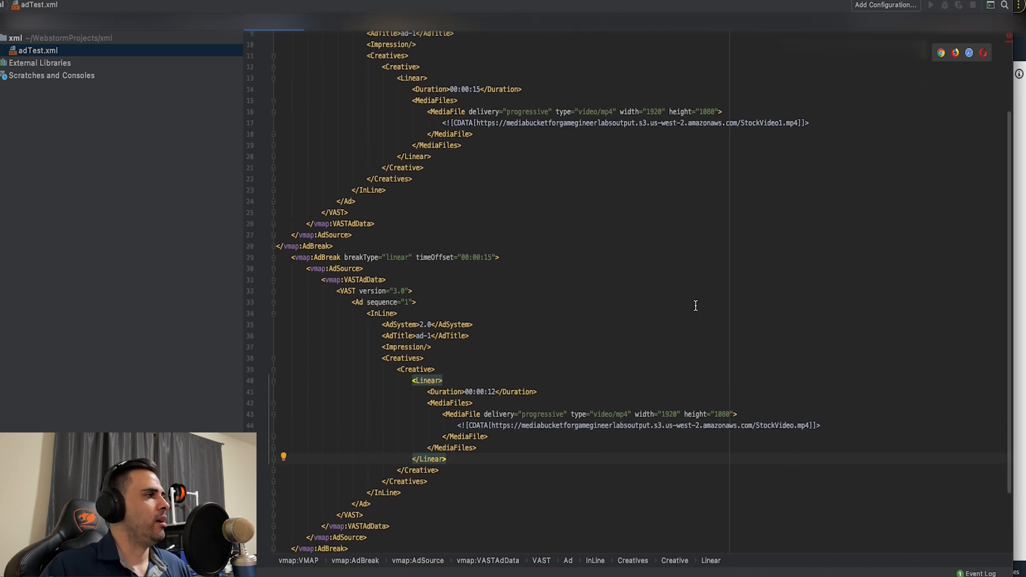
scroll(651, 298, "down", 3)
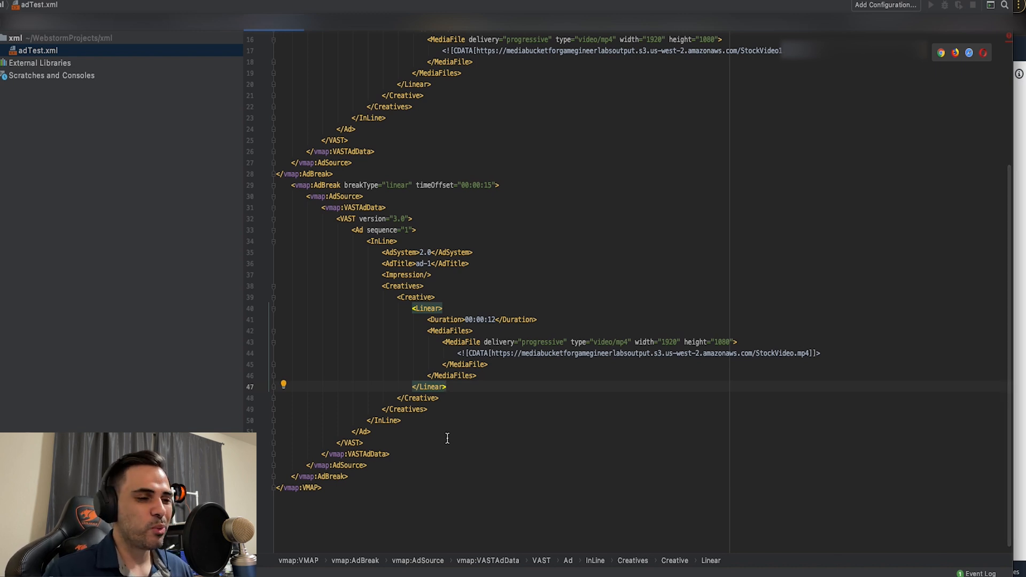
left_click(353, 477)
left_click_drag(353, 477, 292, 185)
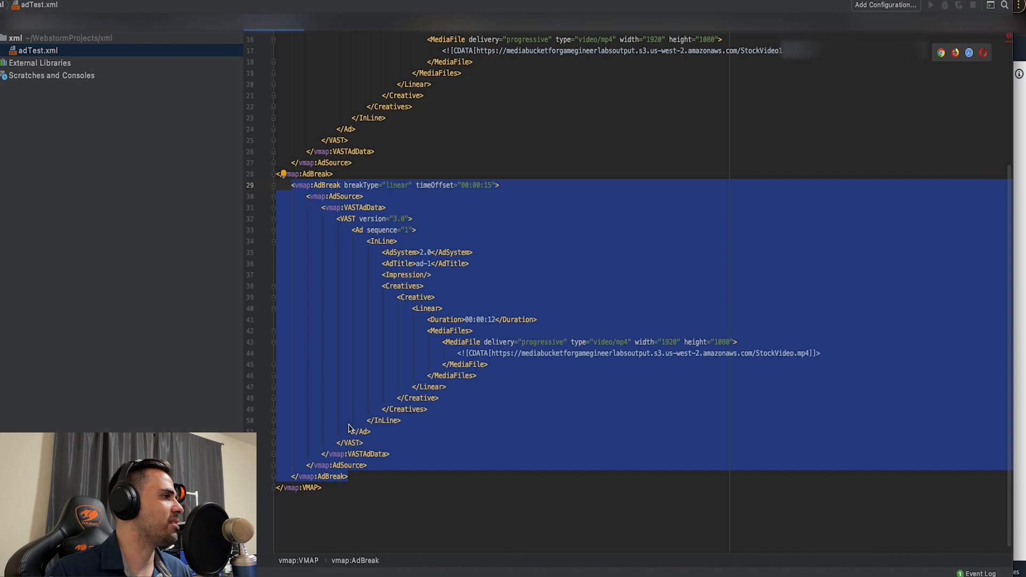
scroll(389, 418, "up", 5)
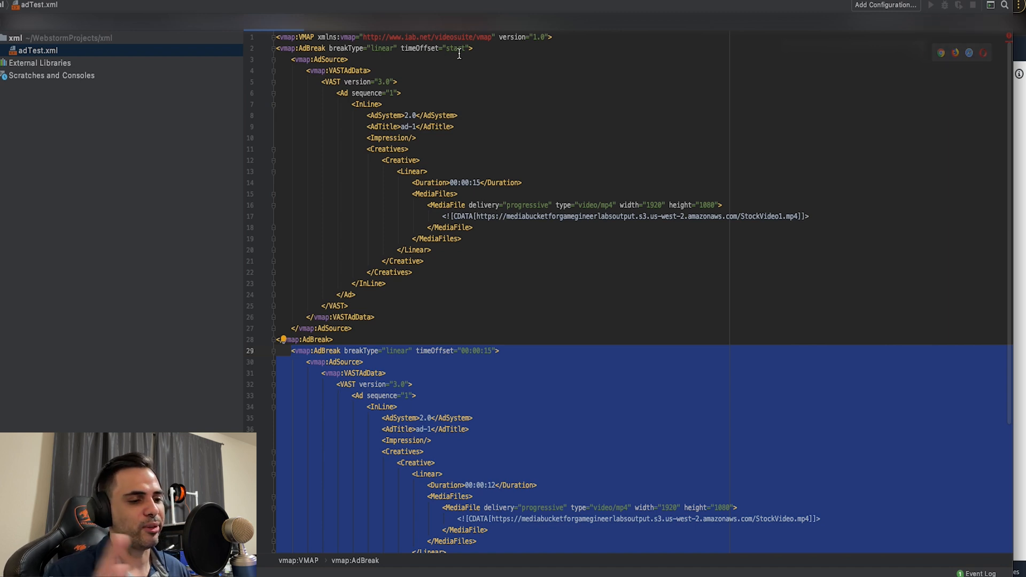
left_click(456, 275)
left_click(457, 274)
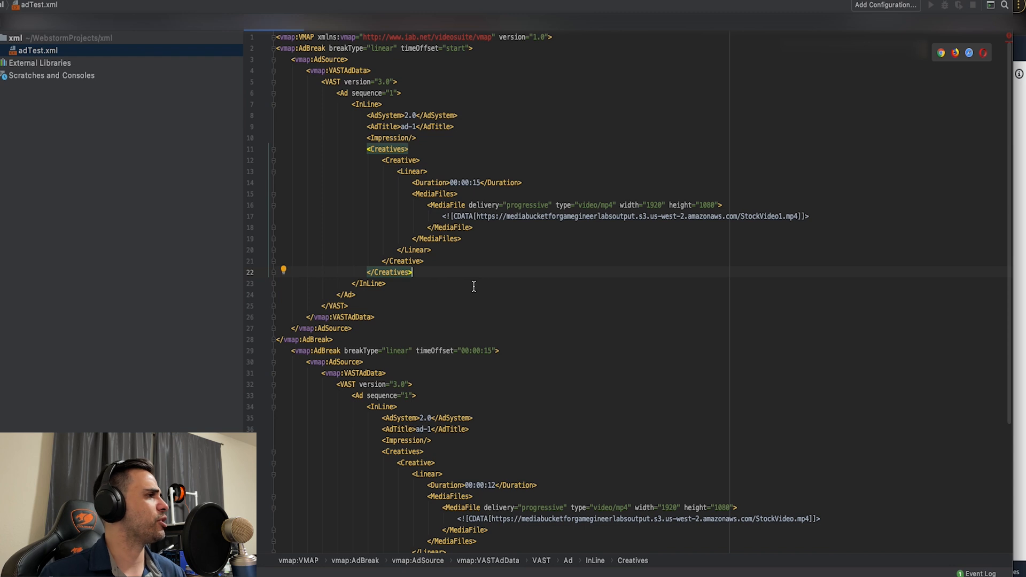
- Retype the last hours digit of the second ad break's time offset as 0
scroll(470, 278, "down", 5)
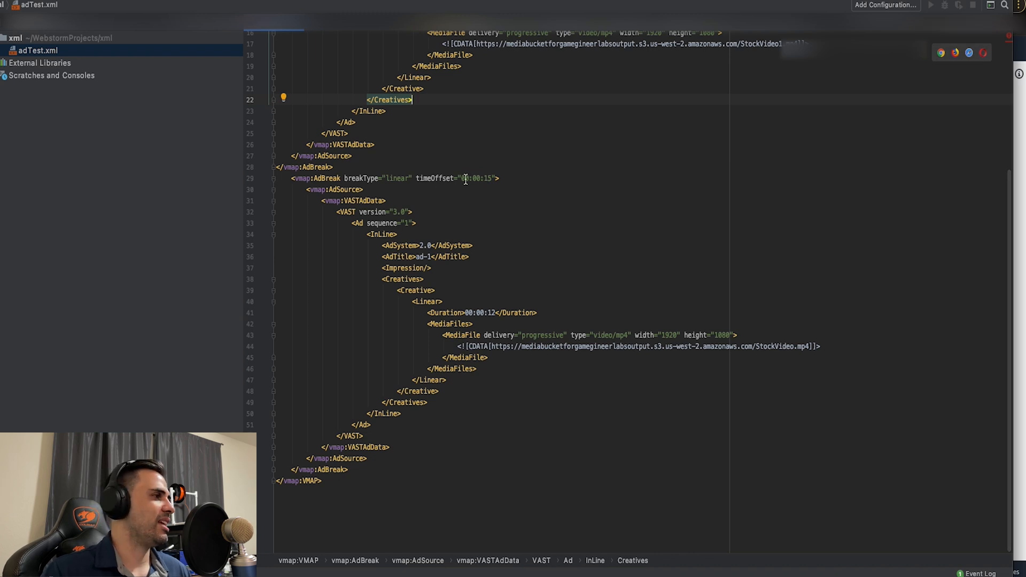
left_click(469, 179)
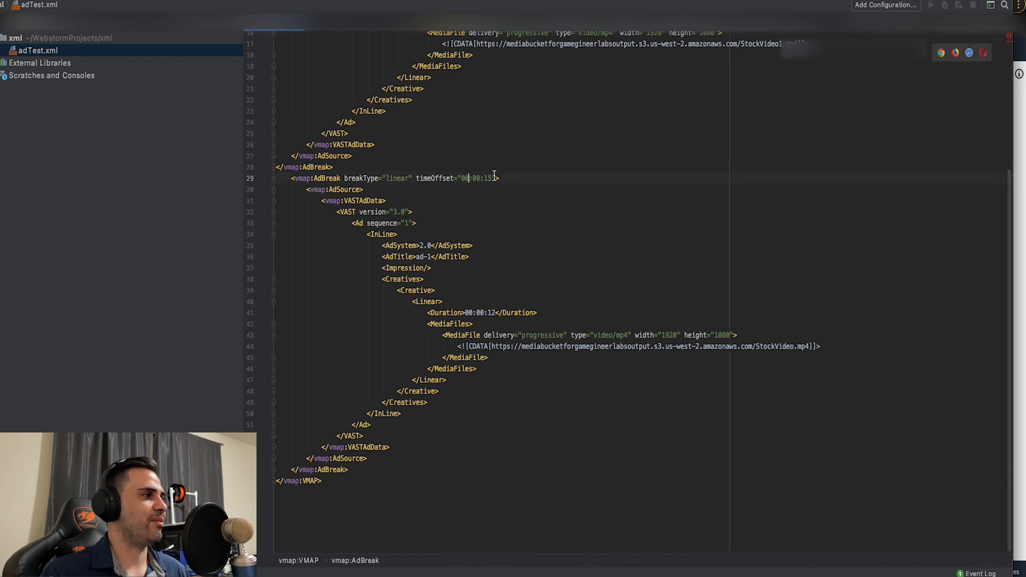
key("BackSpace")
type("0")
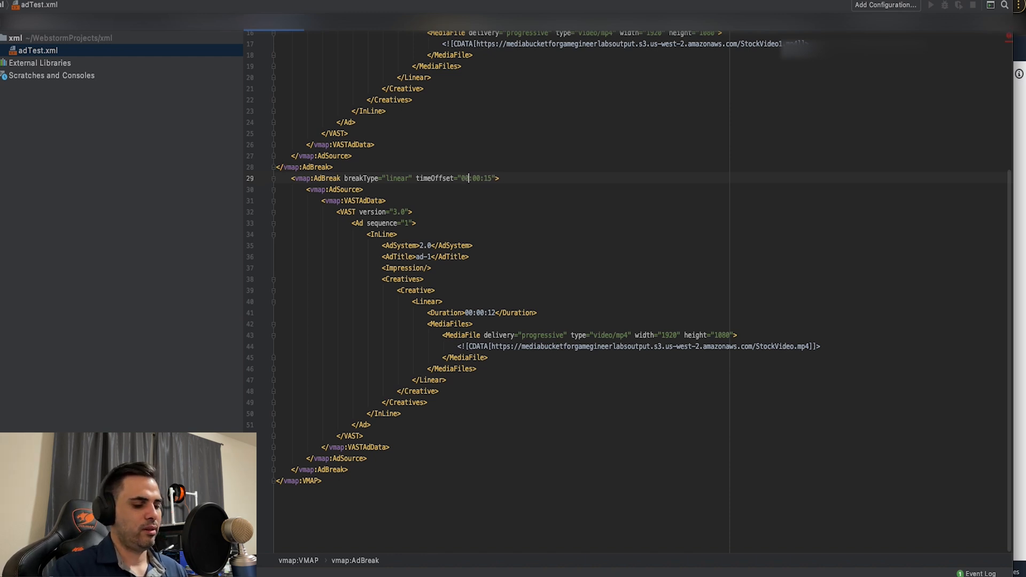
key("BackSpace")
type("0")
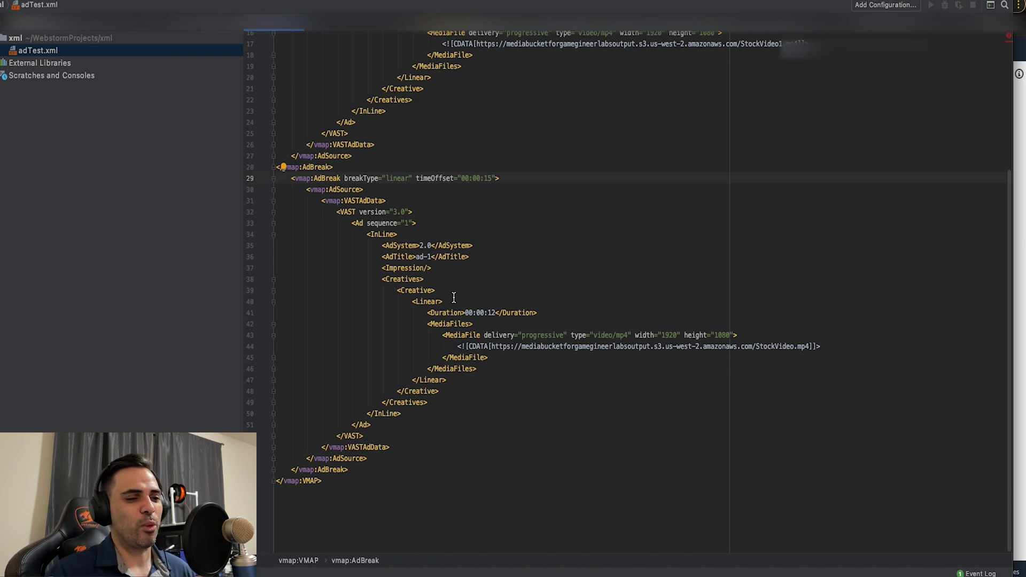
- Switch to the browser, return to the mediabucketforgamegineerlabsoutput bucket and upload adTest.xml to it
left_click(550, 259)
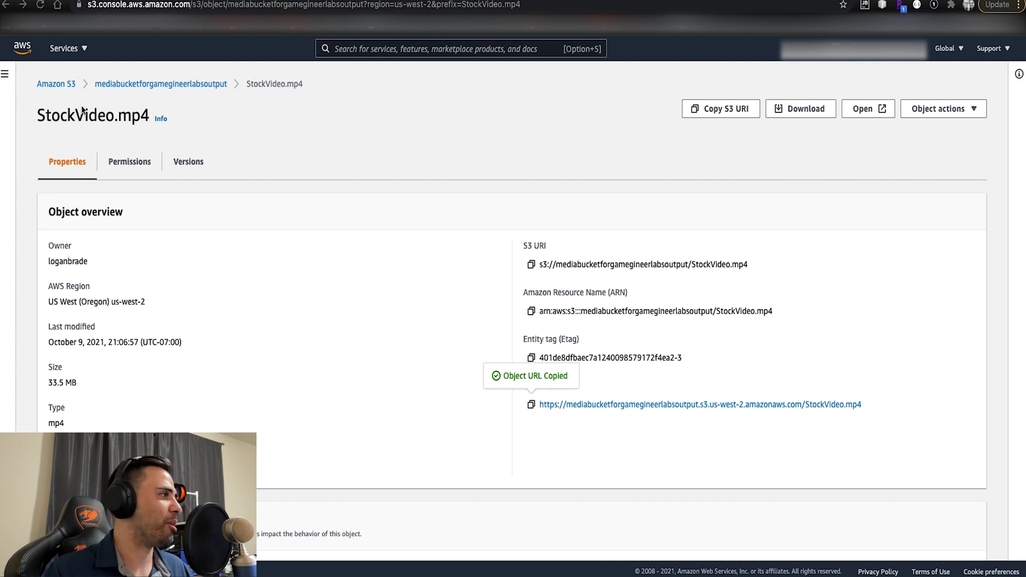
left_click(135, 83)
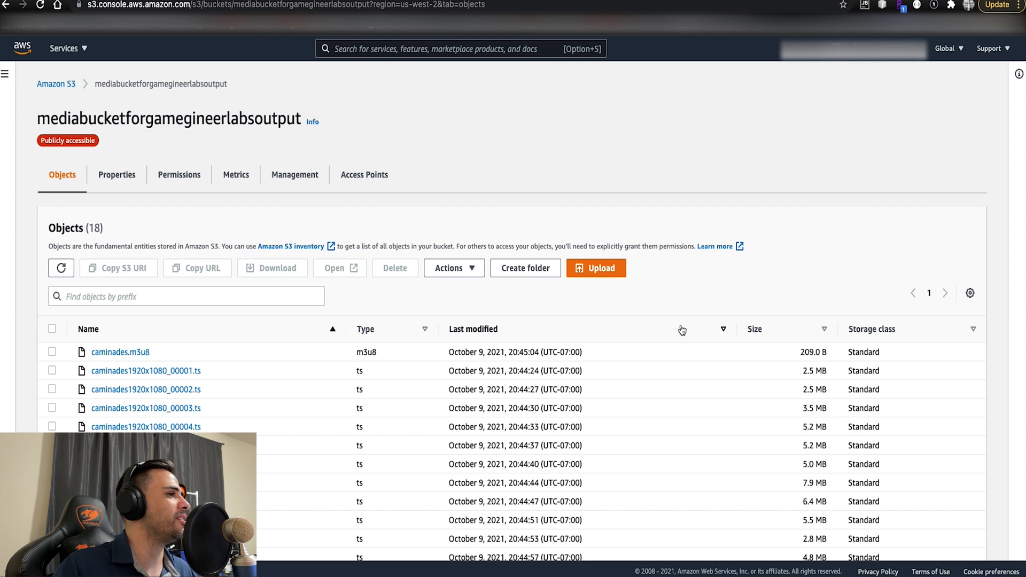
left_click(611, 277)
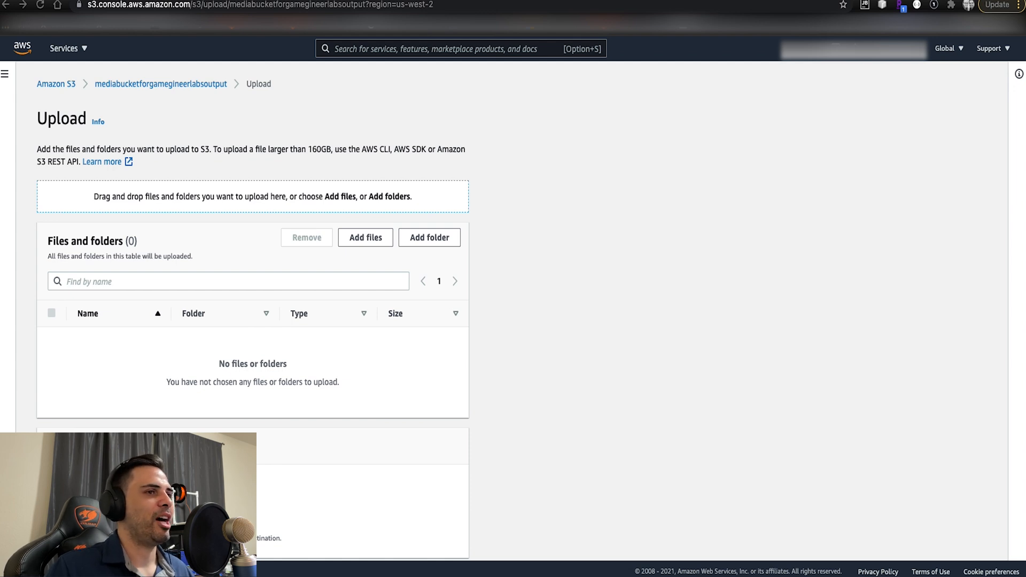
left_click_drag(1020, 278, 385, 310)
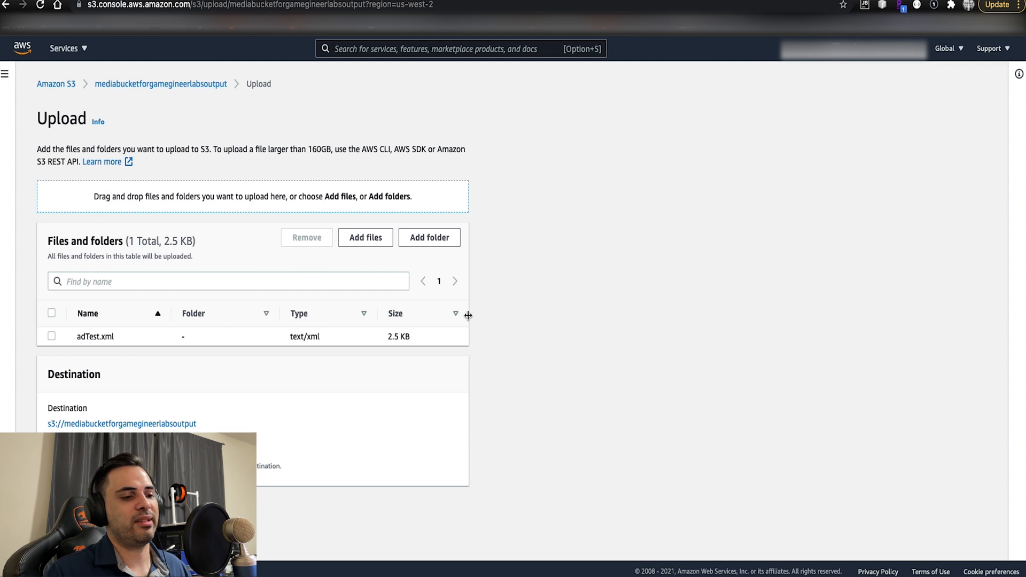
scroll(582, 363, "down", 2)
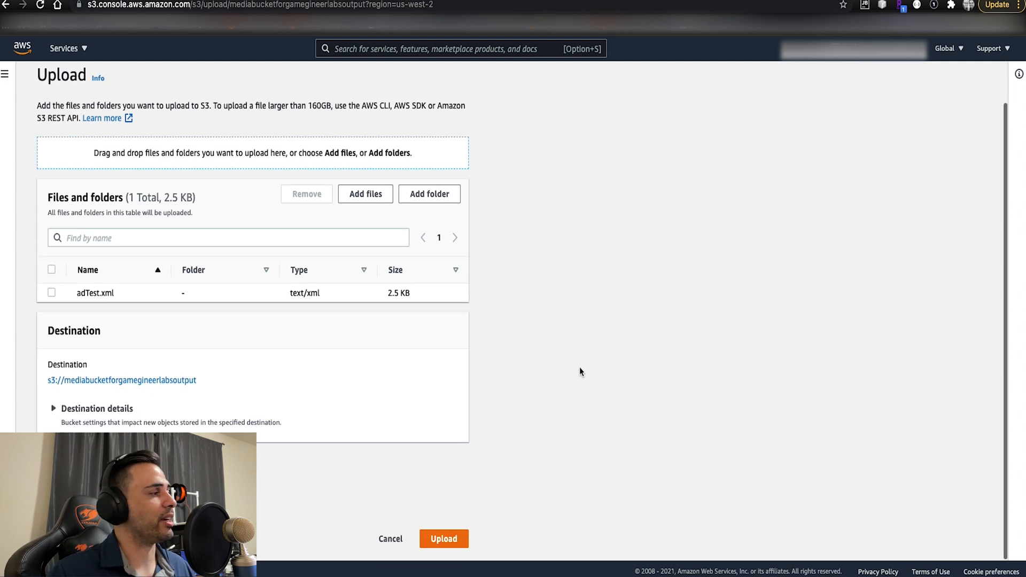
left_click(449, 538)
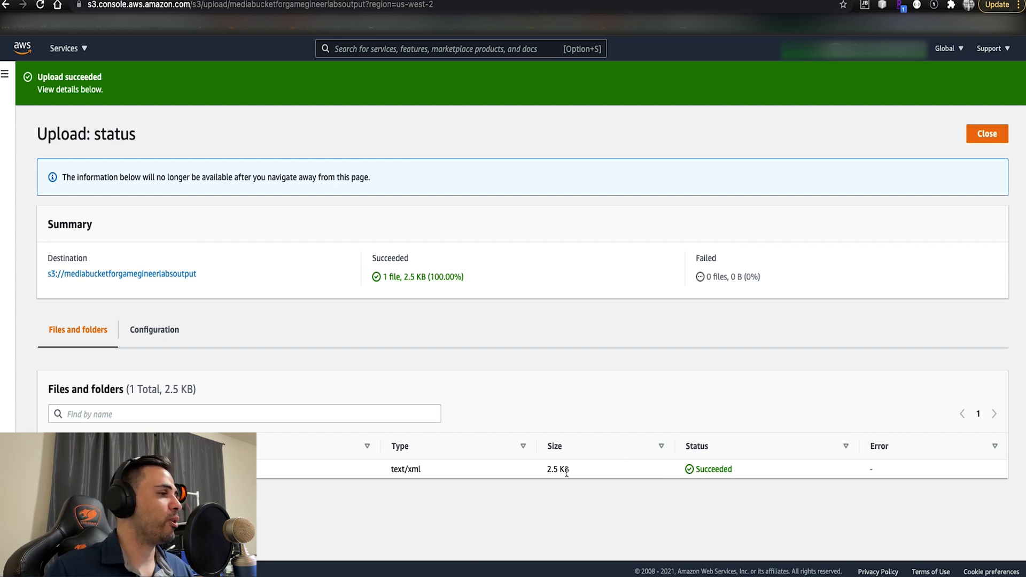
left_click(981, 134)
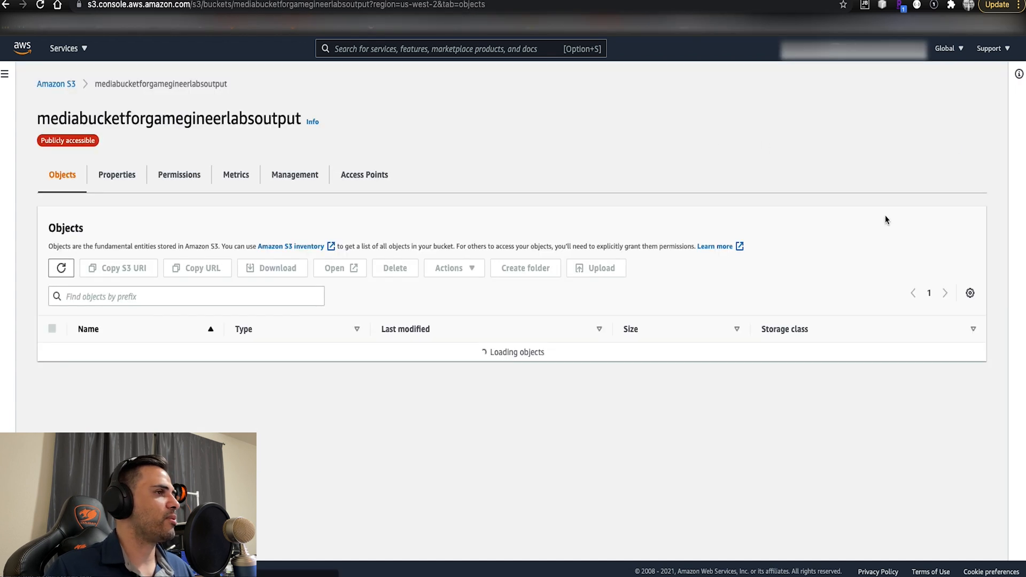
- Open the uploaded adTest.xml in the bucket and copy its object URL
scroll(483, 391, "down", 3)
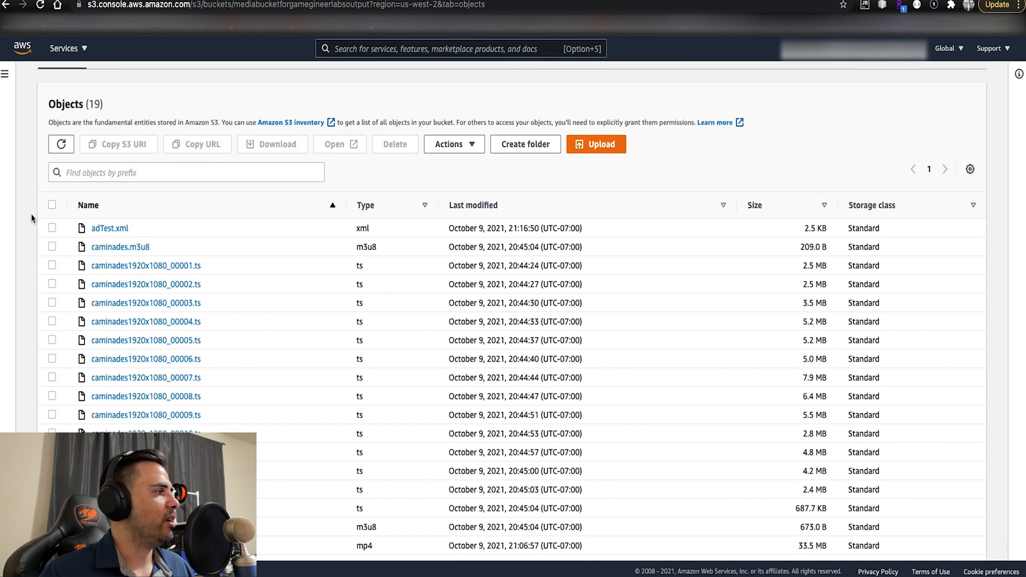
left_click(105, 230)
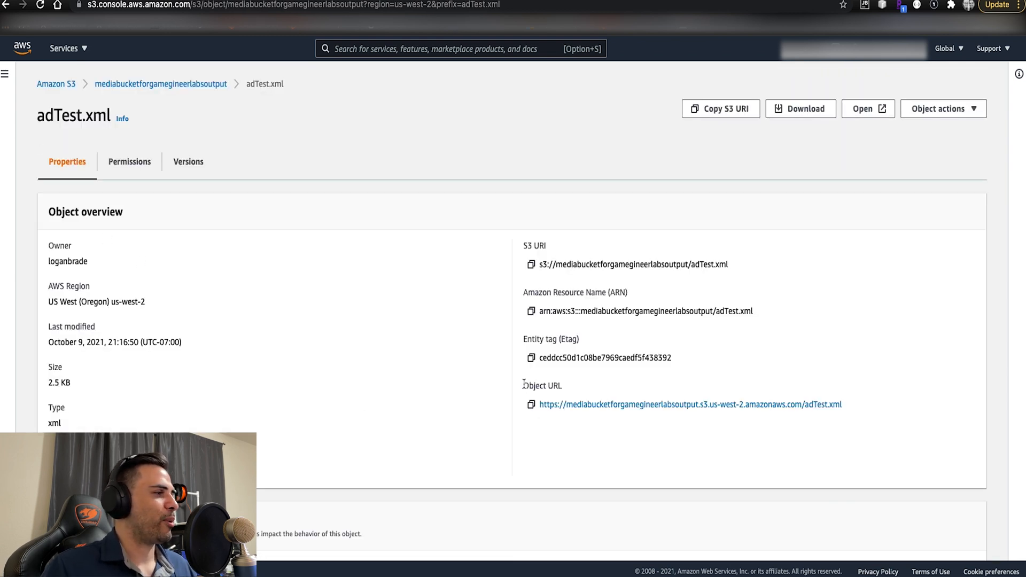
left_click(531, 406)
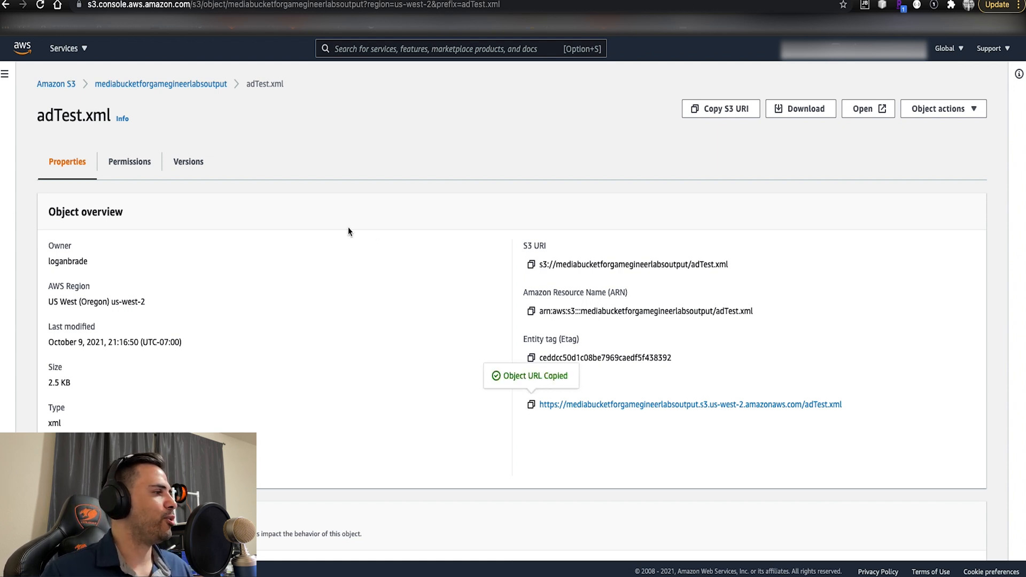
- Search the AWS services for "med" and open MediaTailor
left_click(381, 49)
type("mwAA")
key("BackSpace")
type("ed")
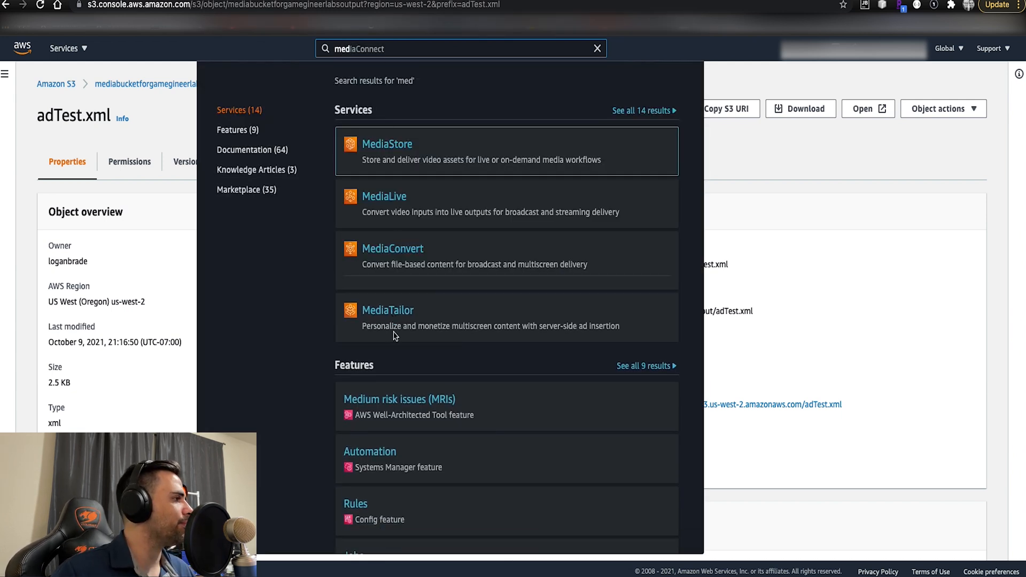
left_click(400, 305)
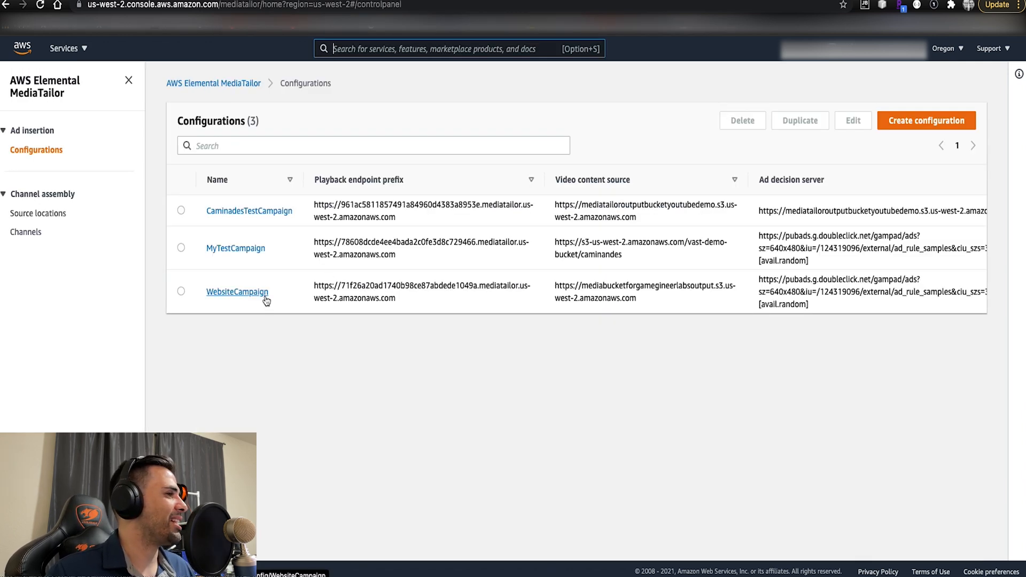
- Check the ad decision server URLs in the configurations list and open WebsiteCampaign for editing
scroll(266, 300, "right", 3)
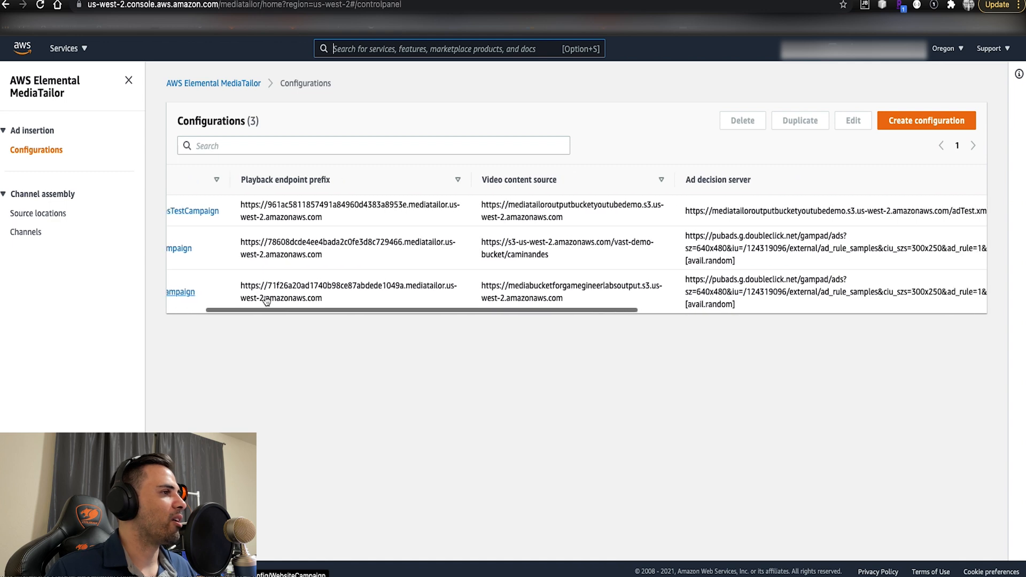
scroll(266, 299, "left", 3)
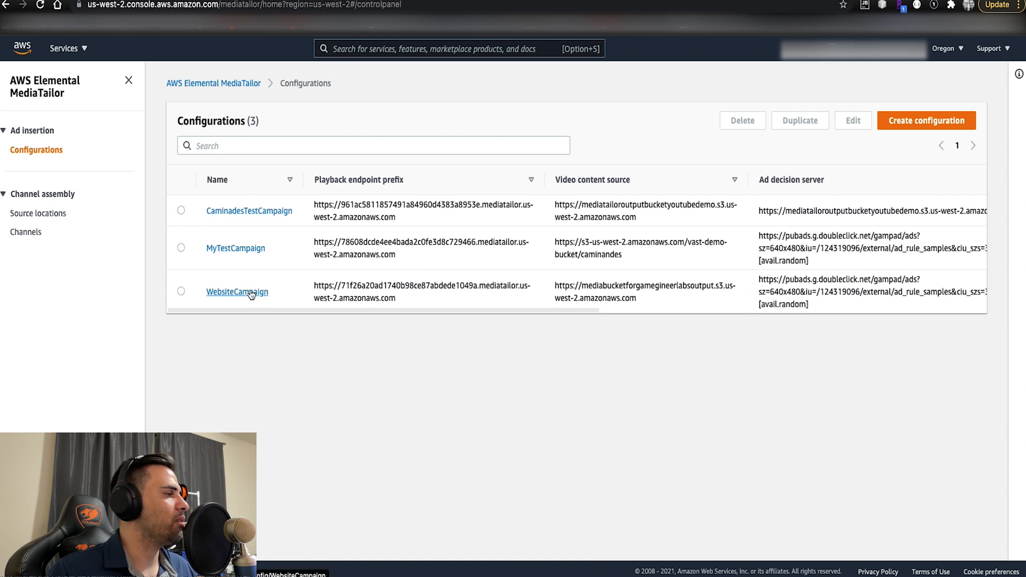
left_click(264, 295)
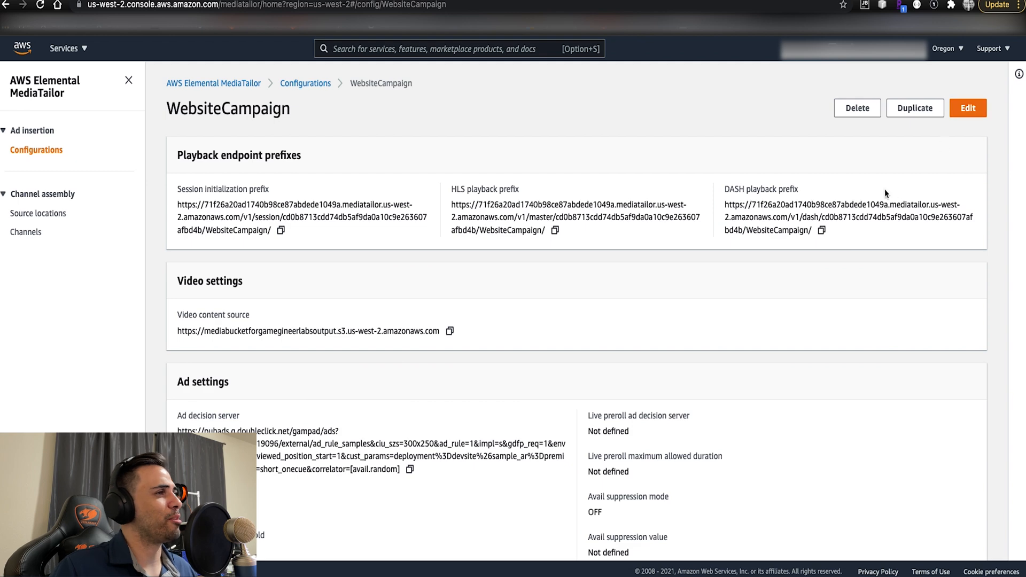
left_click(973, 109)
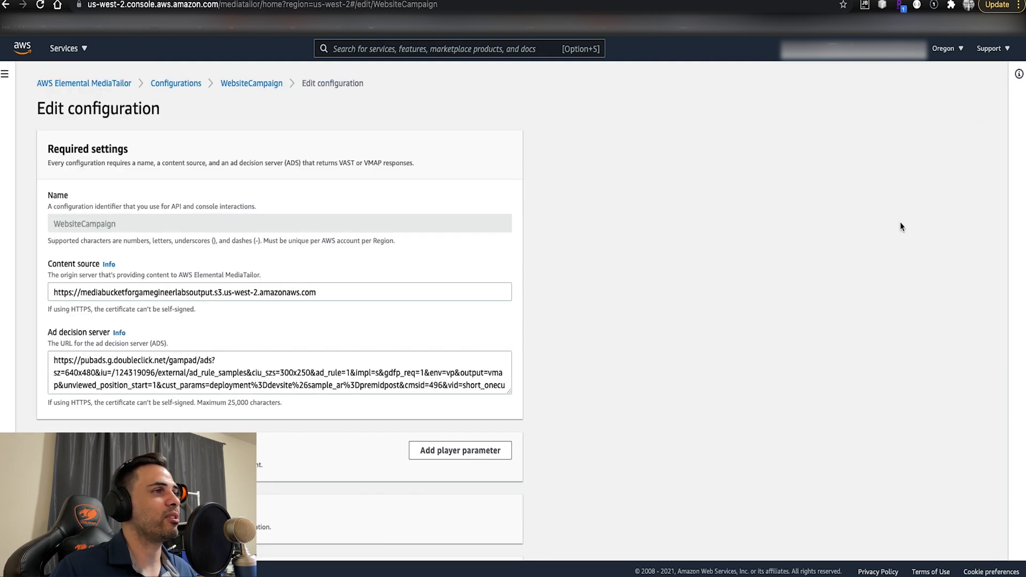
scroll(619, 273, "down", 2)
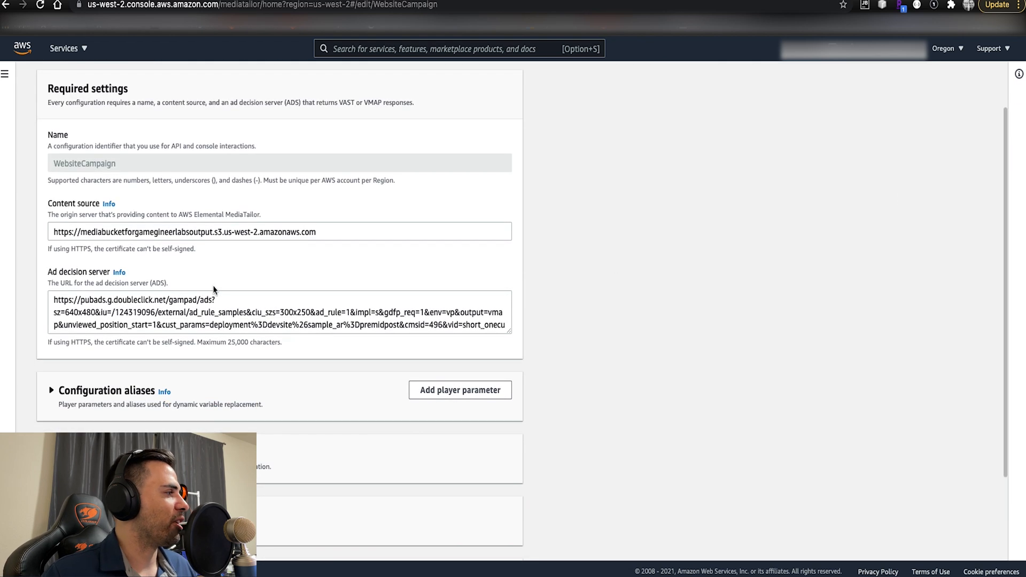
left_click(54, 301)
left_click_drag(54, 301, 460, 339)
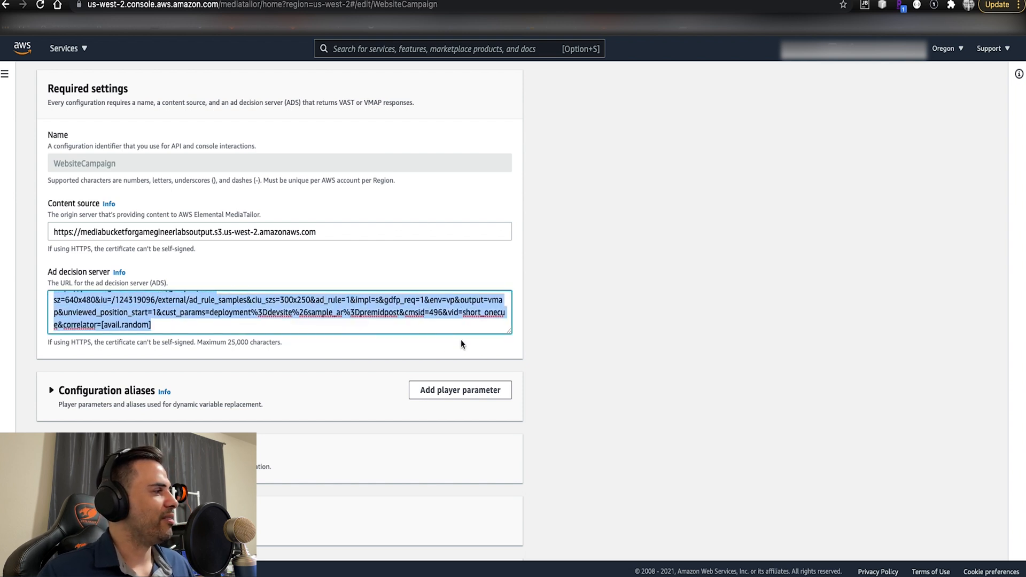
type("https://mediabucketforgamegineerlabsoutput.s3.us-west-2.amazonaws.com/adTest.xml")
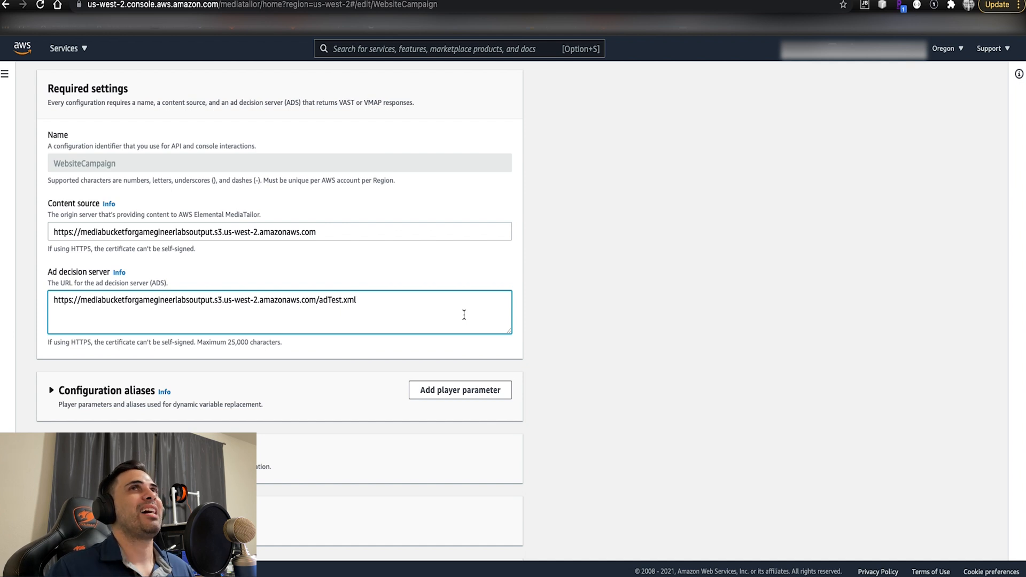
left_click(610, 325)
scroll(610, 325, "down", 1)
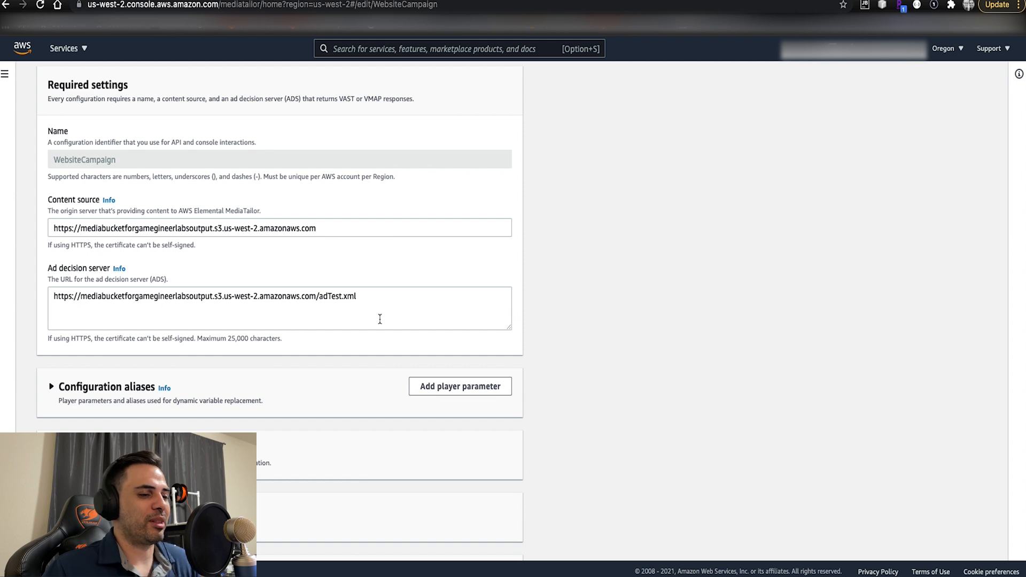
scroll(750, 323, "down", 2)
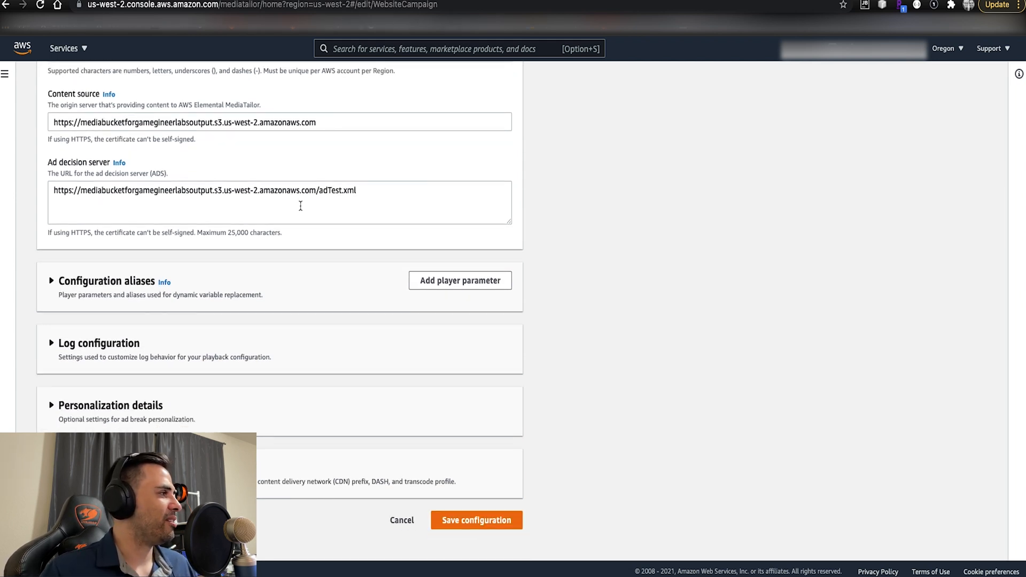
- Save the edited WebsiteCampaign configuration and switch to VLC media player
left_click(487, 523)
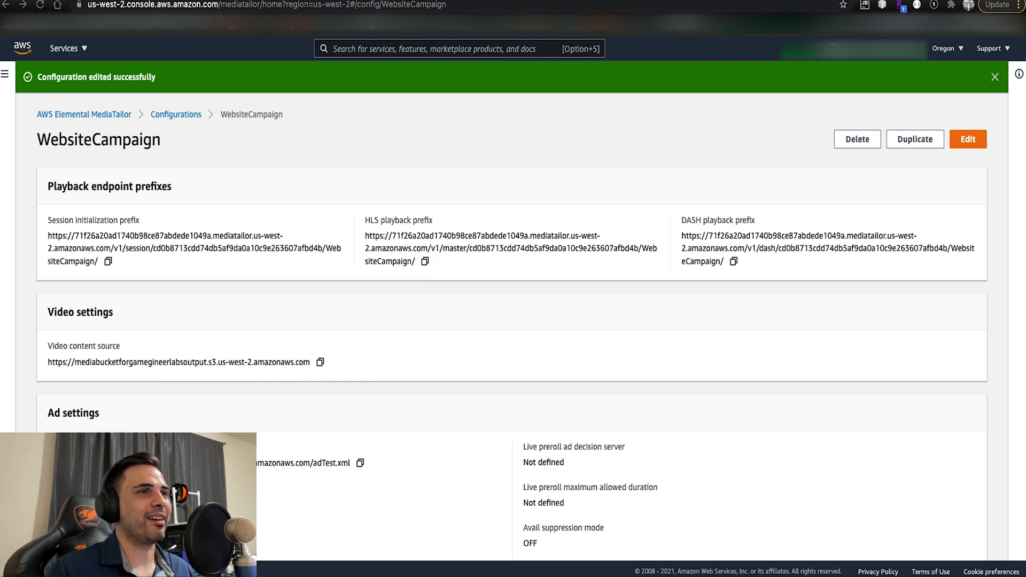
left_click_drag(1025, 59, 608, 10)
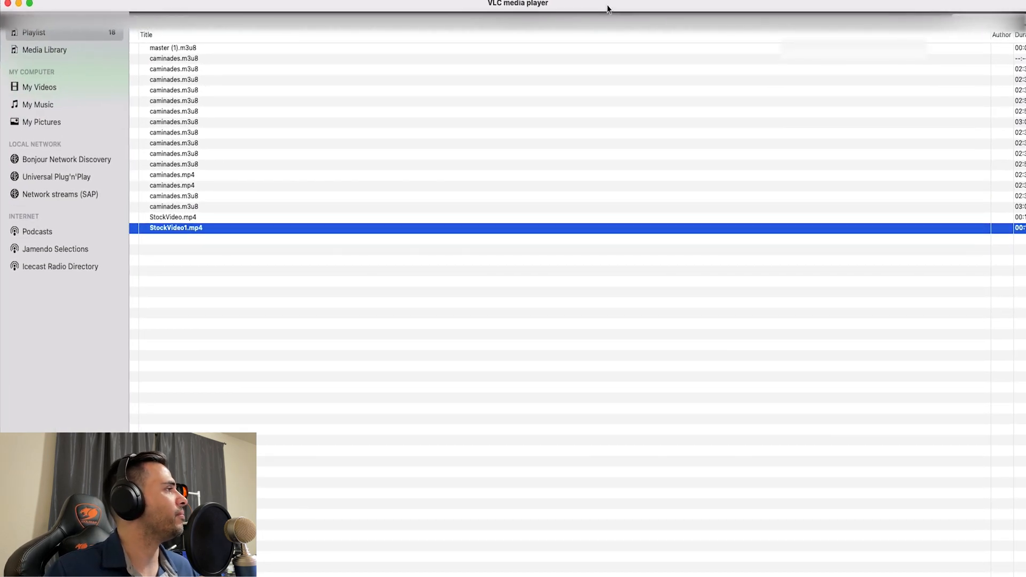
- Check that the network stream URL ends in WebsiteCampaign/caminades.m3u8 and play that MediaTailor stream
left_click(100, 0)
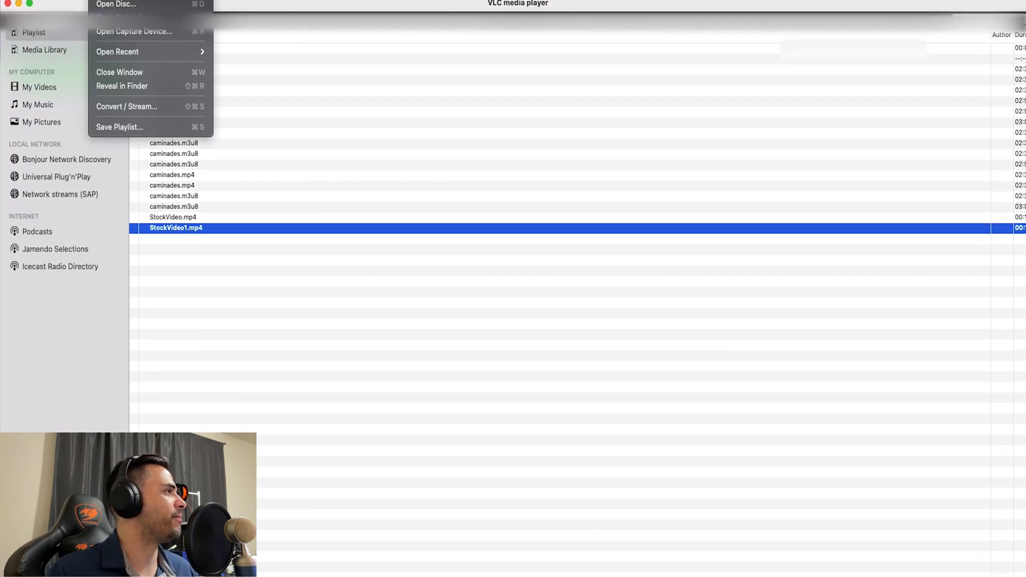
left_click(118, 16)
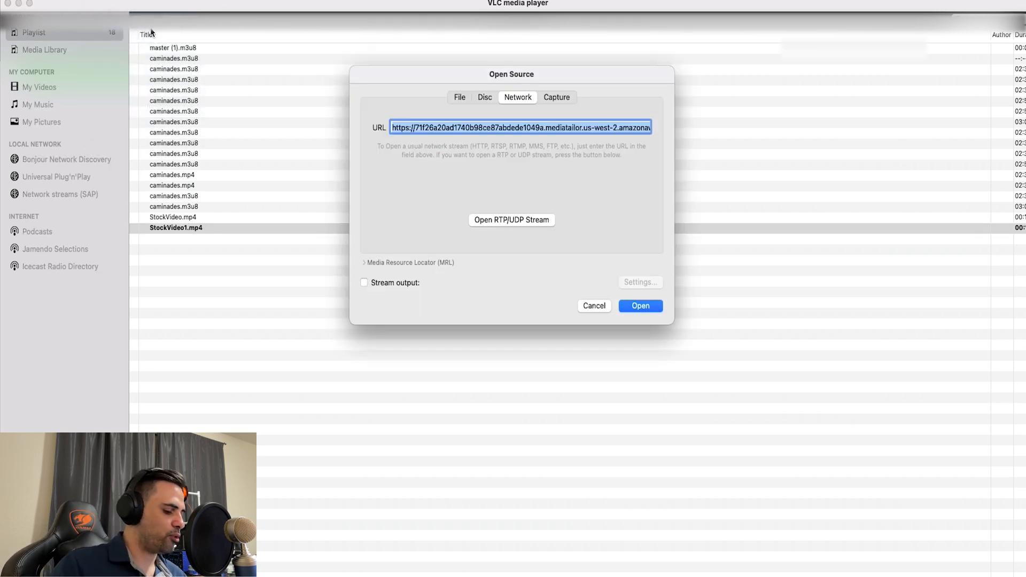
left_click(513, 128)
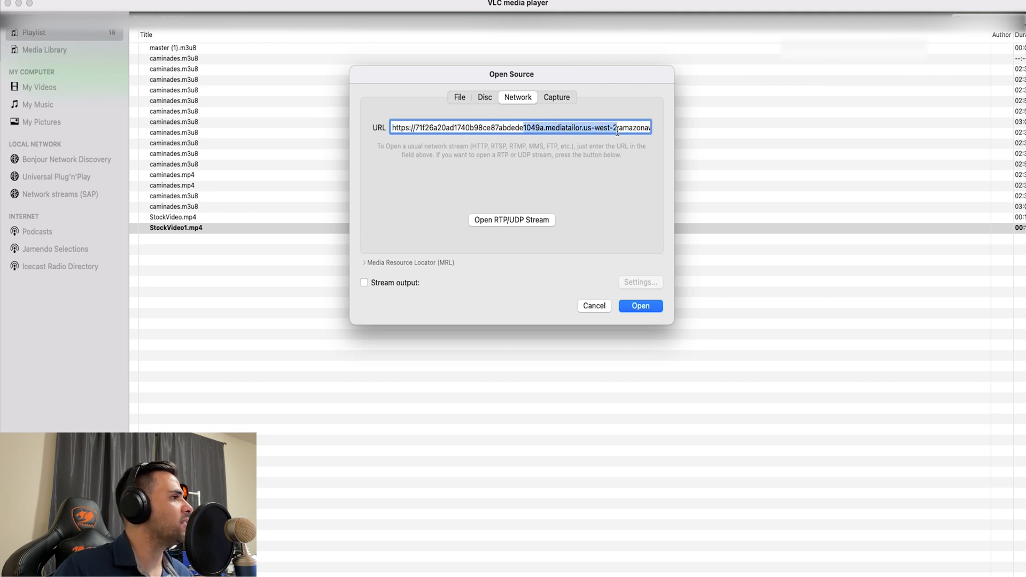
left_click_drag(636, 133, 678, 131)
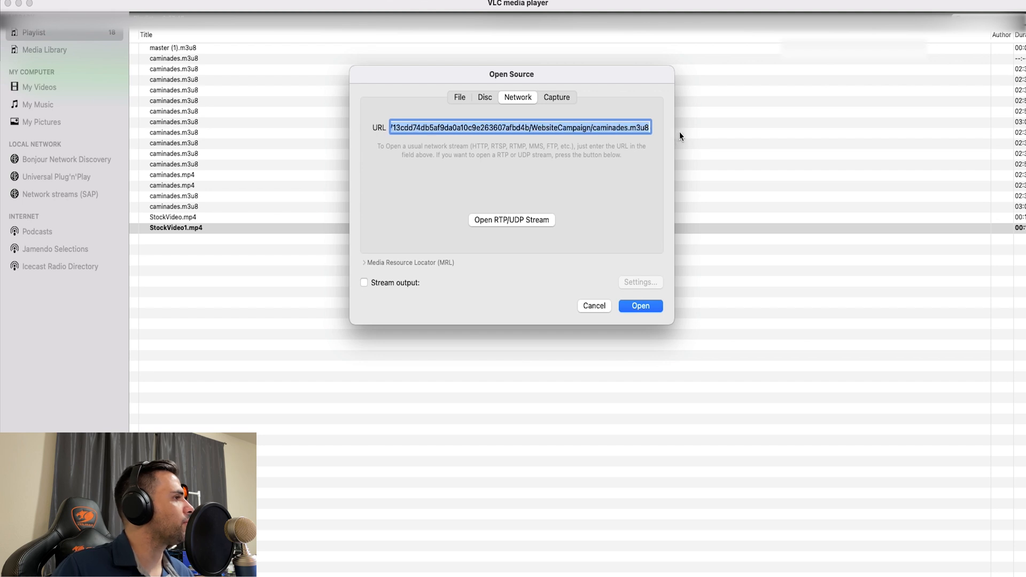
left_click(588, 127)
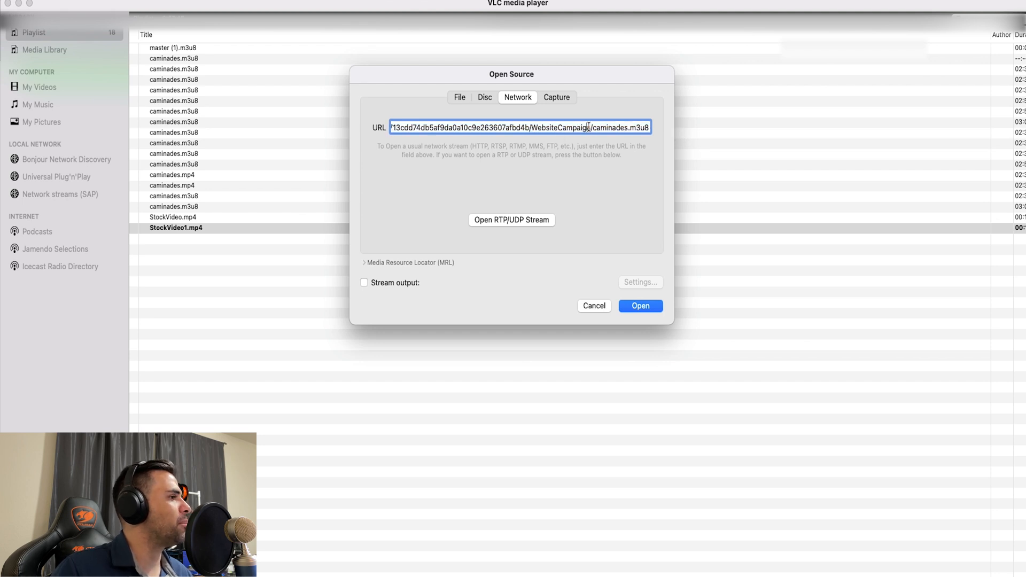
left_click(655, 310)
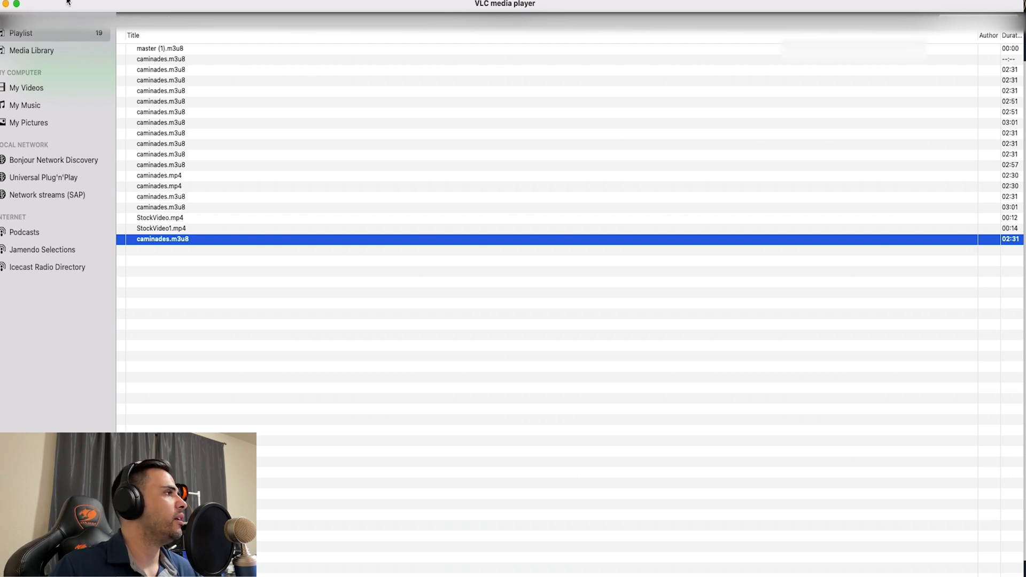
- Reopen the same caminades.m3u8 network stream two more times to retest ad playback, closing the video at the end
left_click(98, 0)
left_click(118, 18)
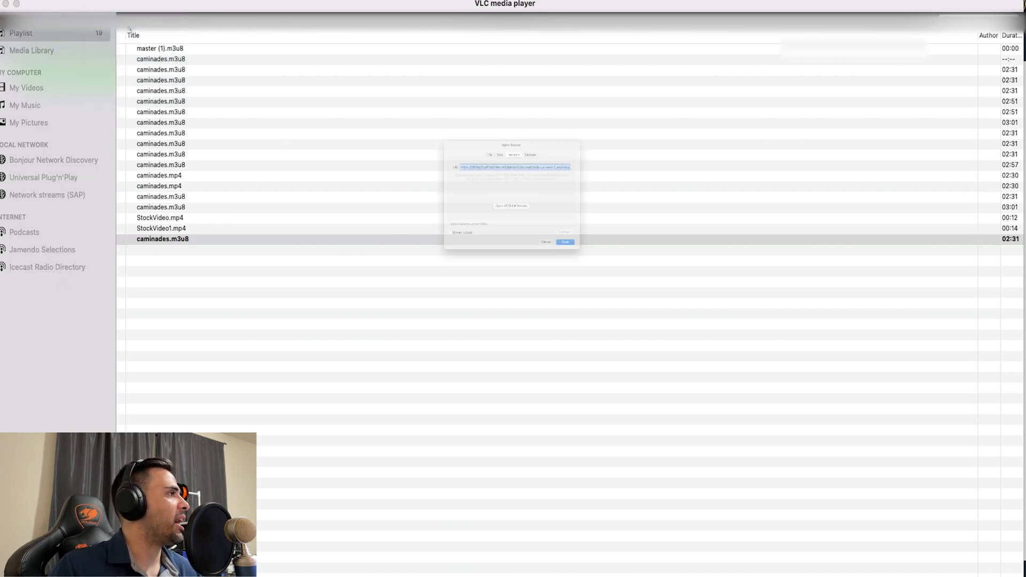
left_click(644, 306)
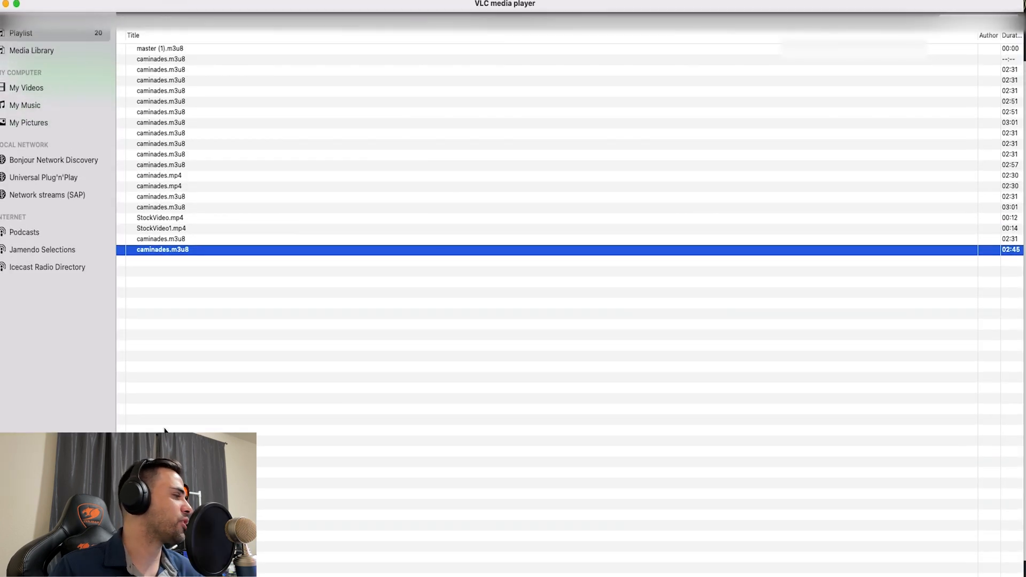
left_click(100, 1)
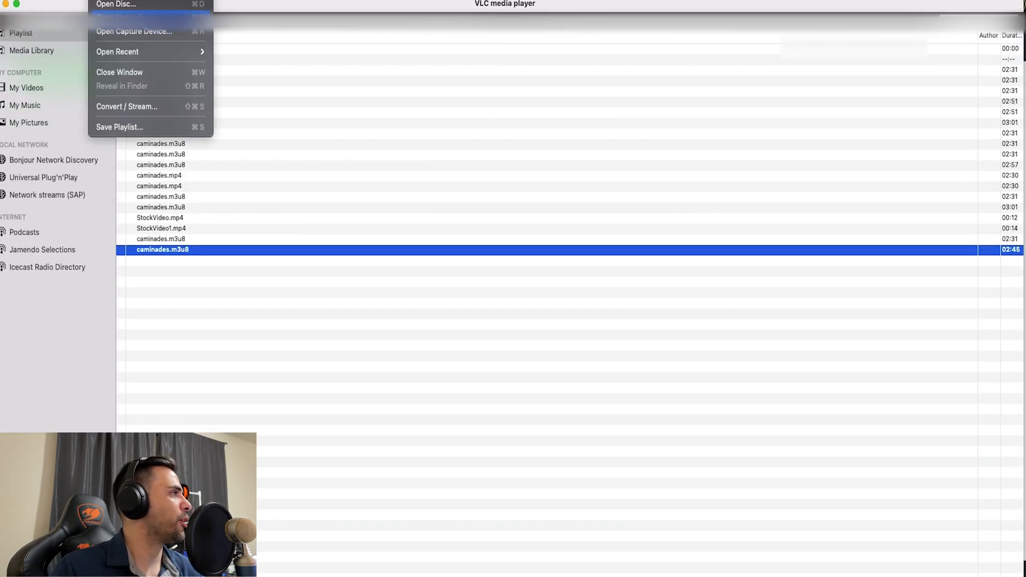
left_click(150, 16)
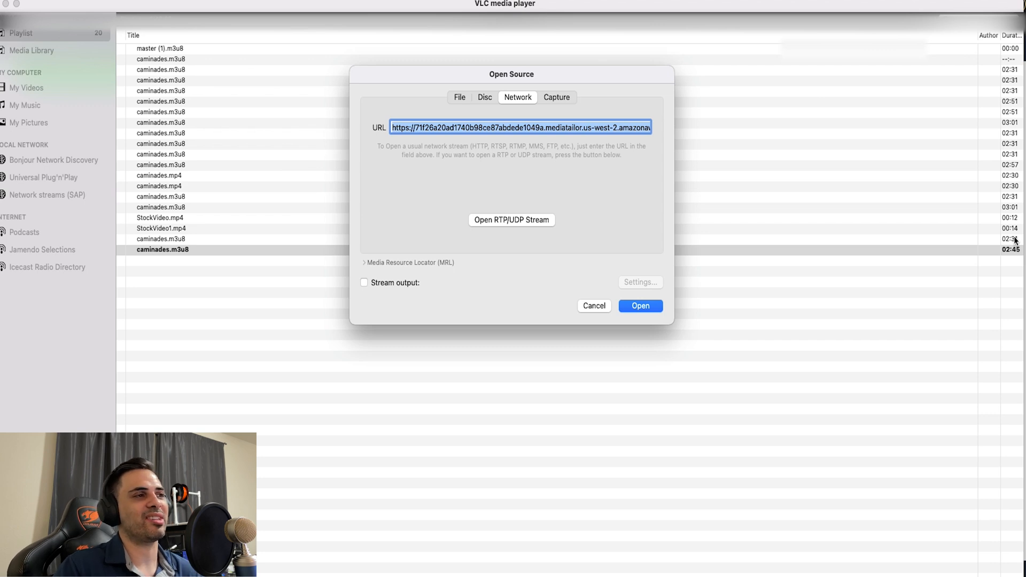
left_click(640, 306)
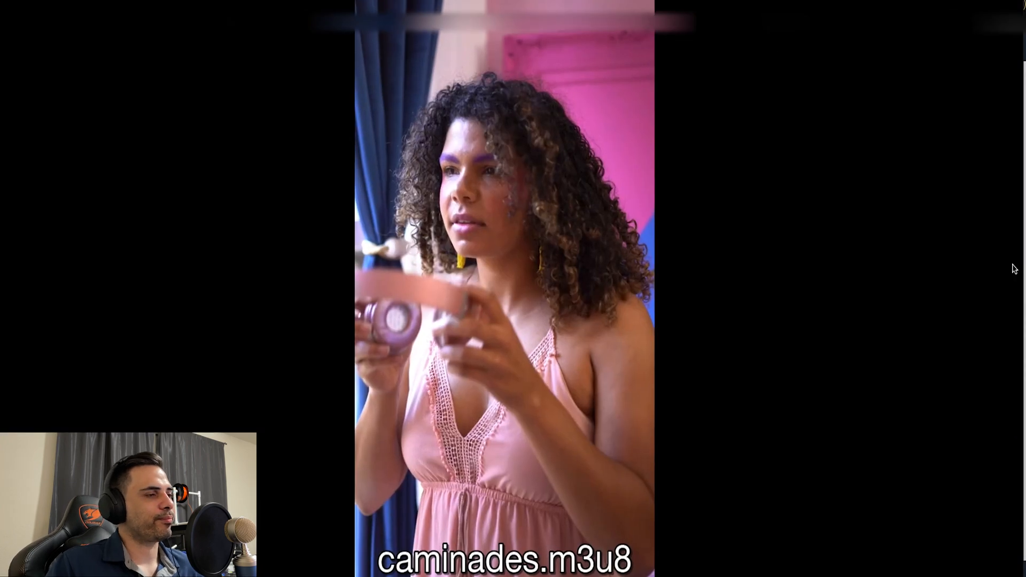
left_click_drag(562, 66, 720, 0)
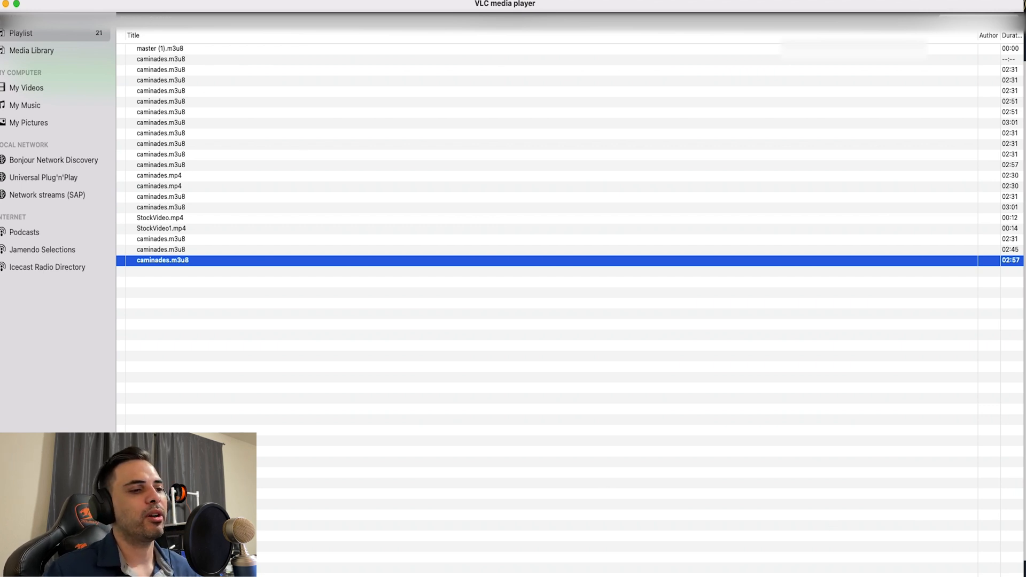
- Switch to Safari, play the WebsiteCampaign/caminades.m3u8 MediaTailor URL in a new window, and close the window
key("super+Tab")
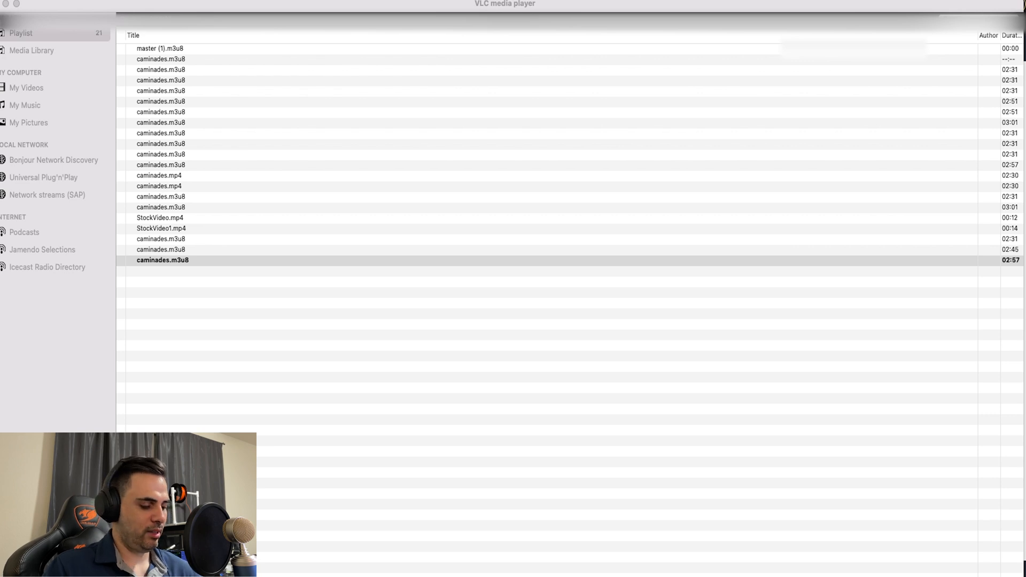
key("super+n")
left_click_drag(946, 24, 733, 5)
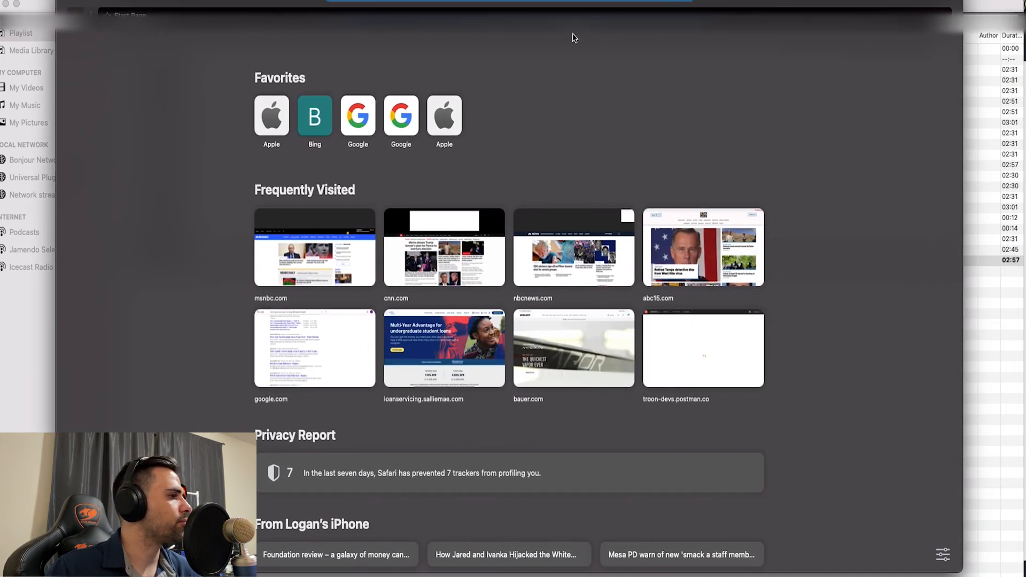
left_click_drag(651, 5, 640, 30)
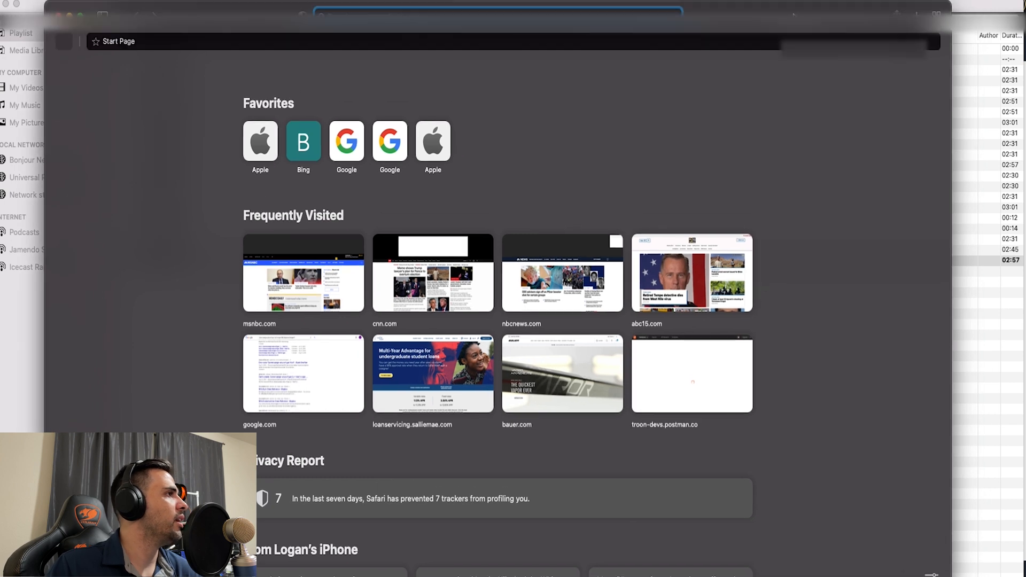
key("super+v")
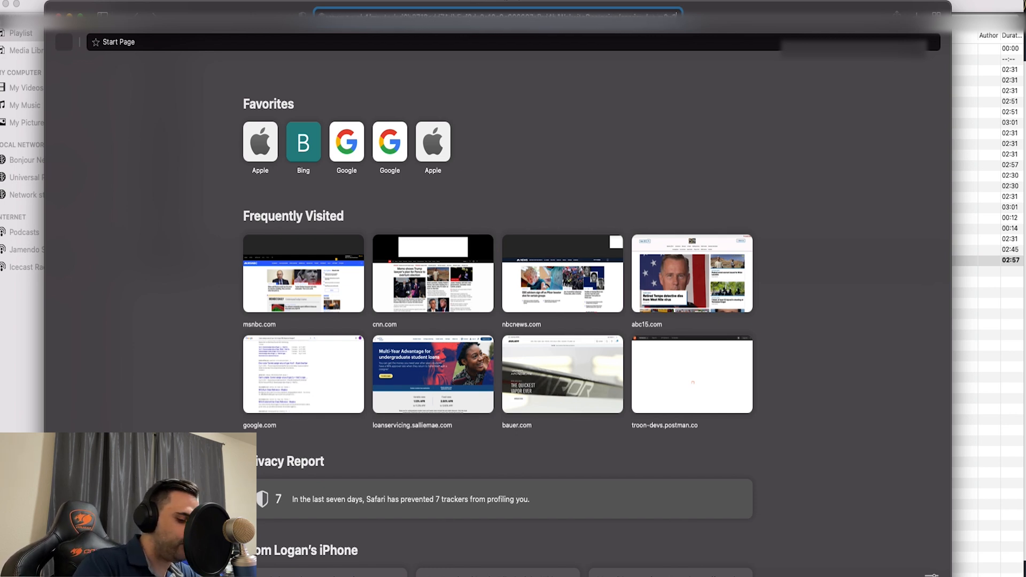
key("Return")
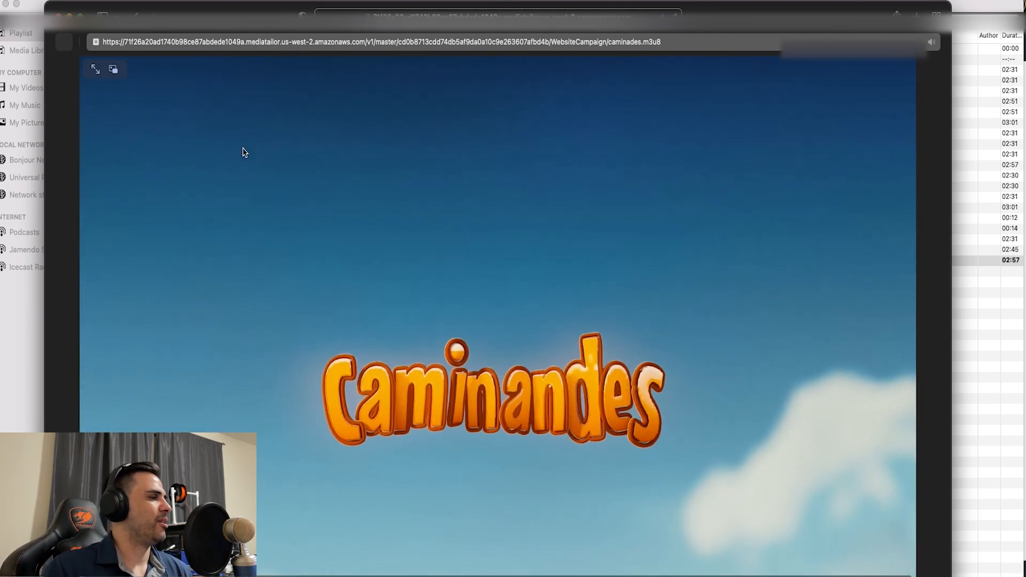
key("super+w")
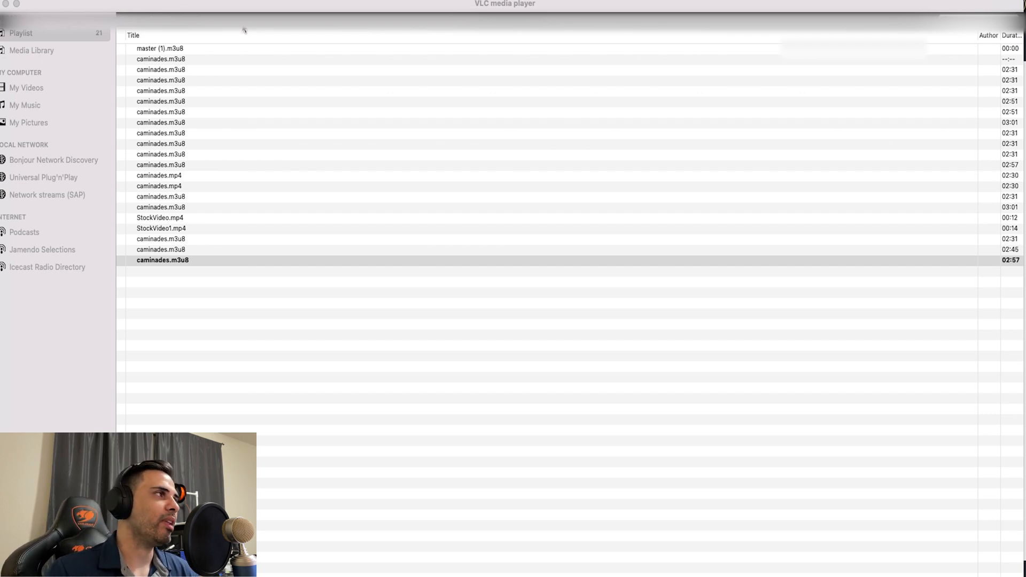
- Return to WebsiteCampaign's MediaTailor page in the browser and examine its DASH and HLS playback prefixes
left_click_drag(231, 4, 251, 16)
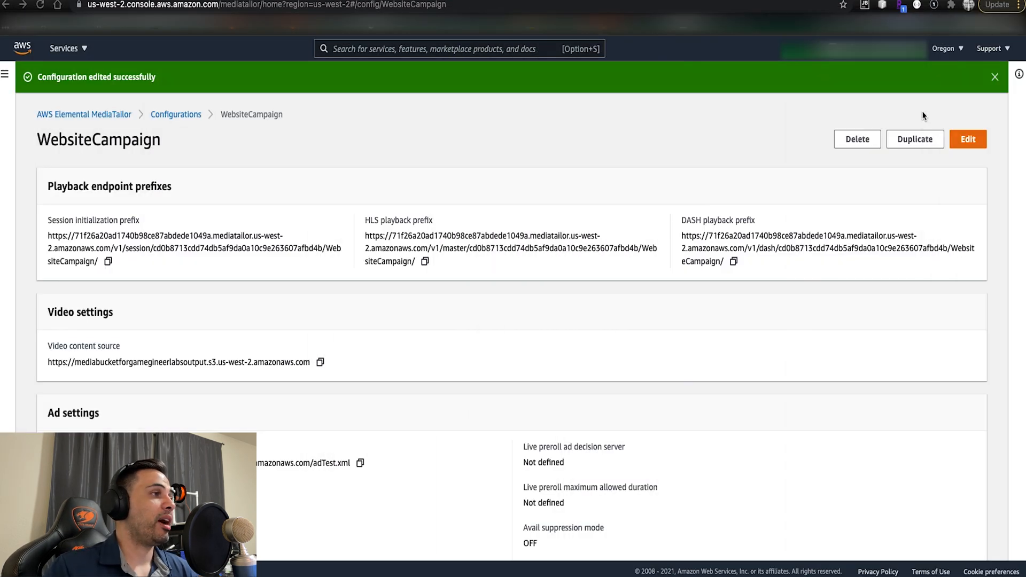
left_click(689, 218)
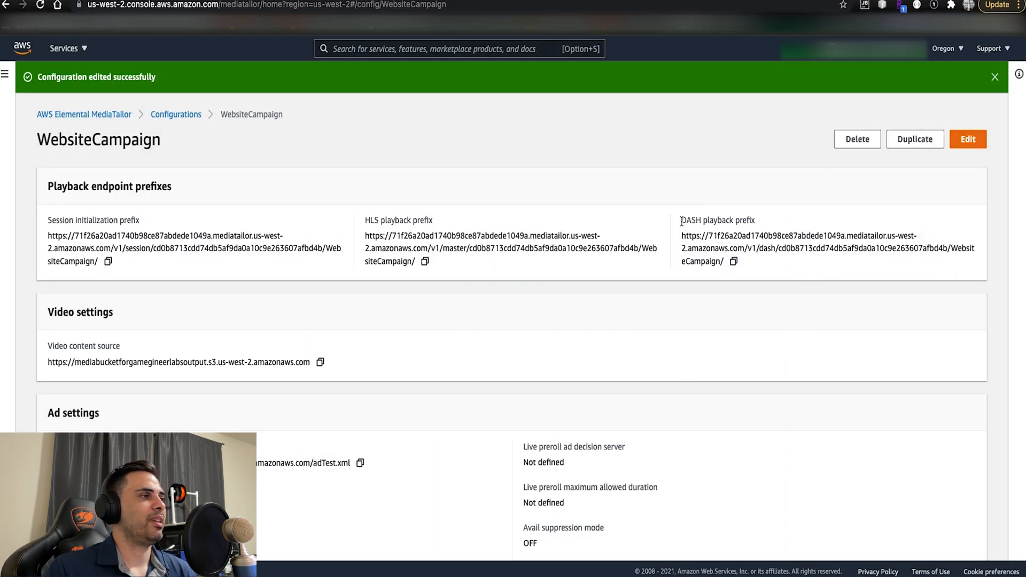
left_click_drag(682, 220, 741, 225)
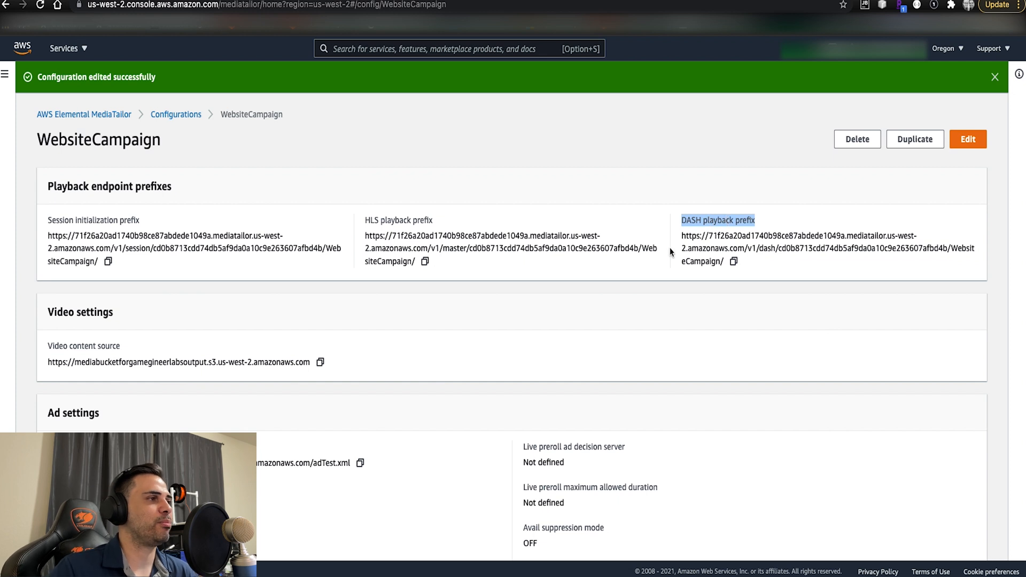
left_click_drag(681, 237, 728, 275)
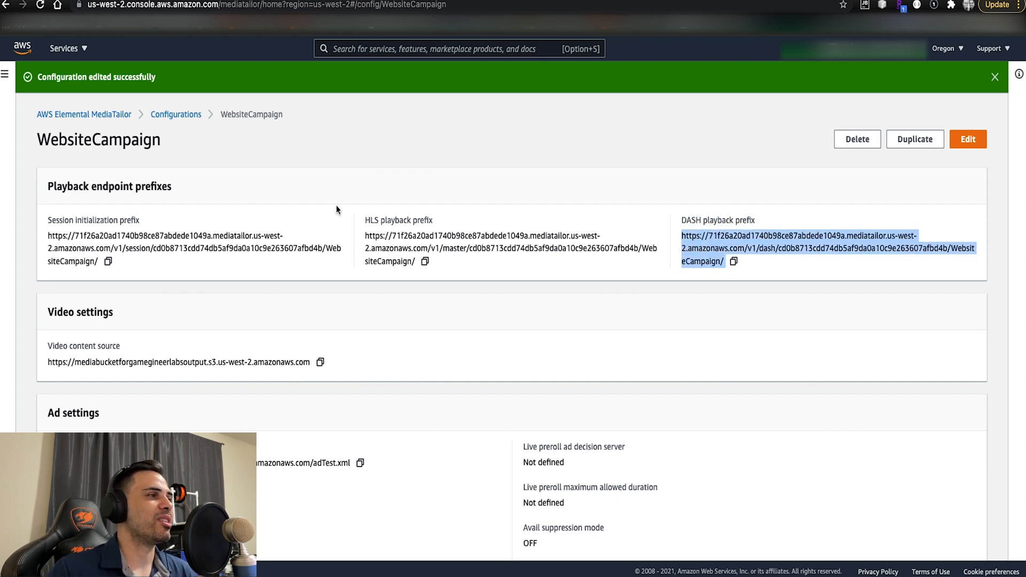
left_click_drag(366, 236, 419, 262)
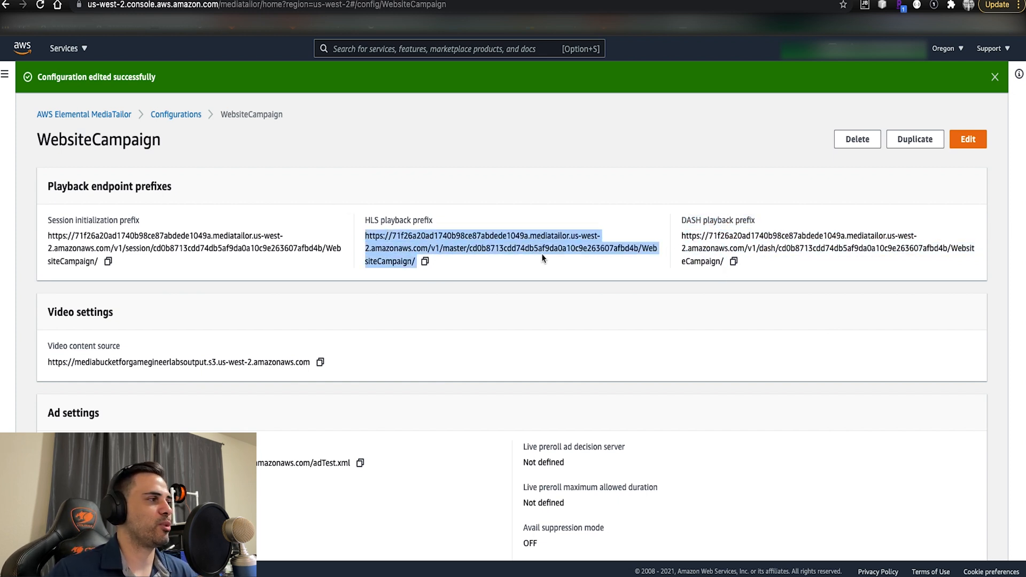